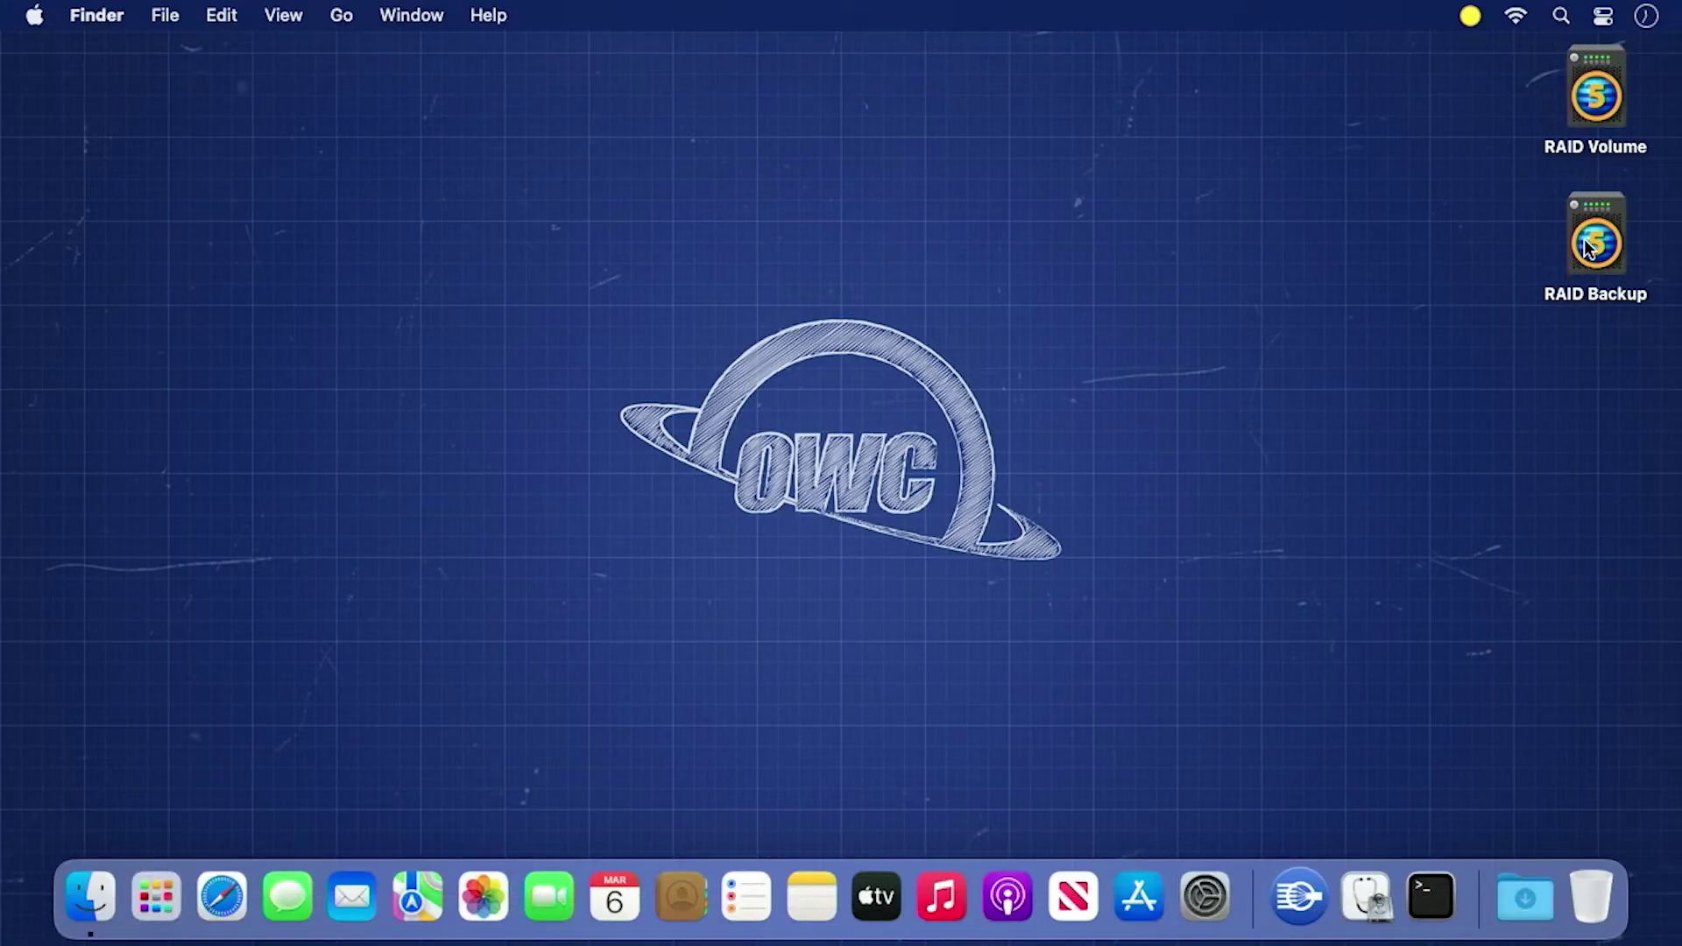
Step: Eject the RAID Backup disk via the Trash, then show the SoftRAID Monitor menu
left_click_drag(1589, 248, 1594, 904)
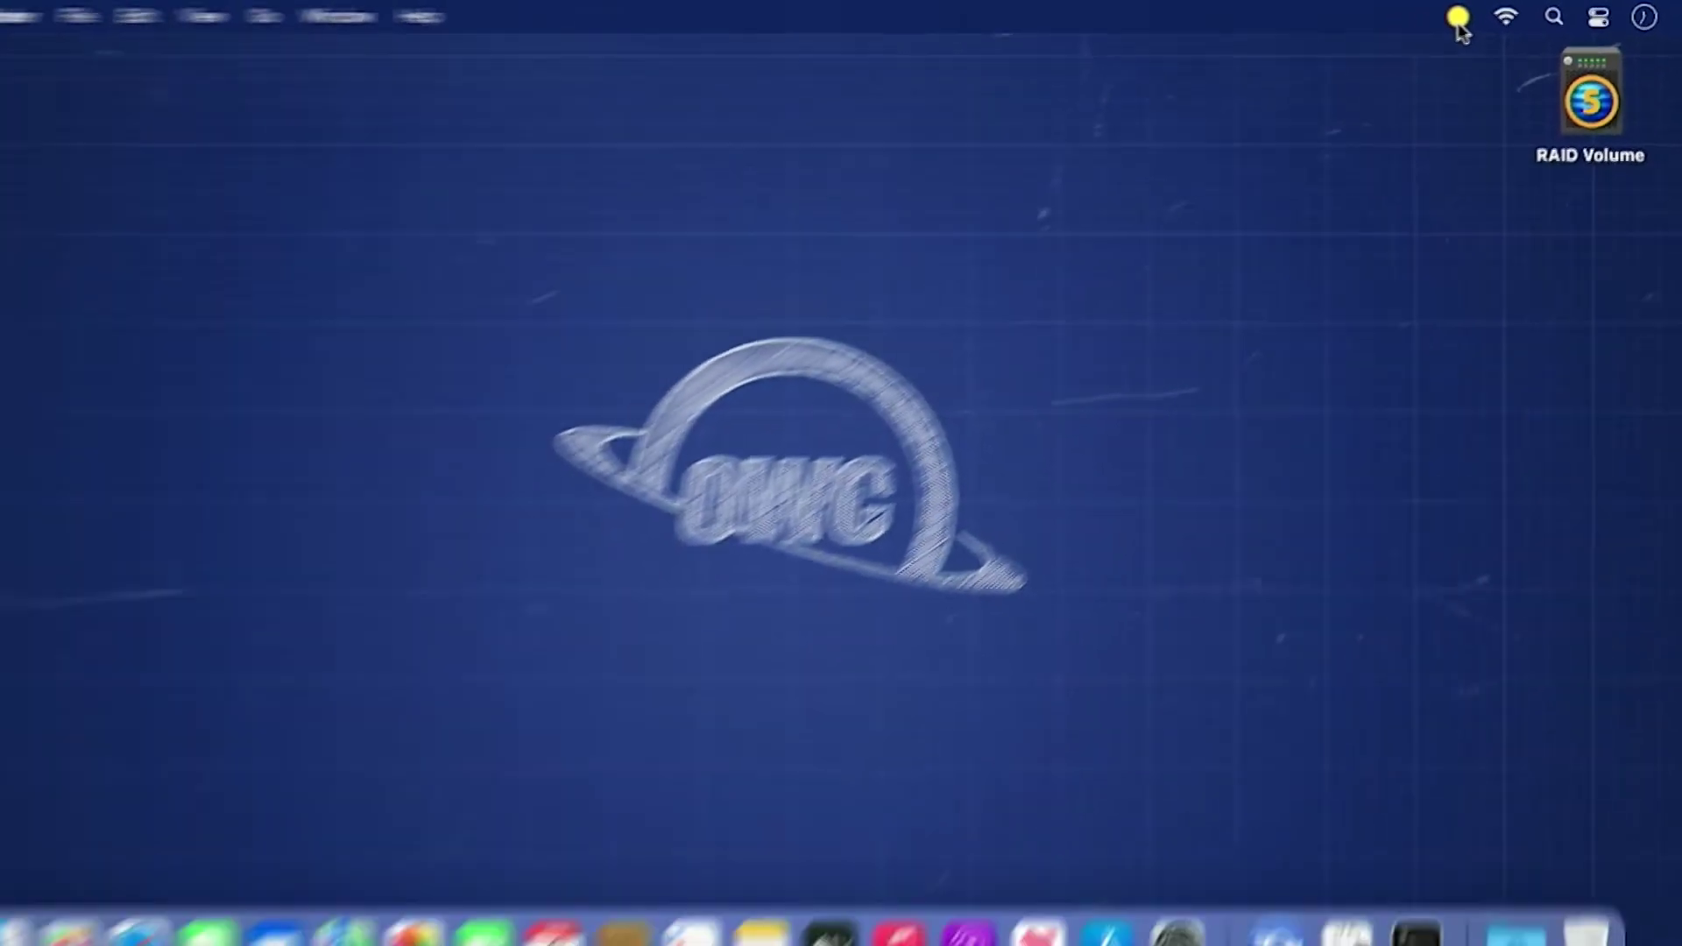
left_click(1364, 27)
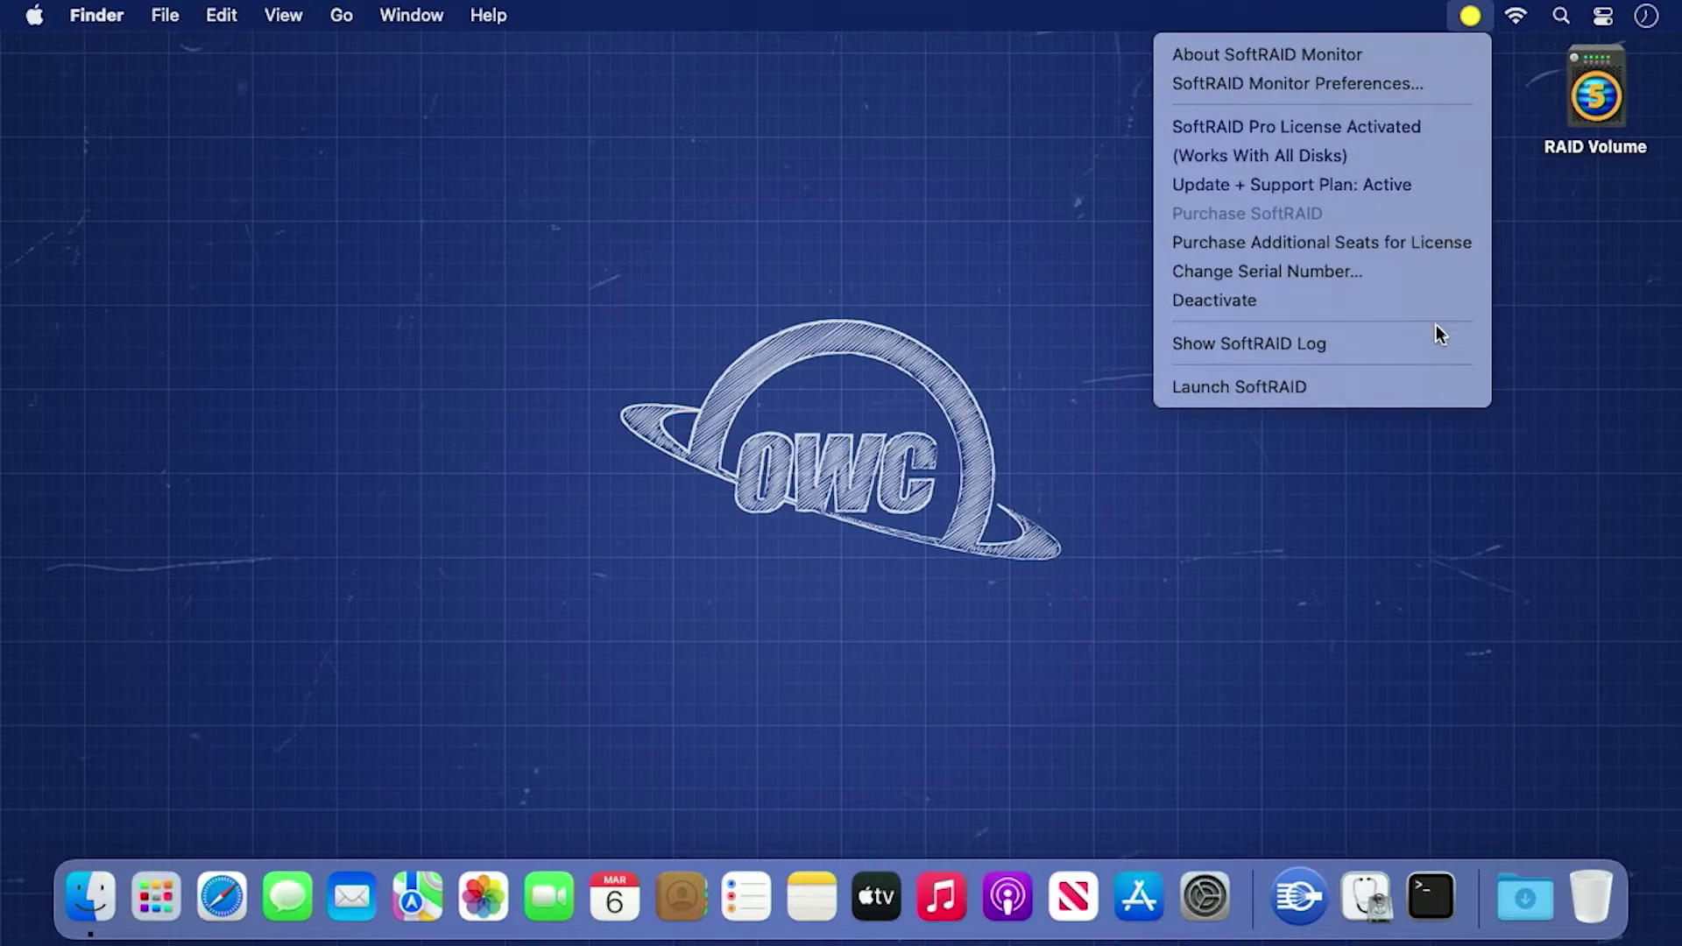
Step: Launch SoftRAID from the Monitor menu and dismiss the predicted-failure disk error alert
left_click(1416, 386)
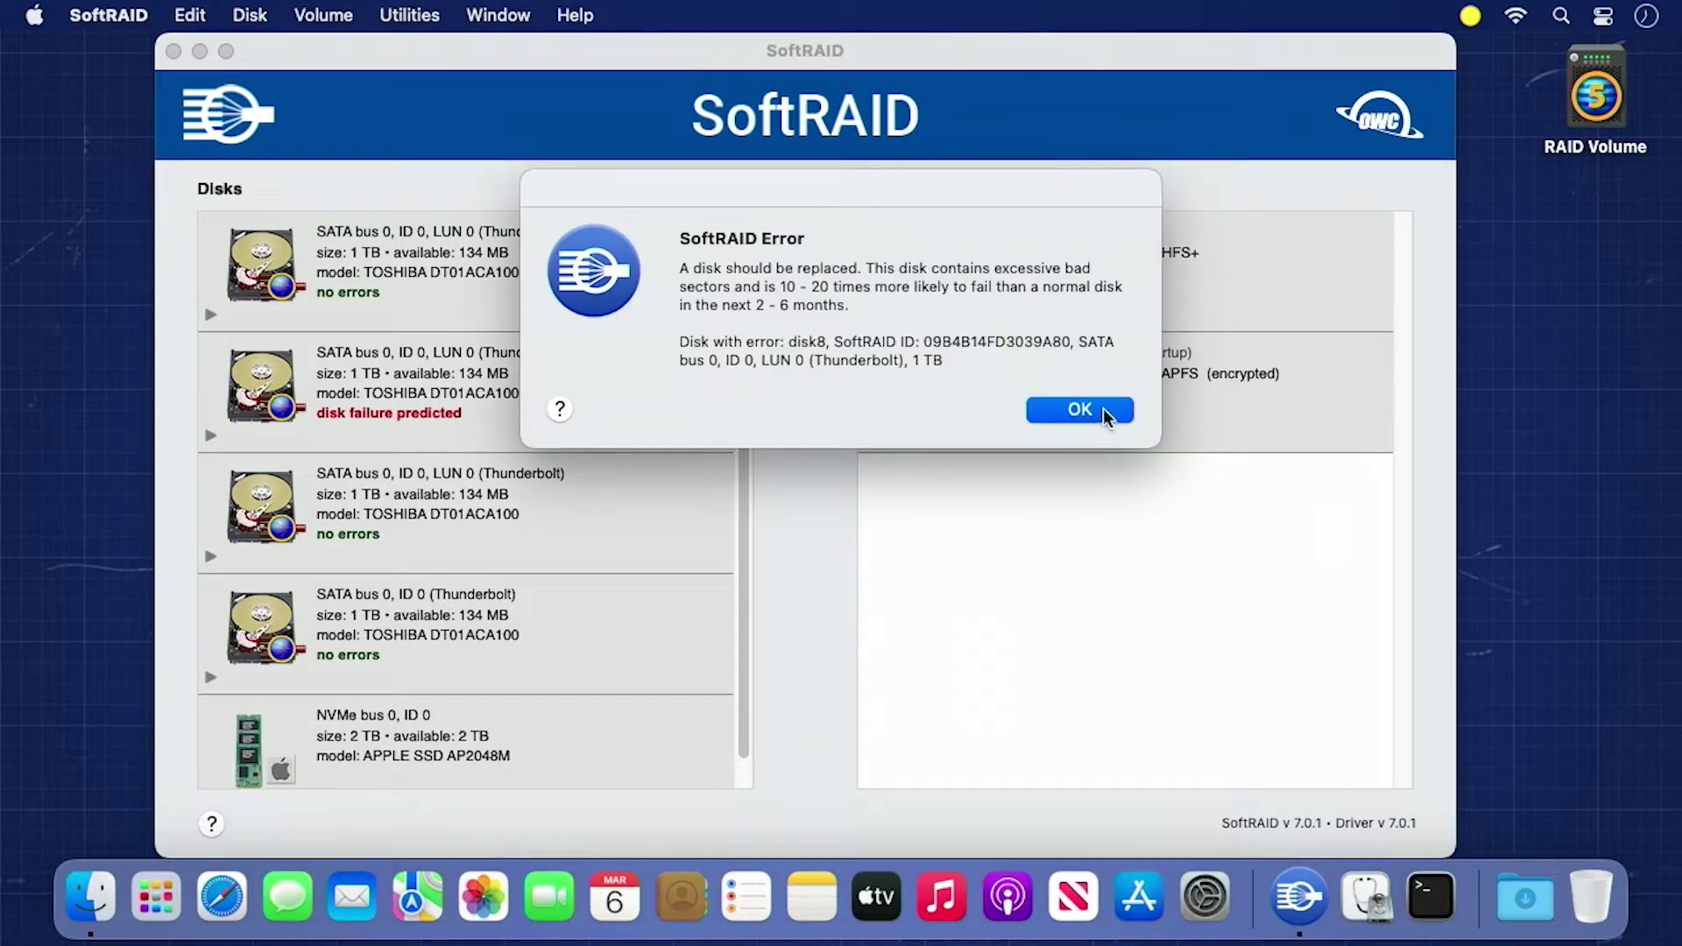
left_click(1102, 409)
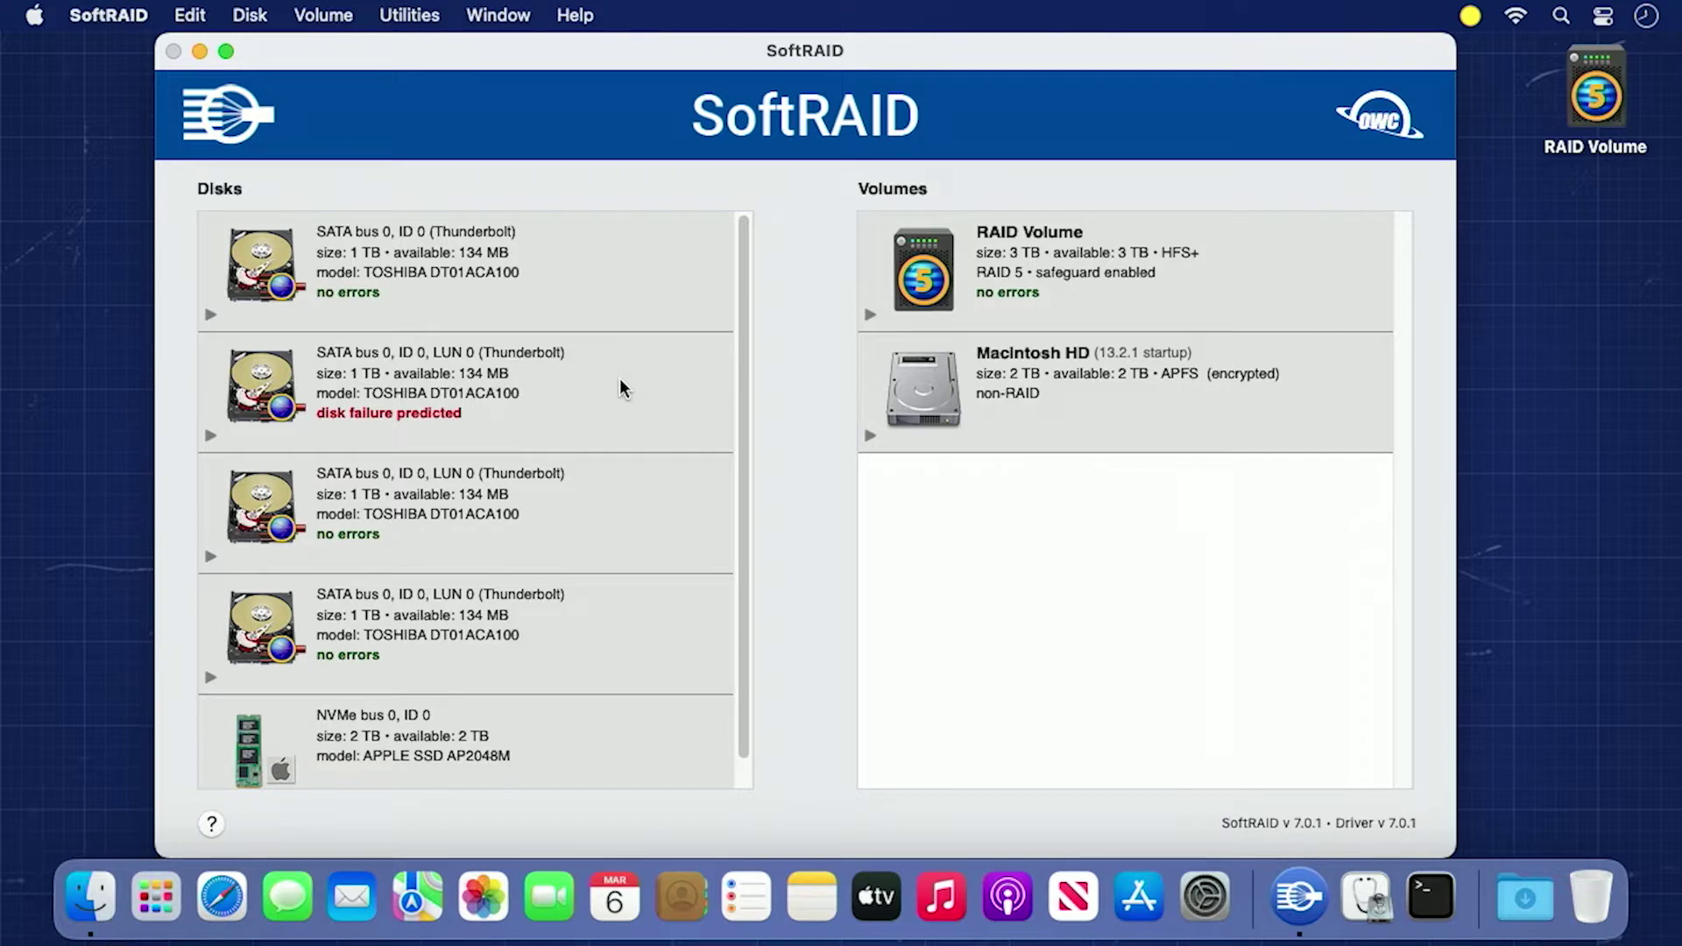
Step: Blink the predicted-failure disk's light with Blink Disk Light, then turn the blinking off
left_click(657, 377)
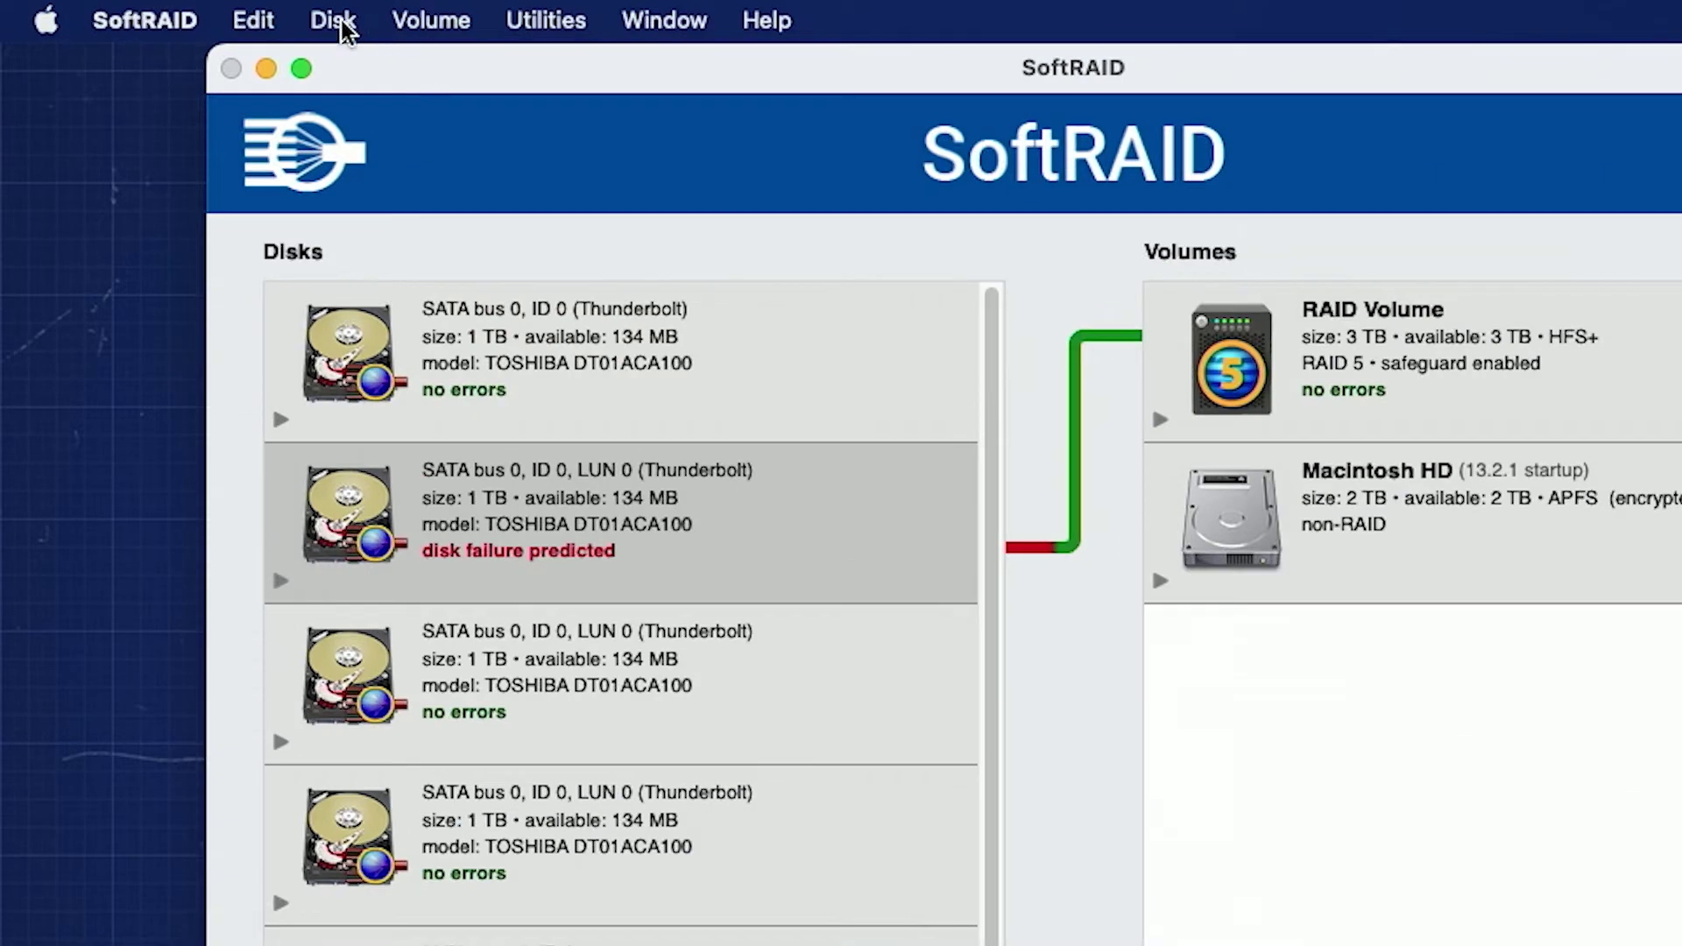
left_click(253, 16)
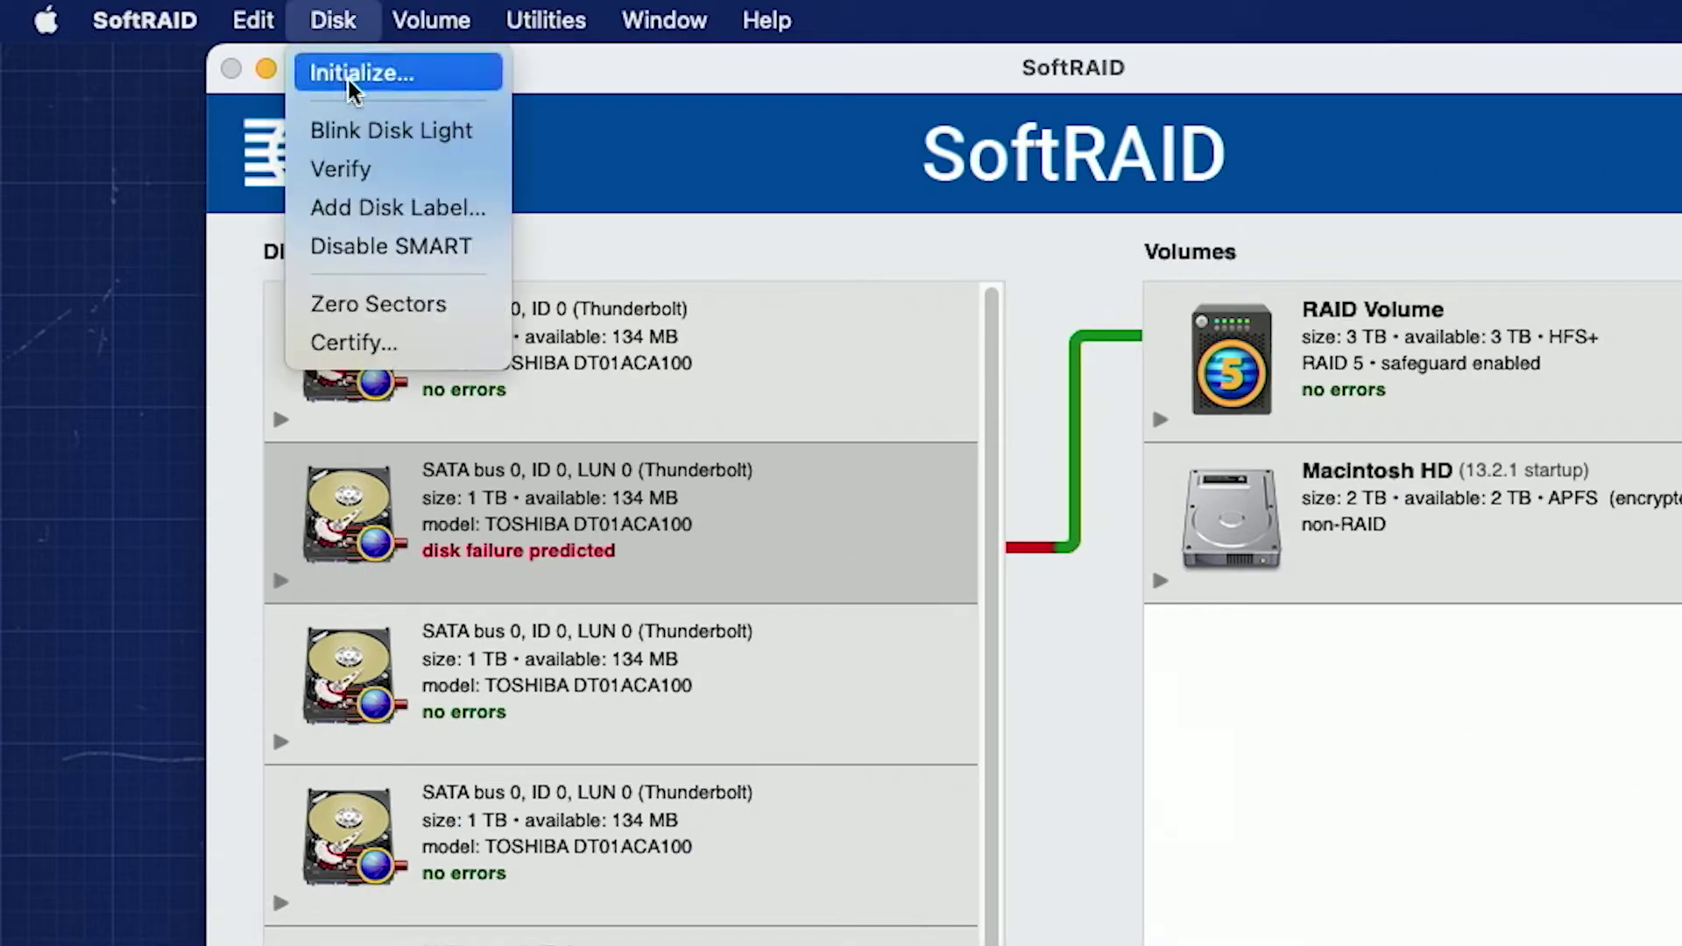
left_click(355, 128)
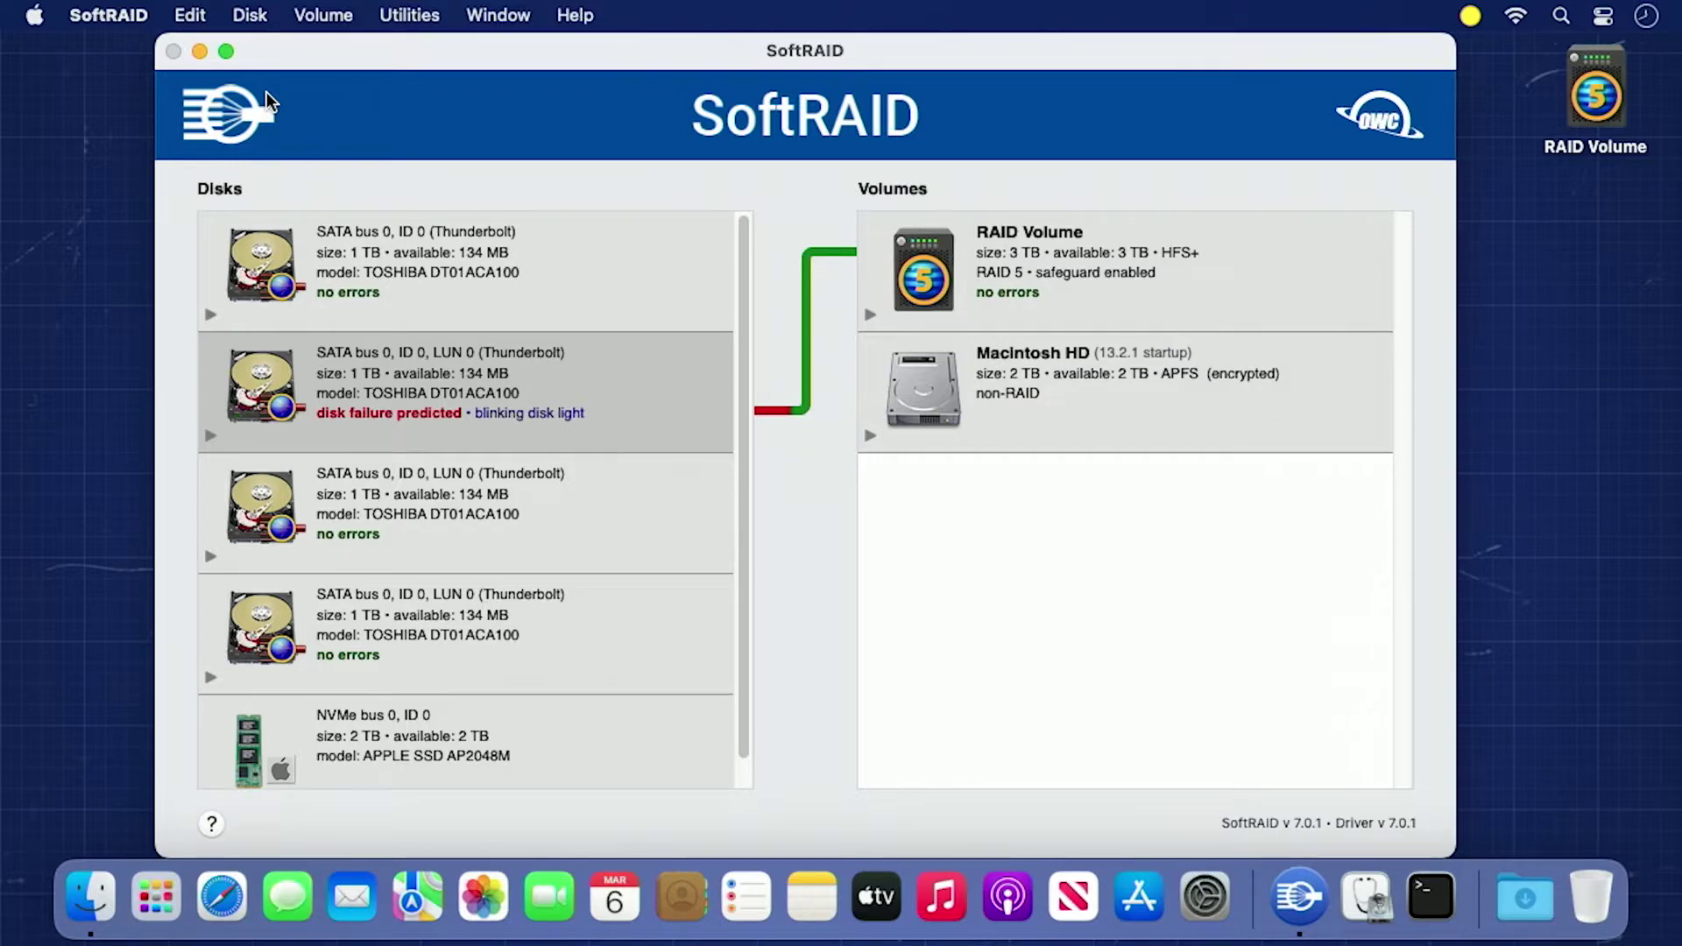
left_click(248, 16)
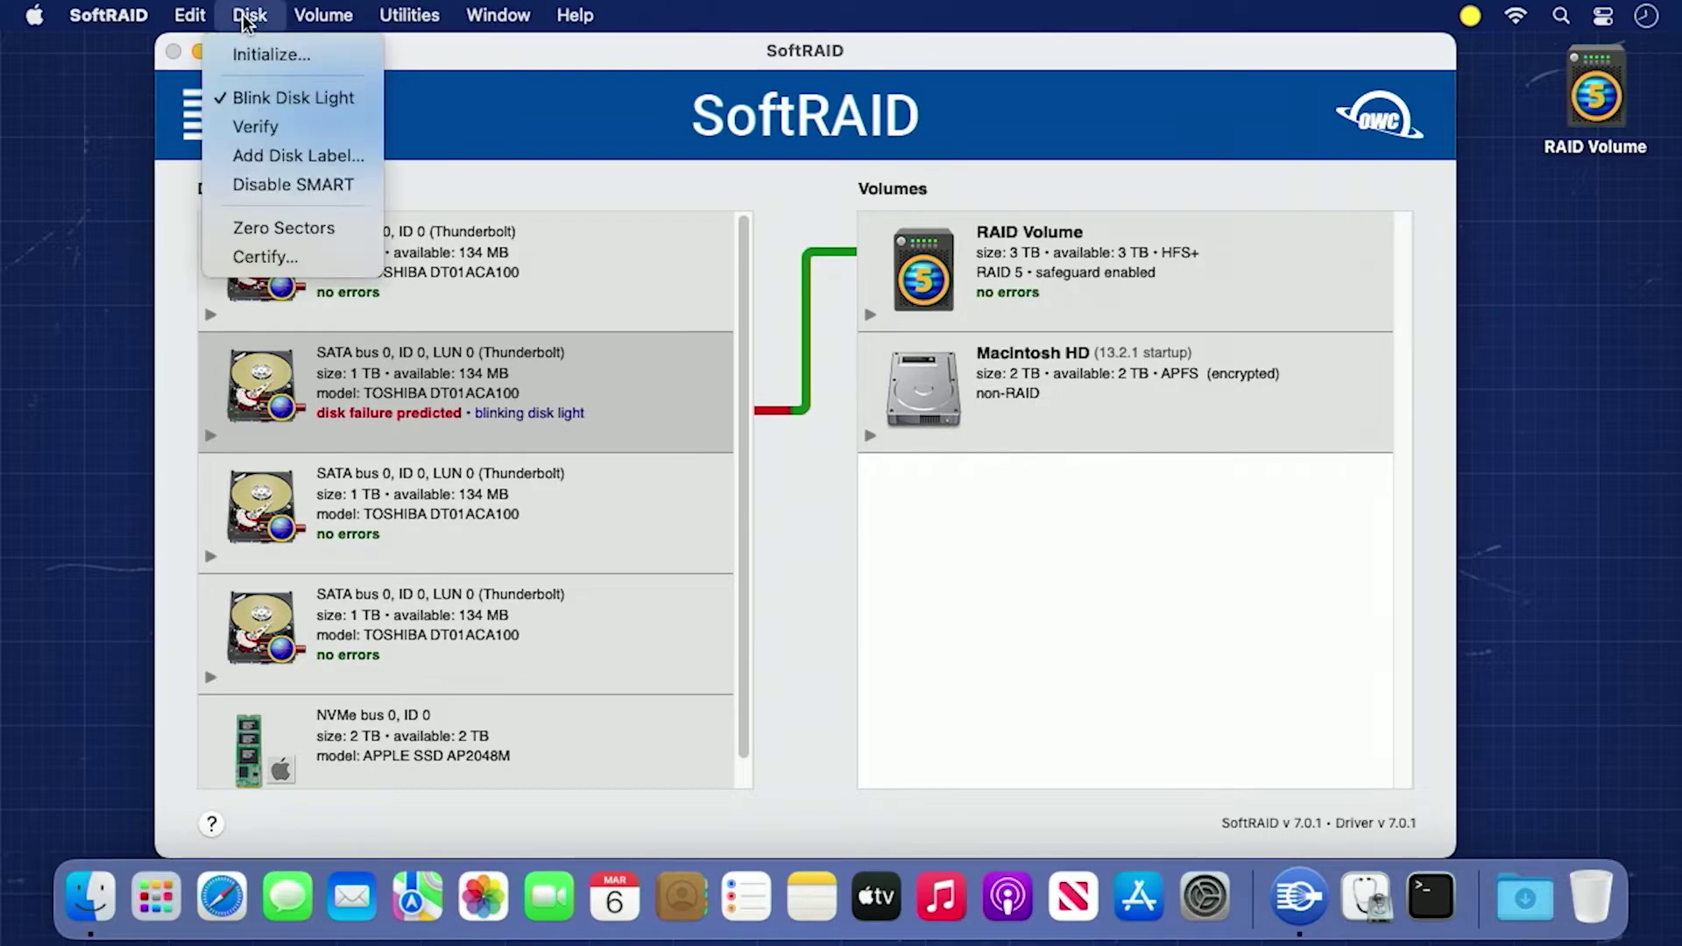
left_click(260, 96)
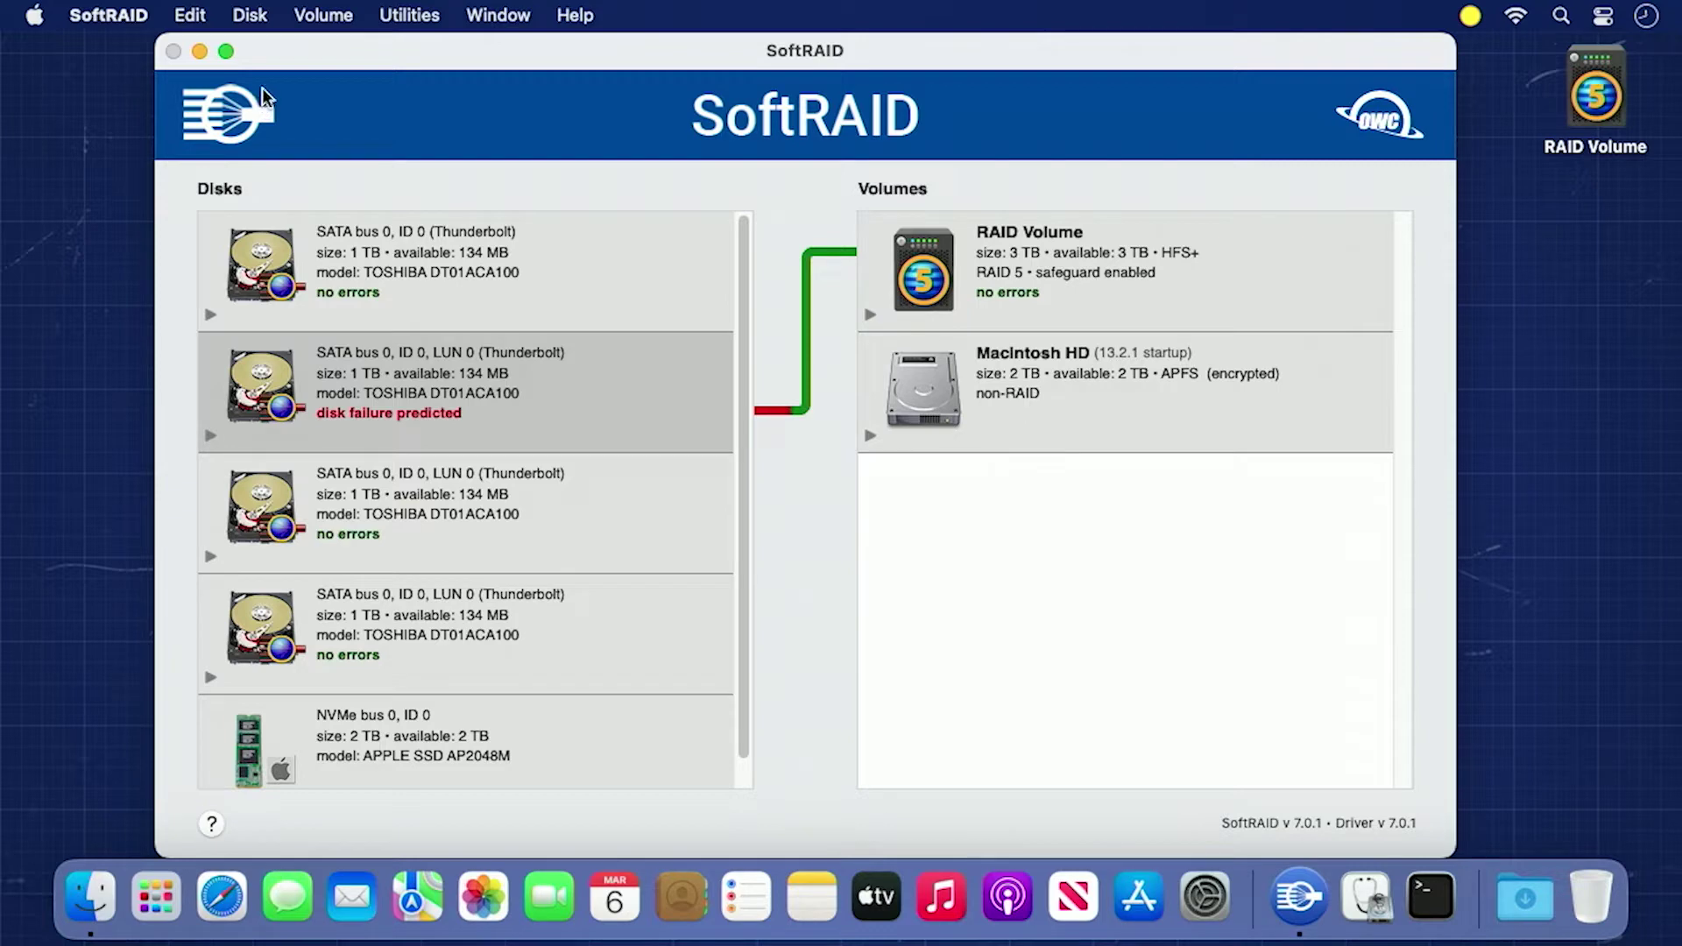
Step: Validate RAID Volume's parity from the Volume menu, authorizing with the administrator password
left_click(957, 269)
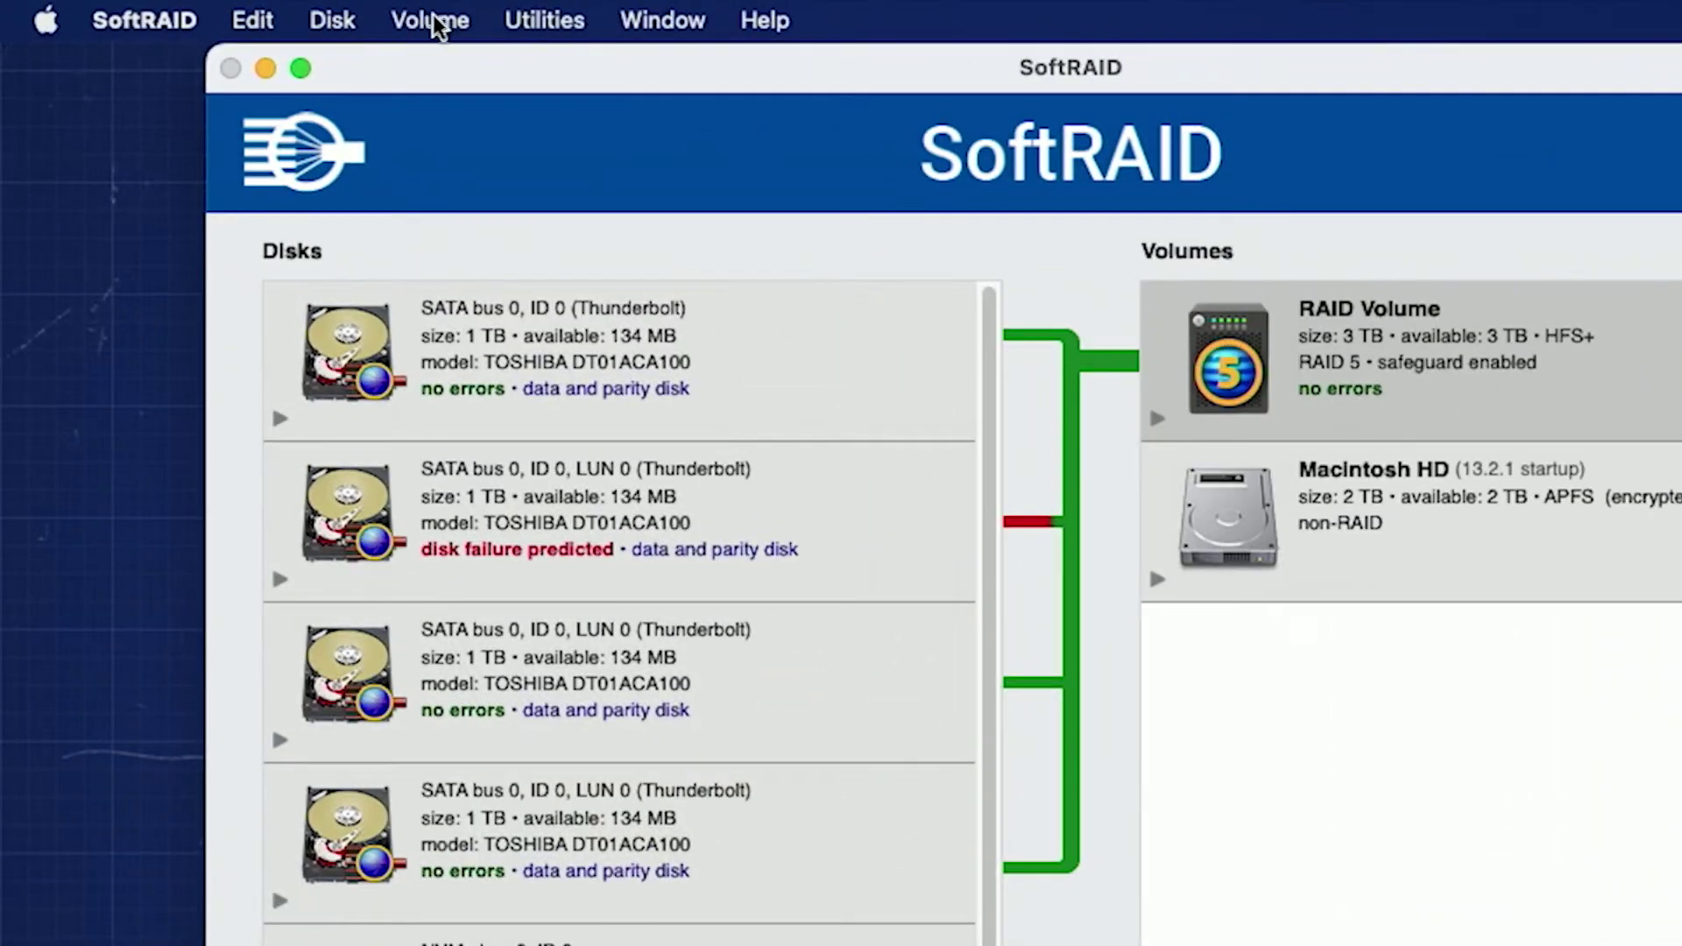
left_click(432, 16)
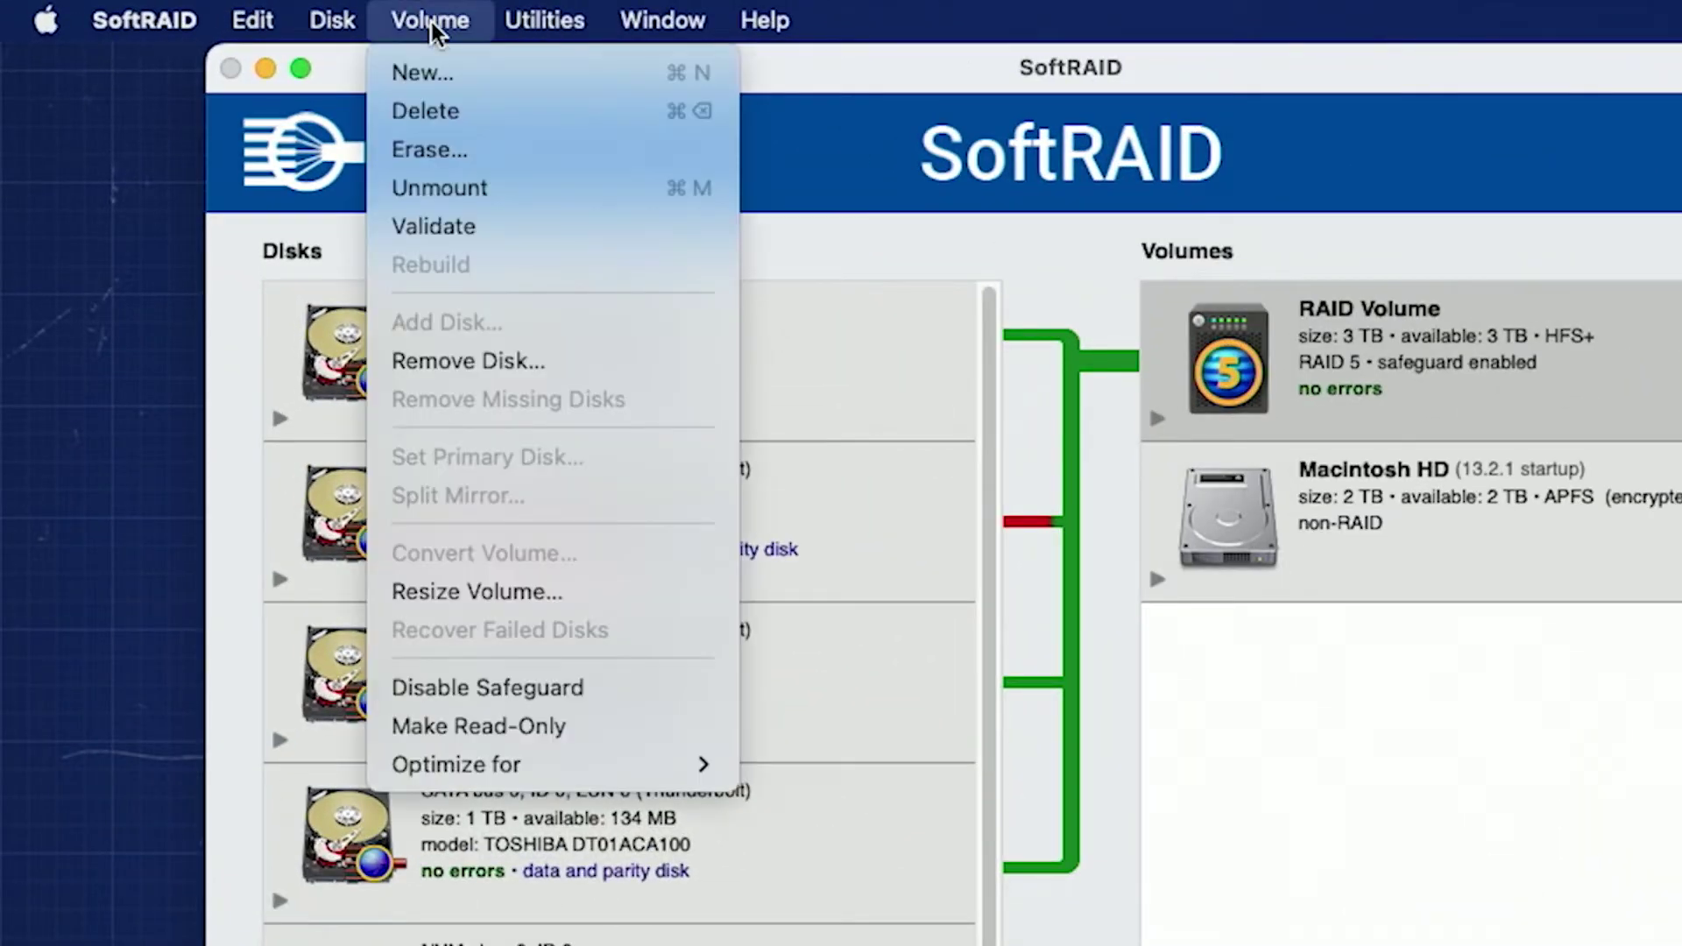
left_click(471, 229)
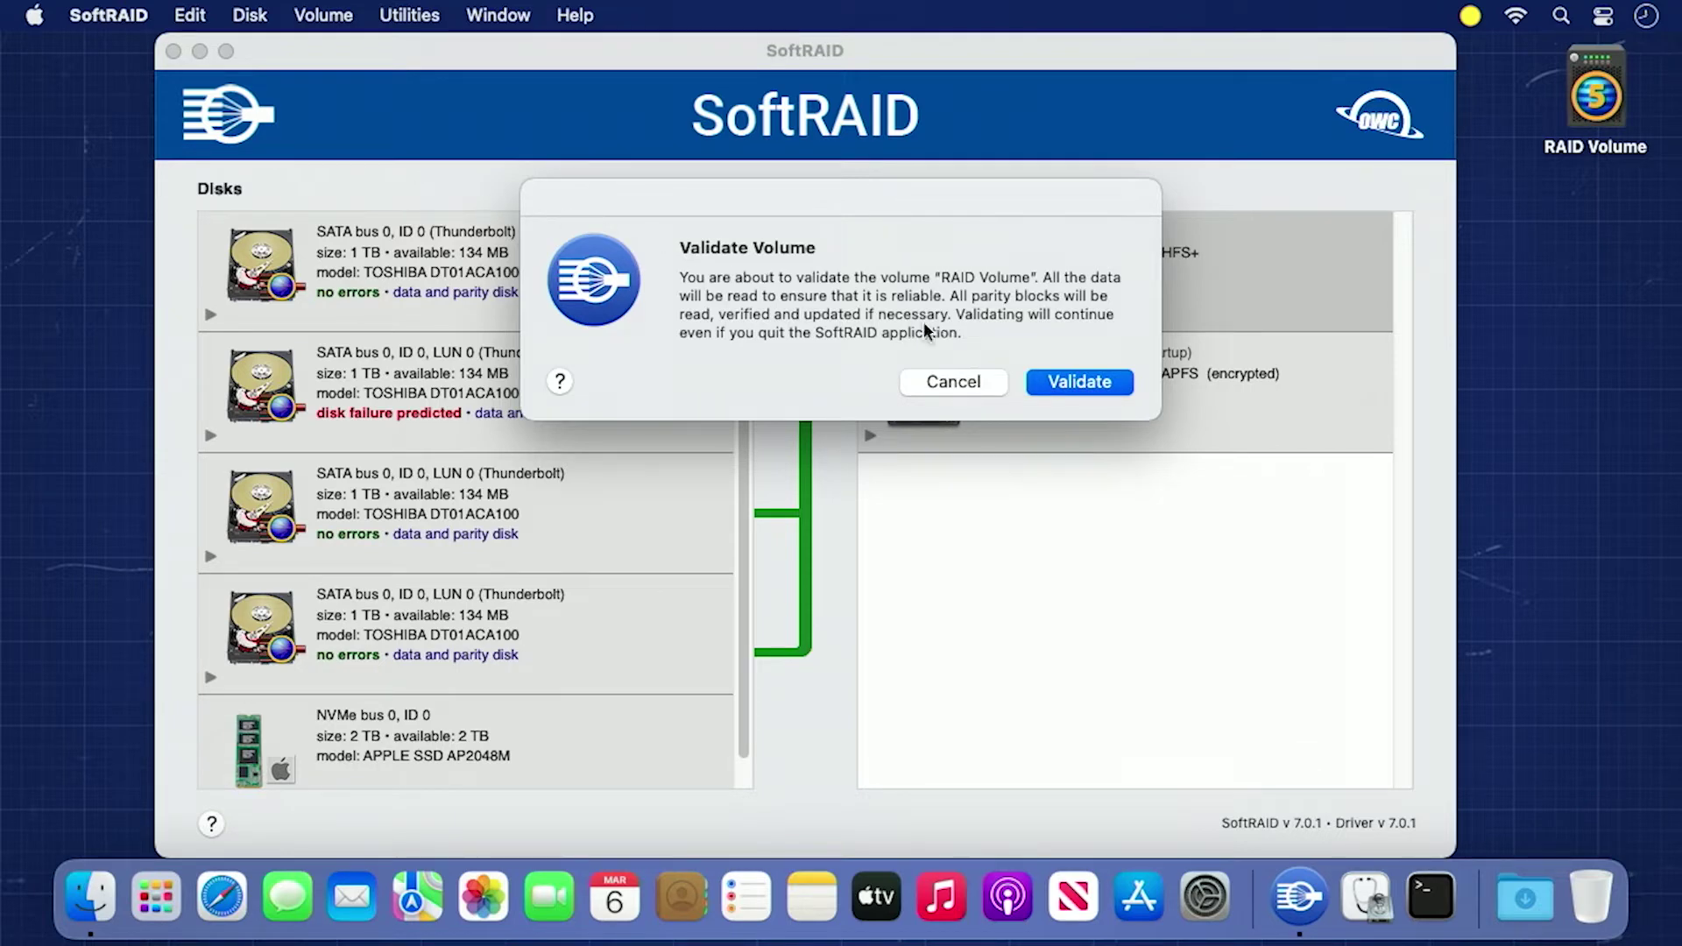
left_click(1049, 377)
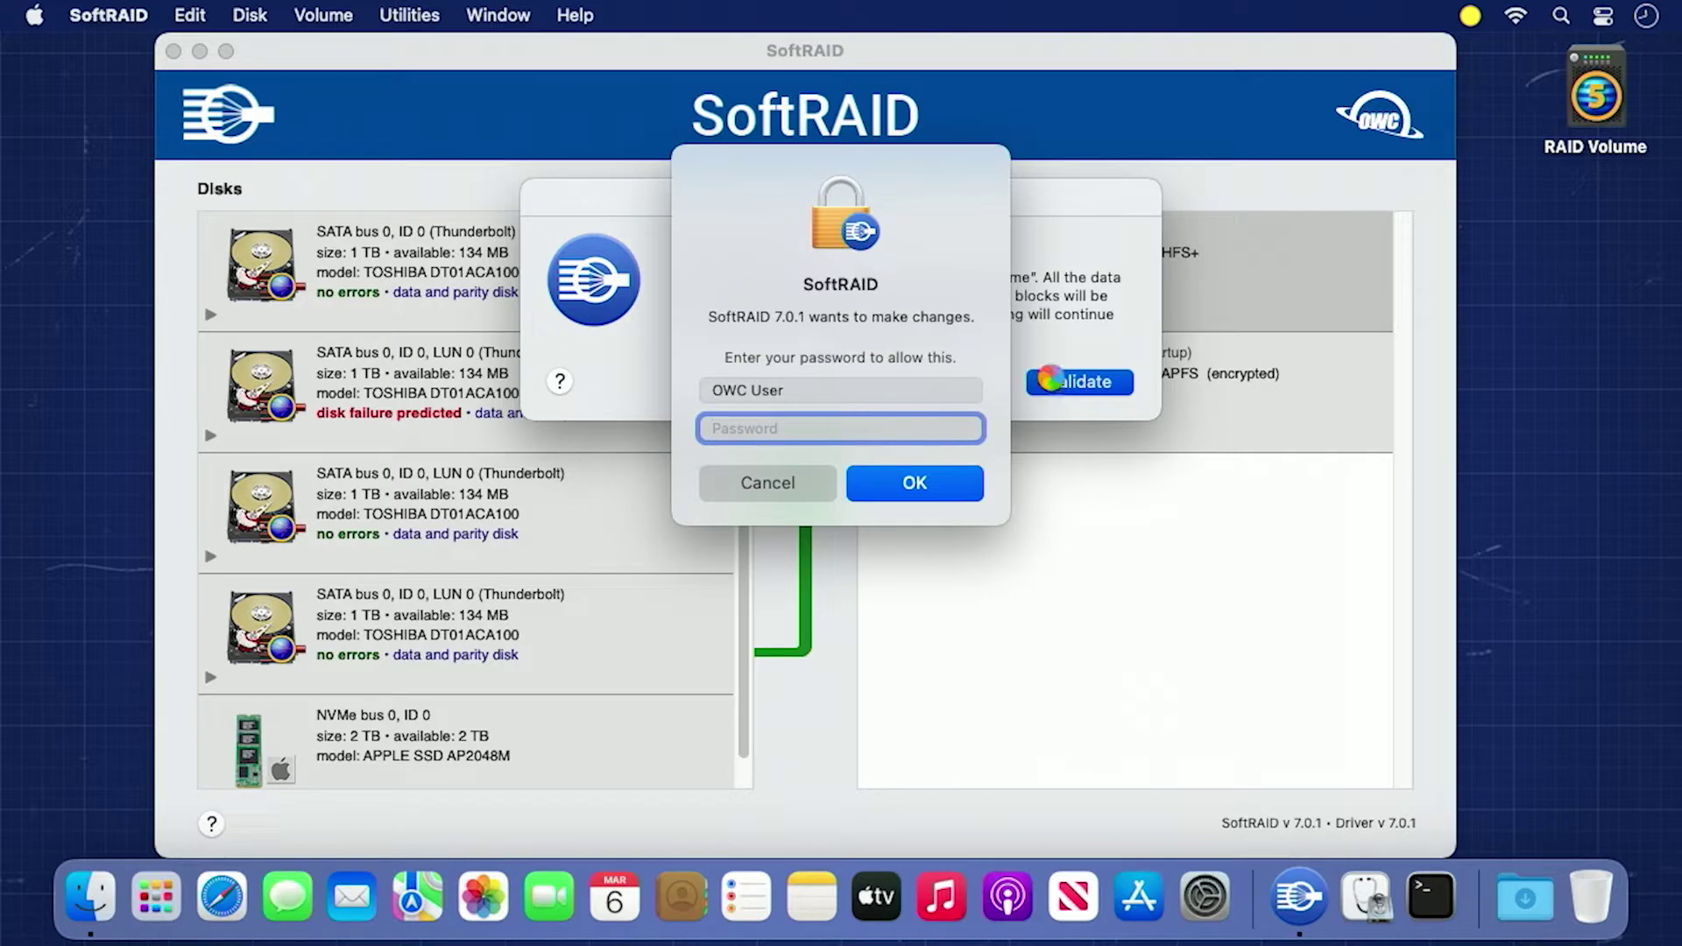
type("•••••••••")
left_click(962, 480)
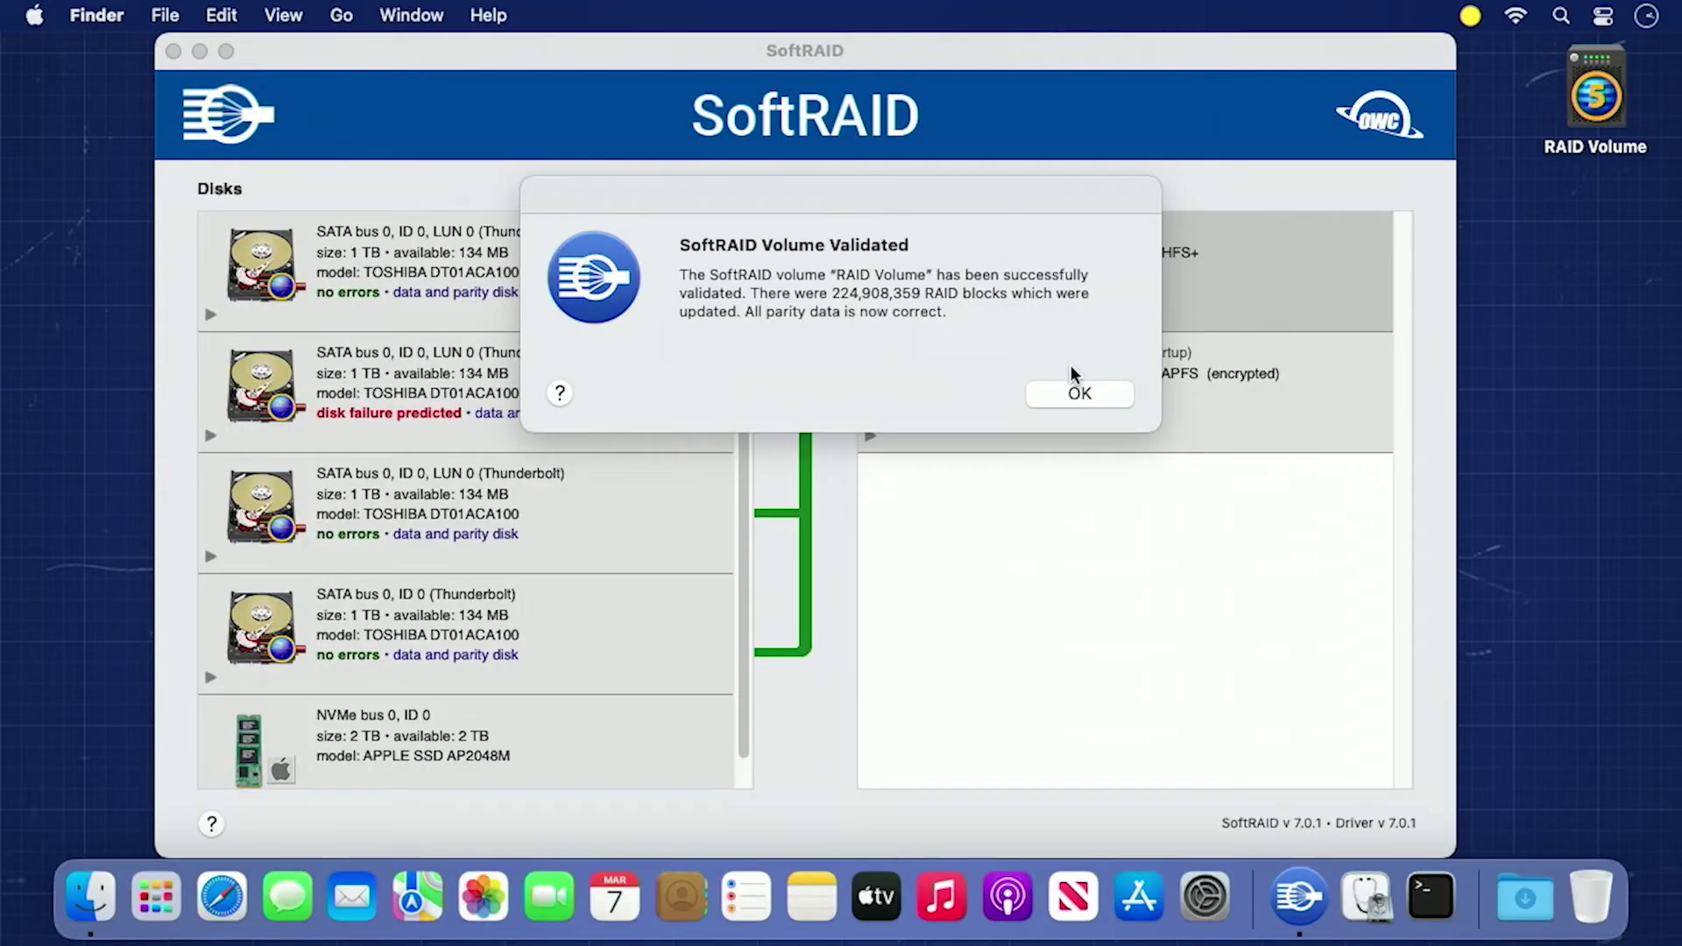
Step: Dismiss the validation-complete message and remove the predicted-failure disk from RAID Volume, authorizing with the password
left_click(1074, 394)
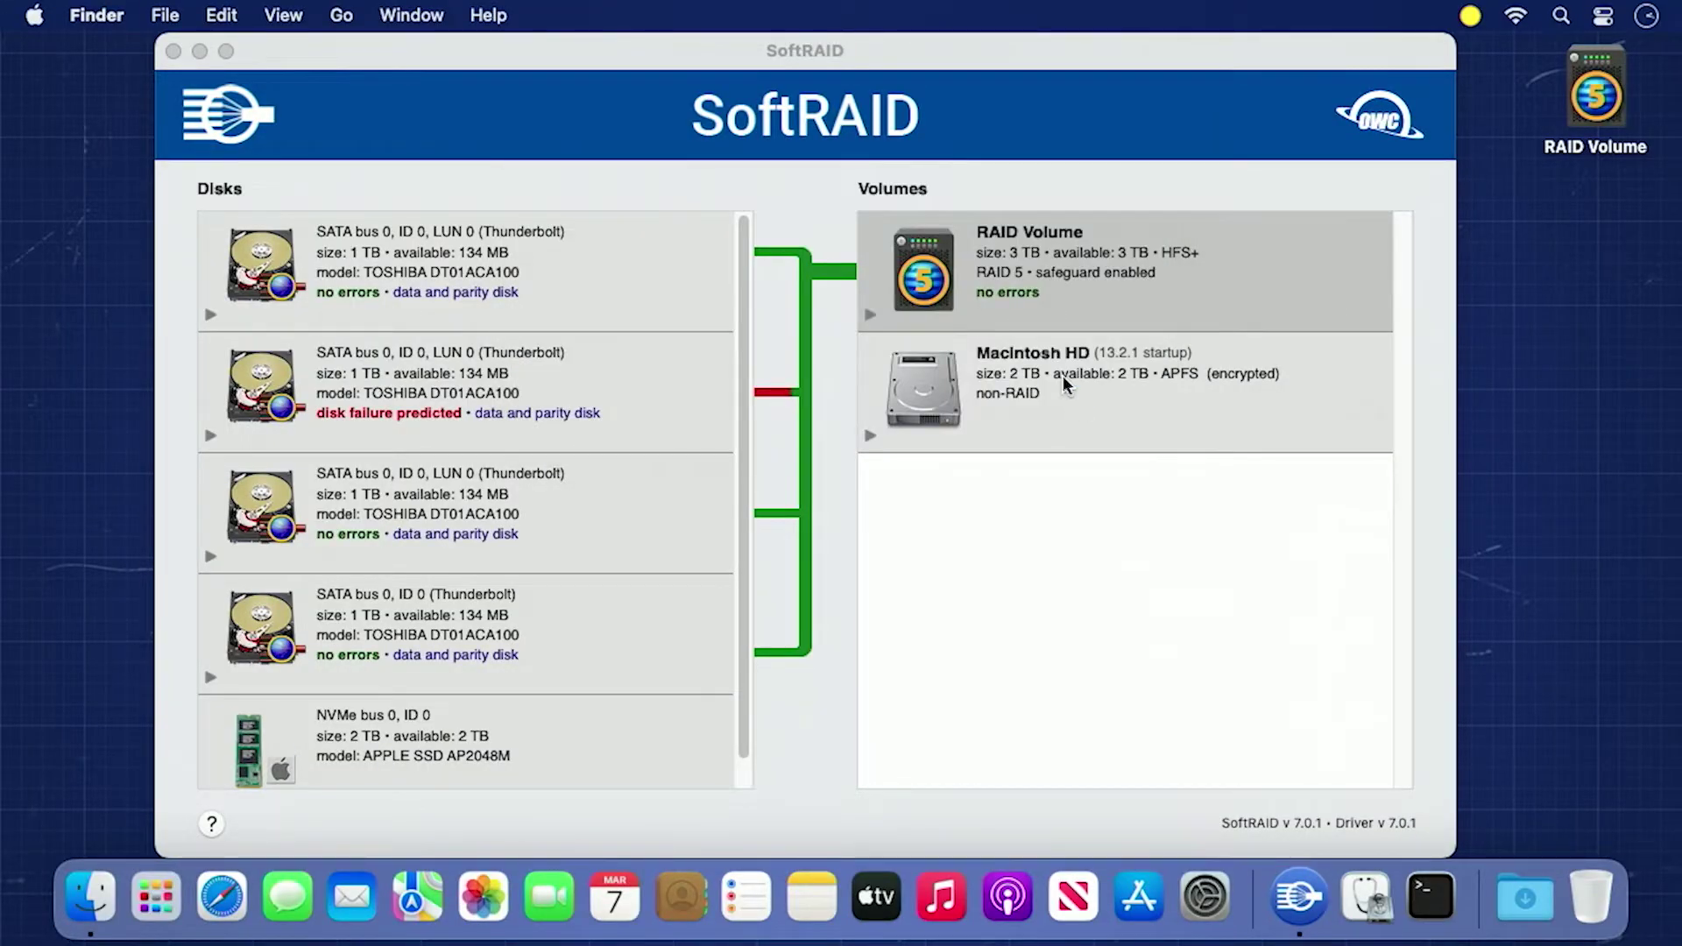
left_click(1102, 228)
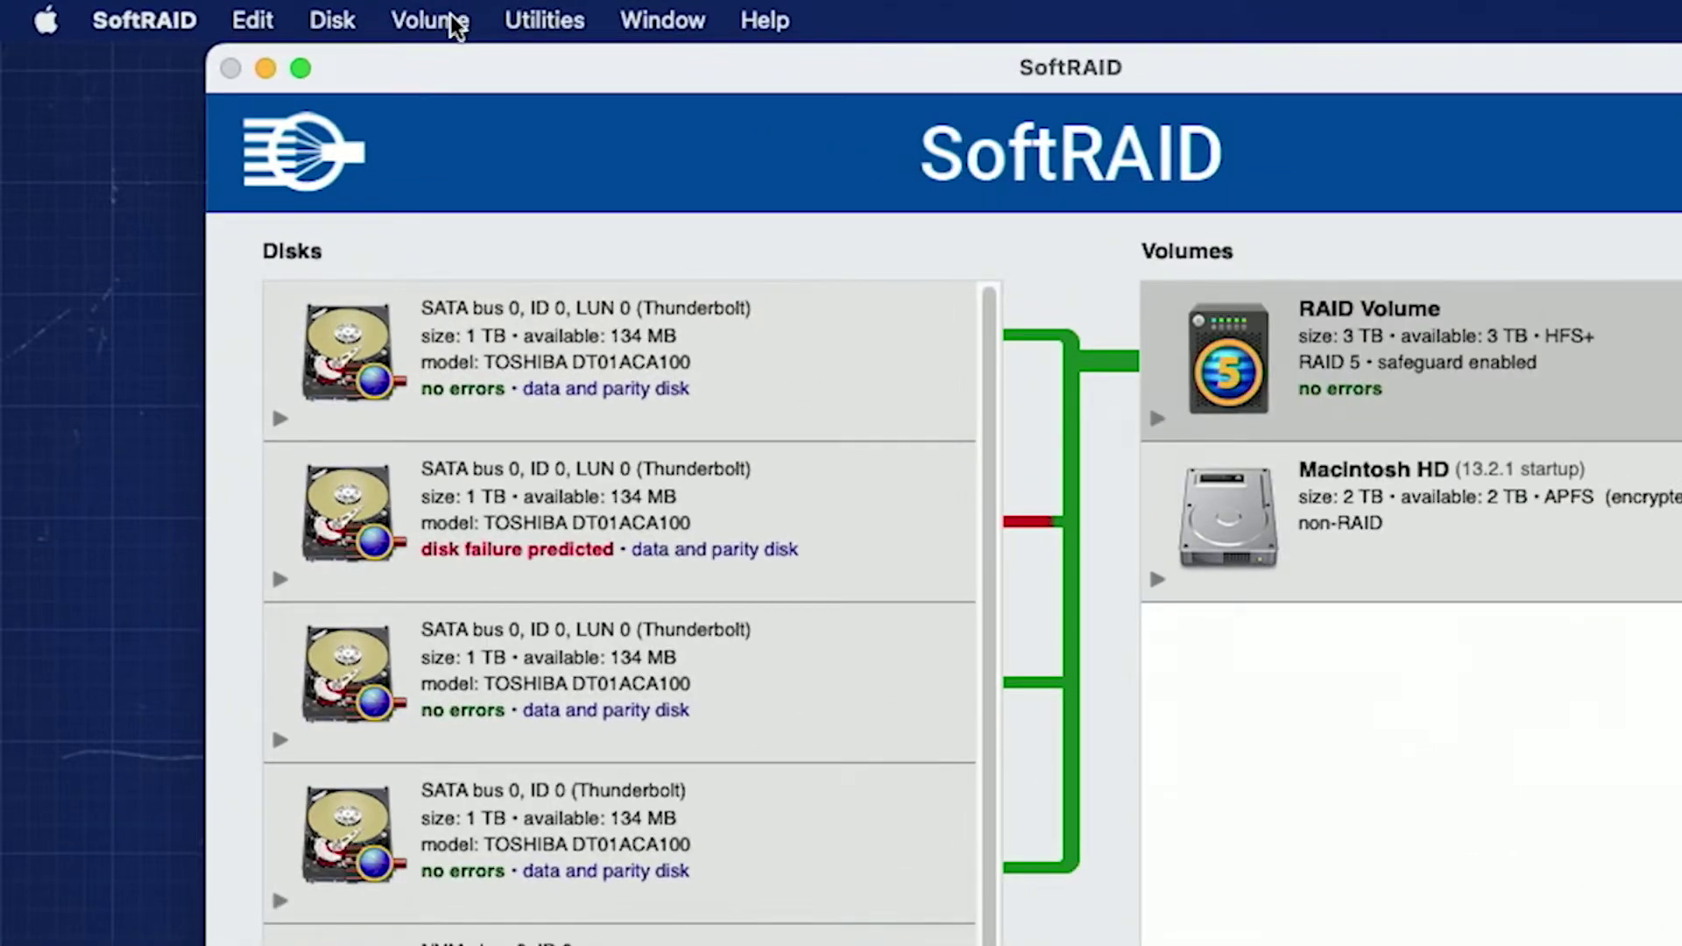
left_click(451, 24)
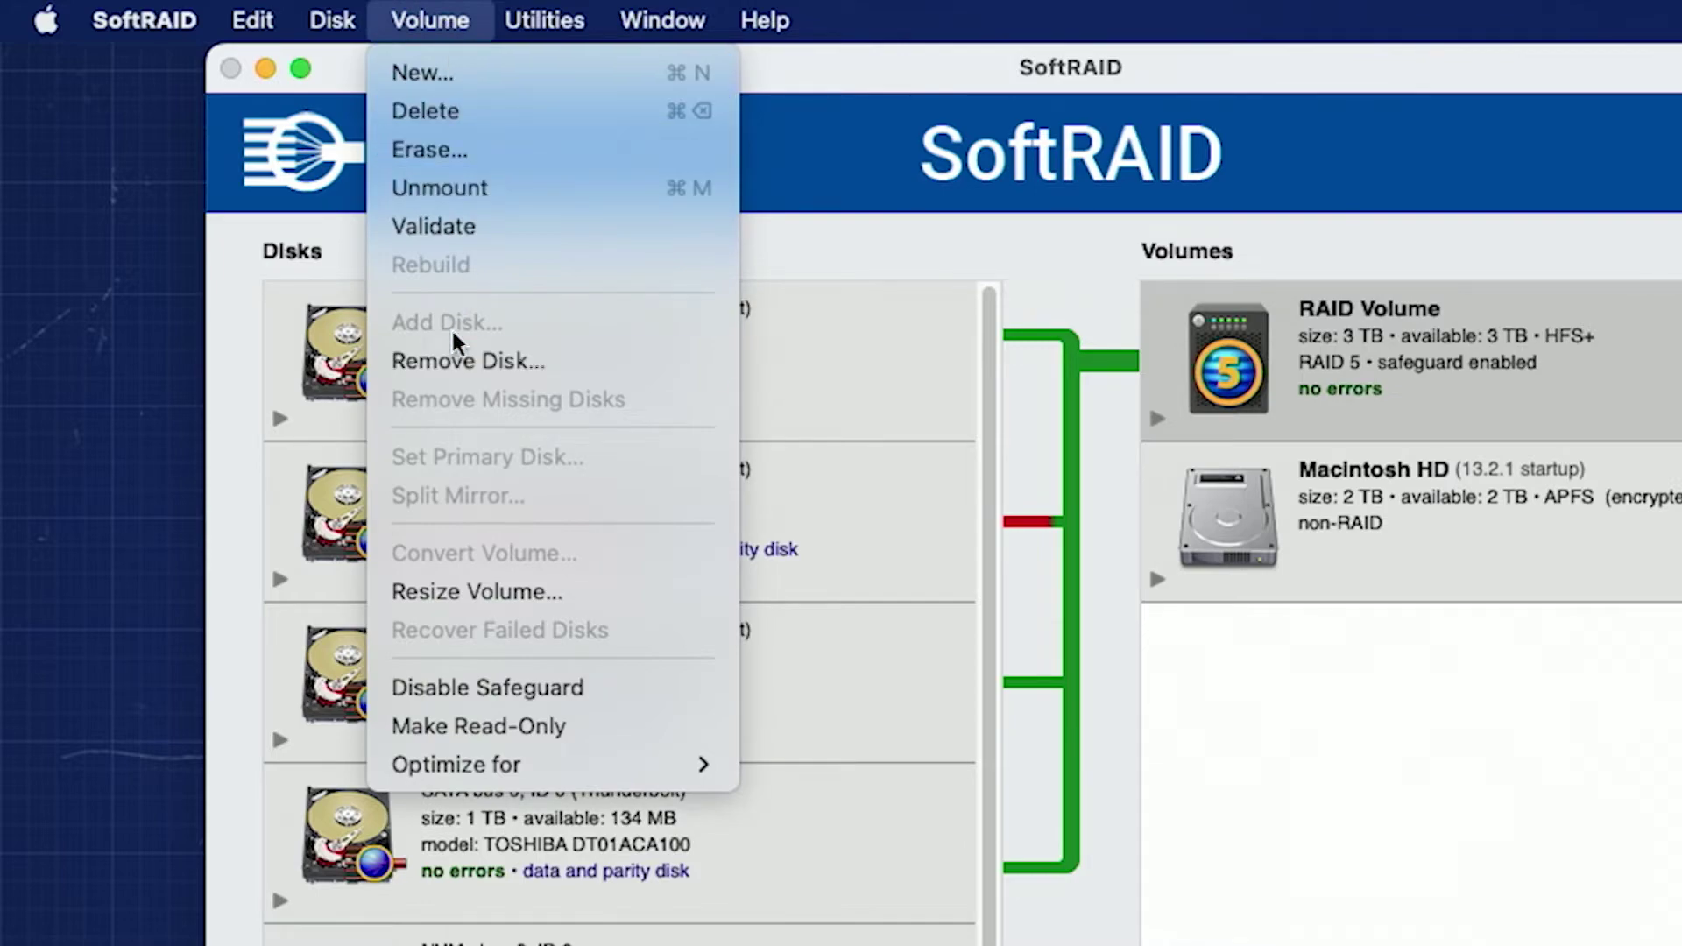
left_click(453, 356)
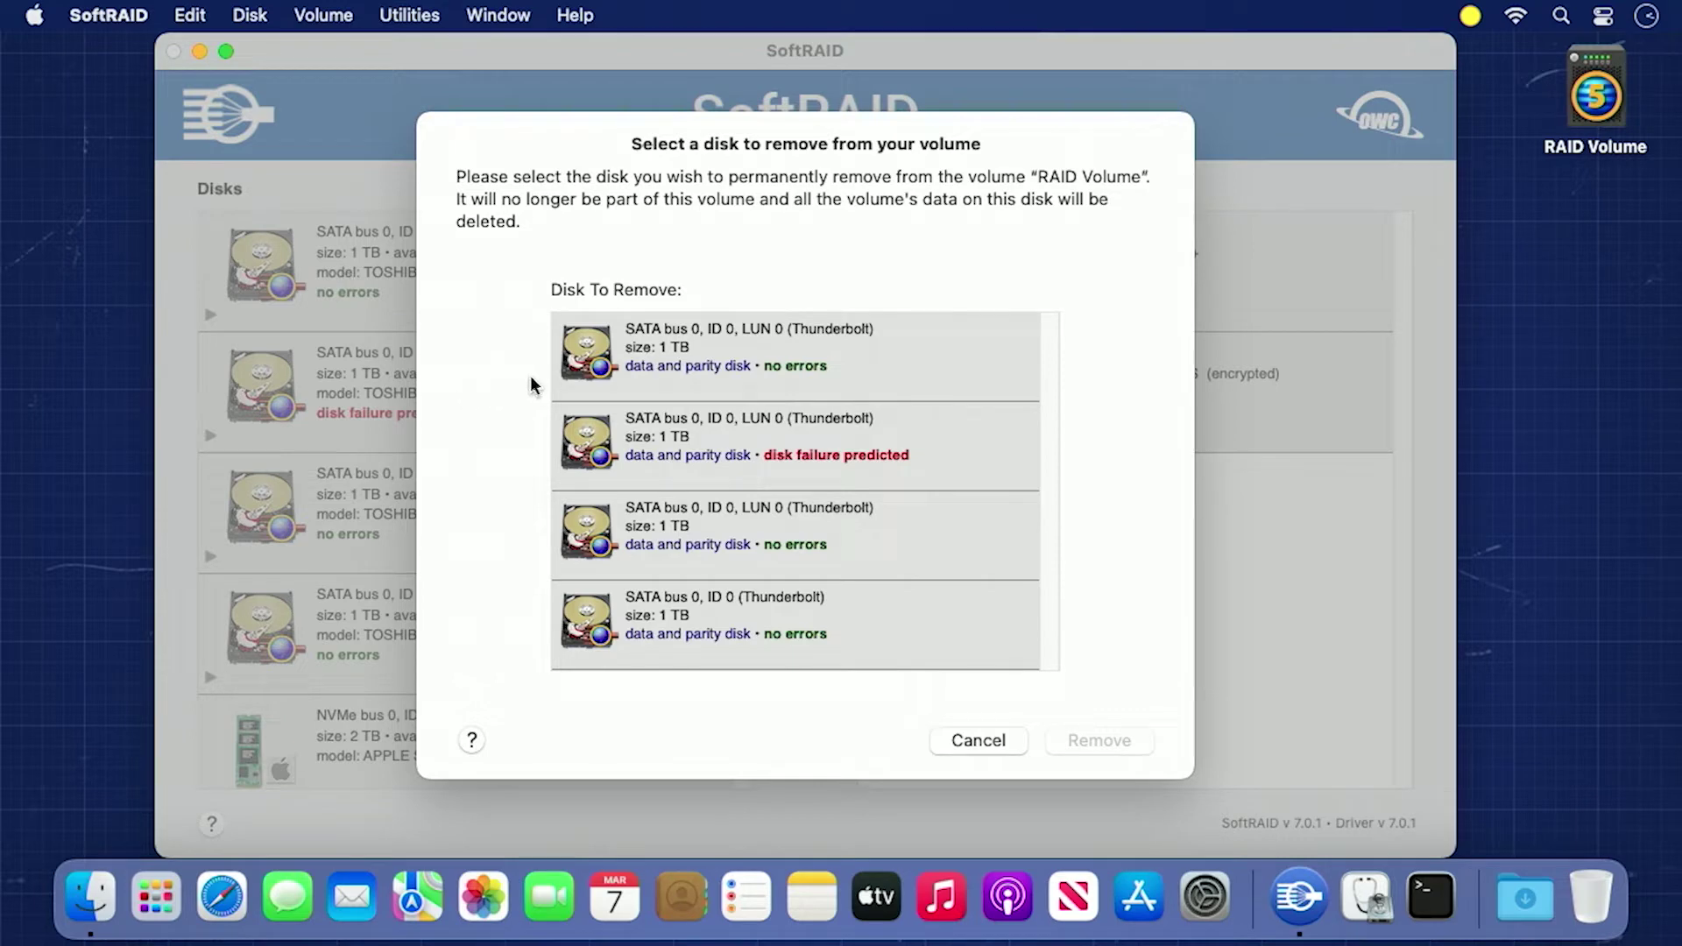
left_click(578, 443)
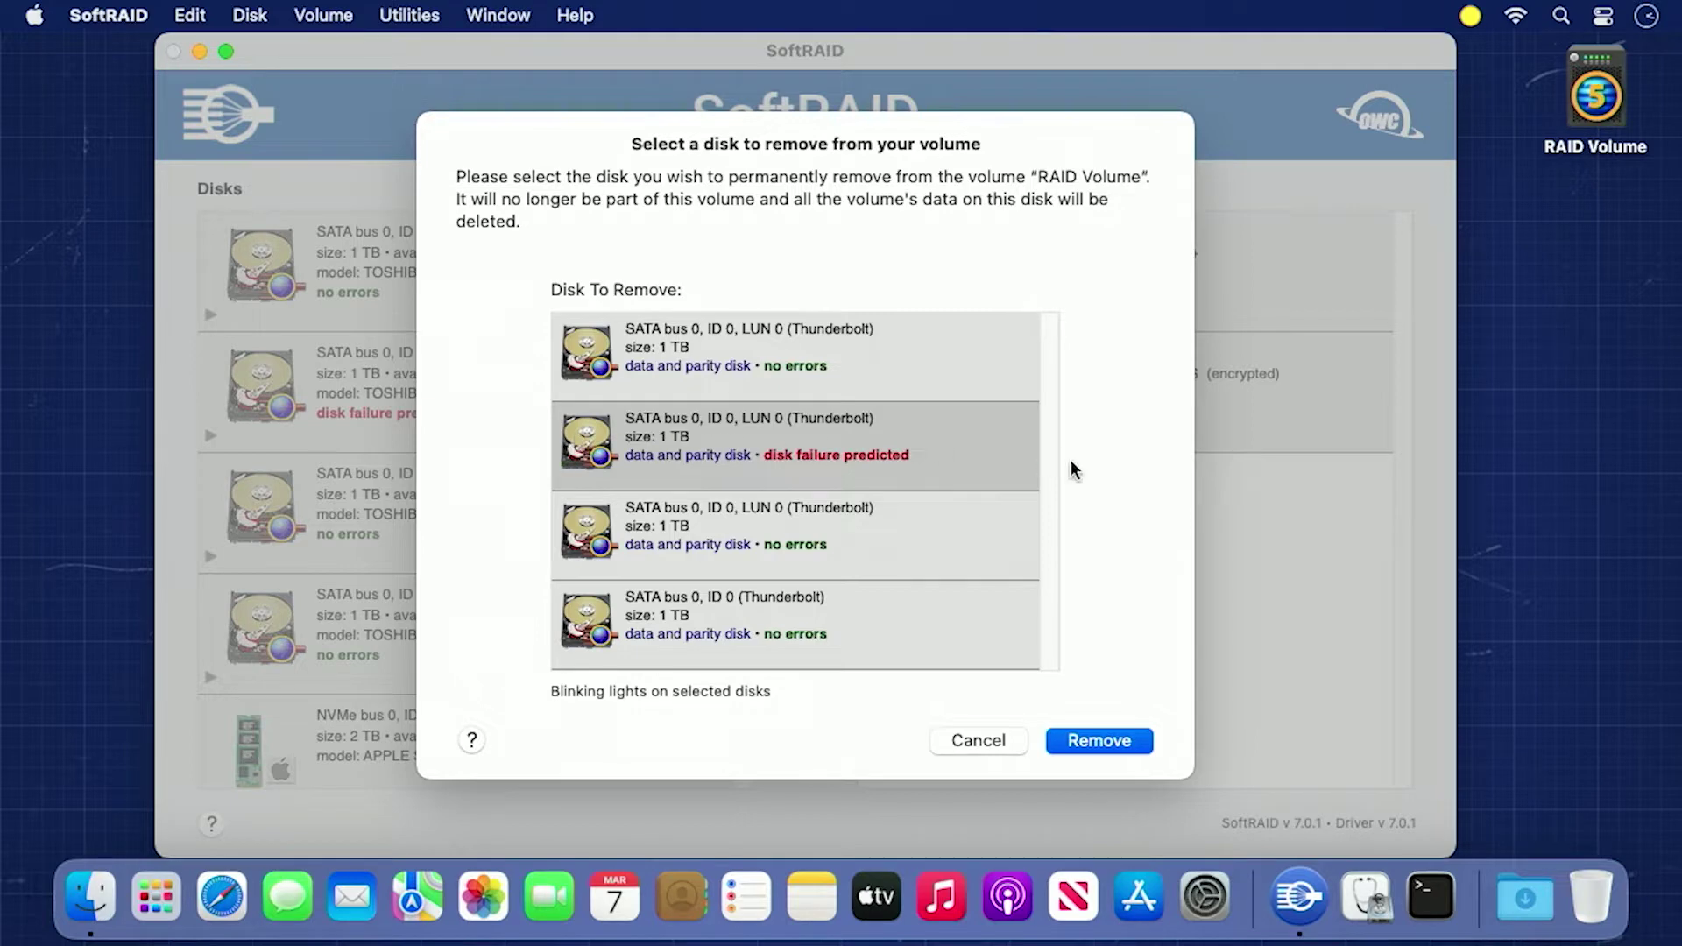
left_click(1102, 742)
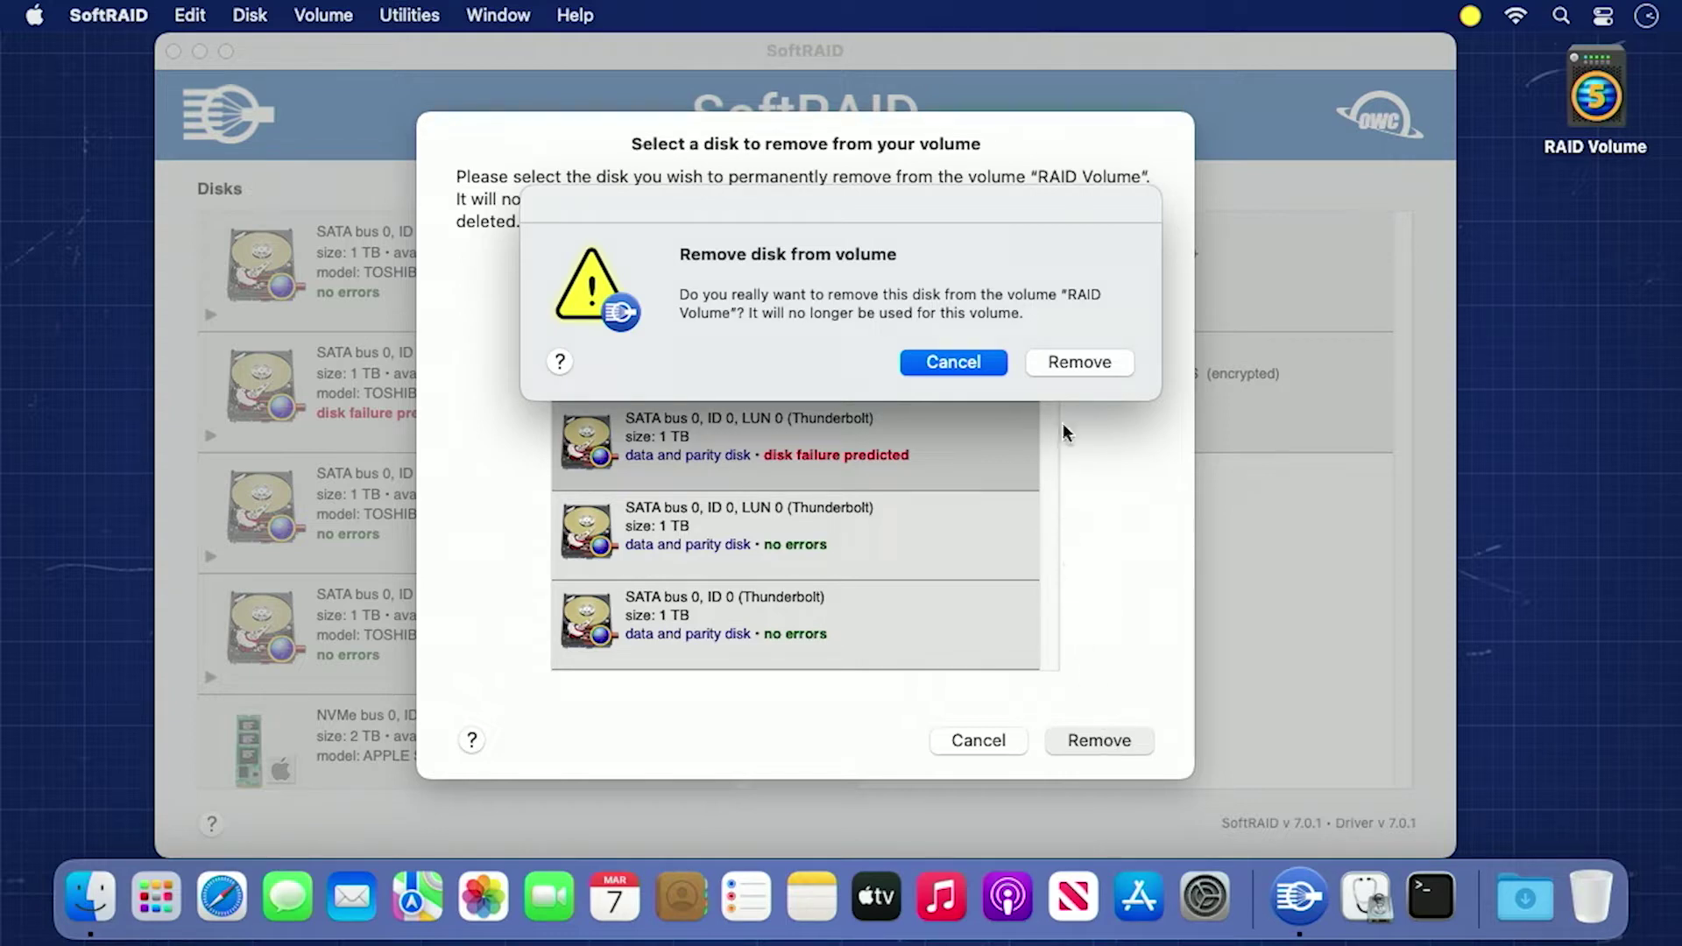
left_click(1071, 362)
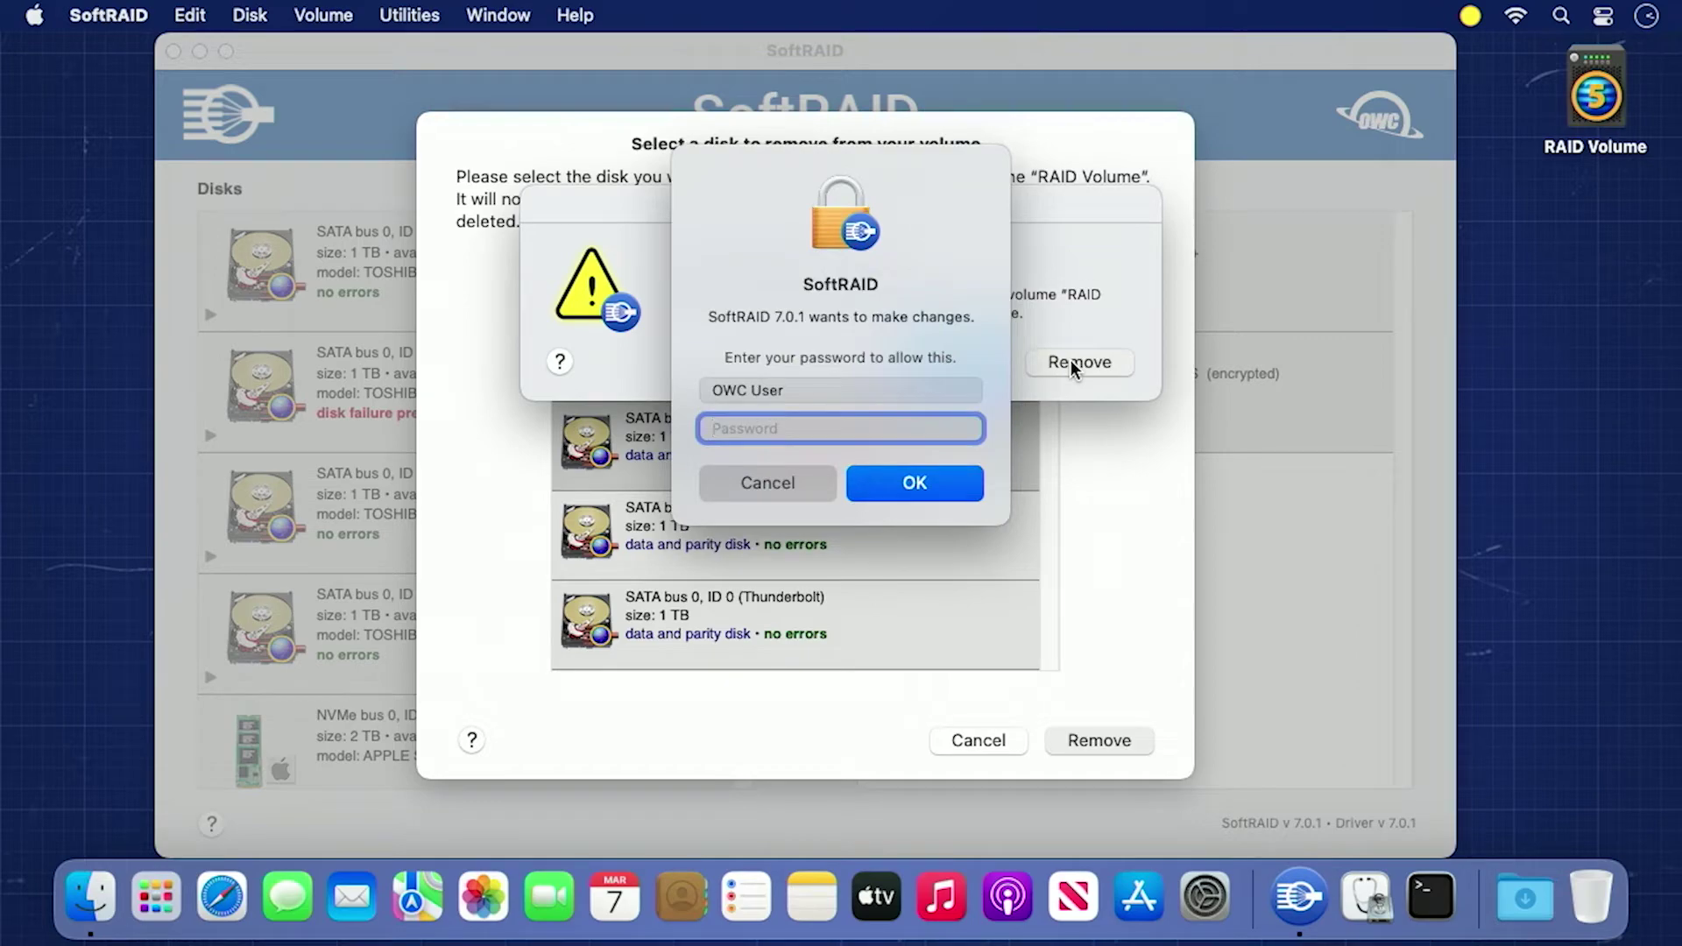
type("•••••••••")
left_click(955, 482)
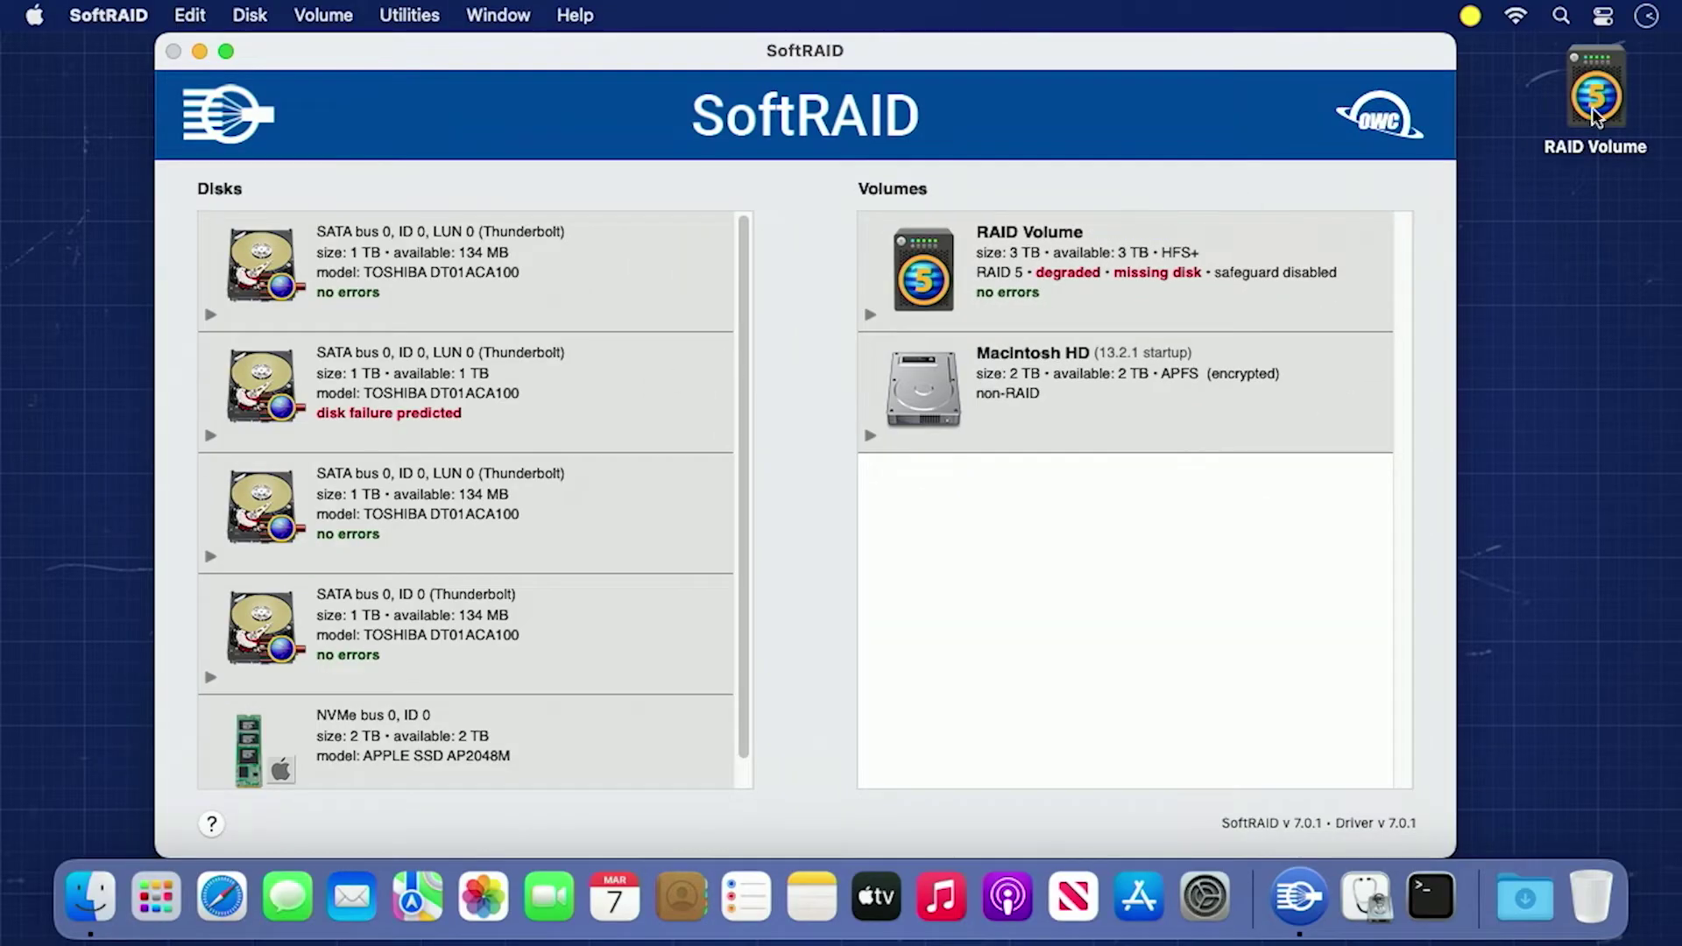
Step: Eject RAID Volume by dragging its icon to the Trash
left_click_drag(1595, 101, 1600, 885)
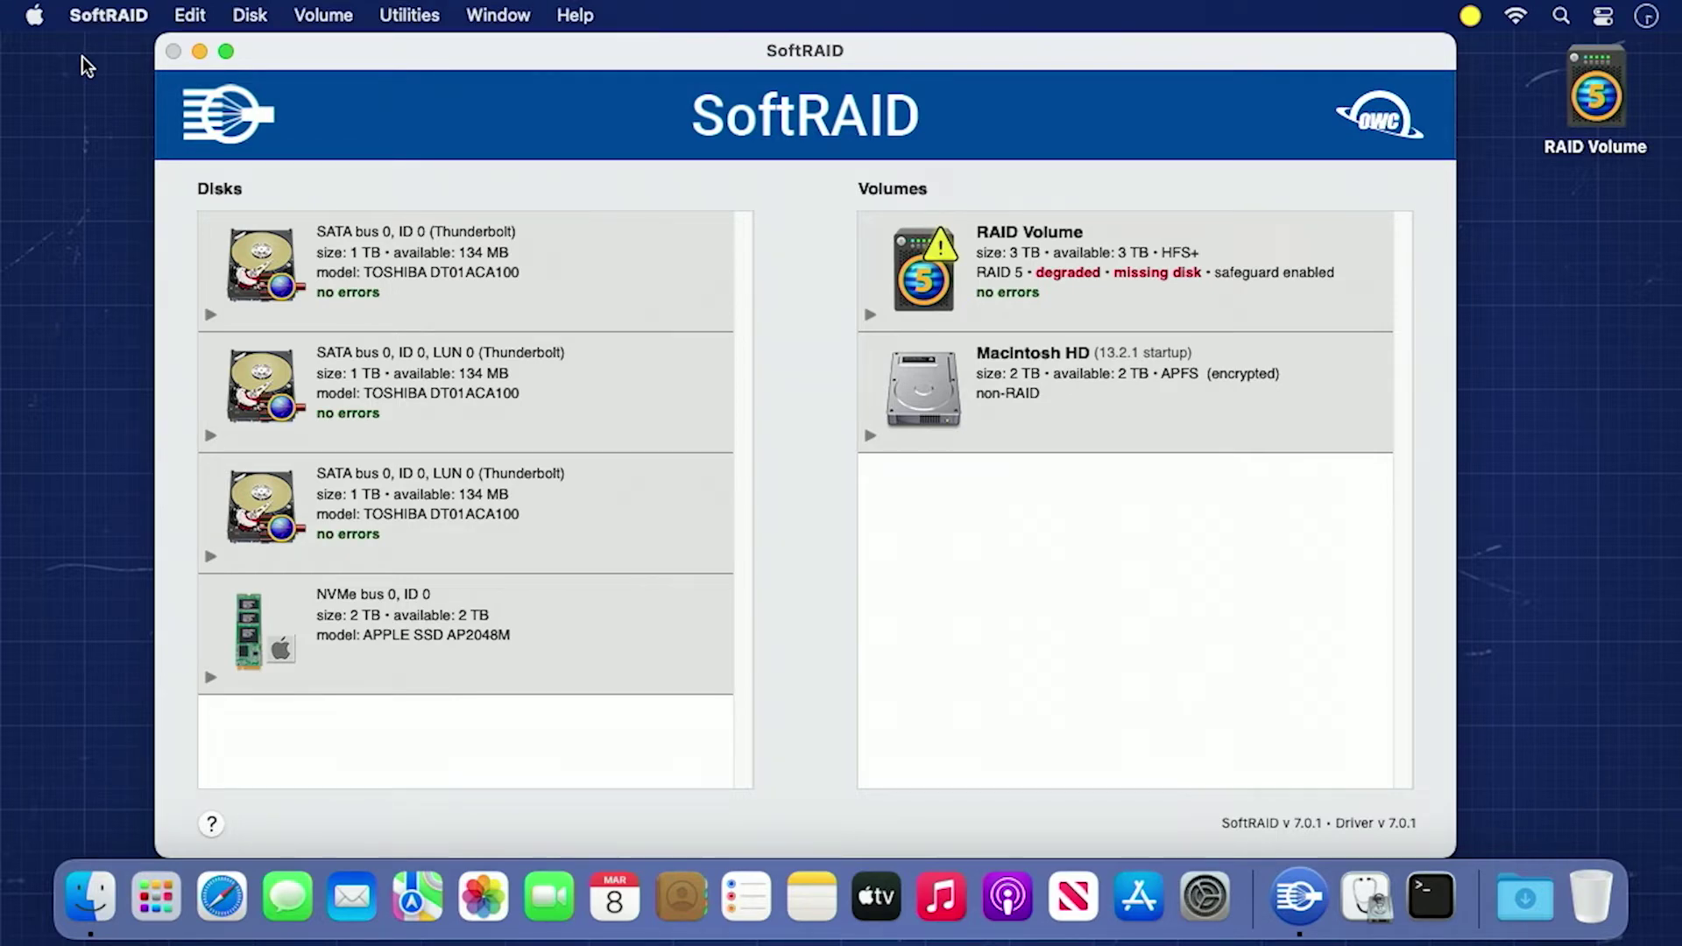
left_click(1120, 295)
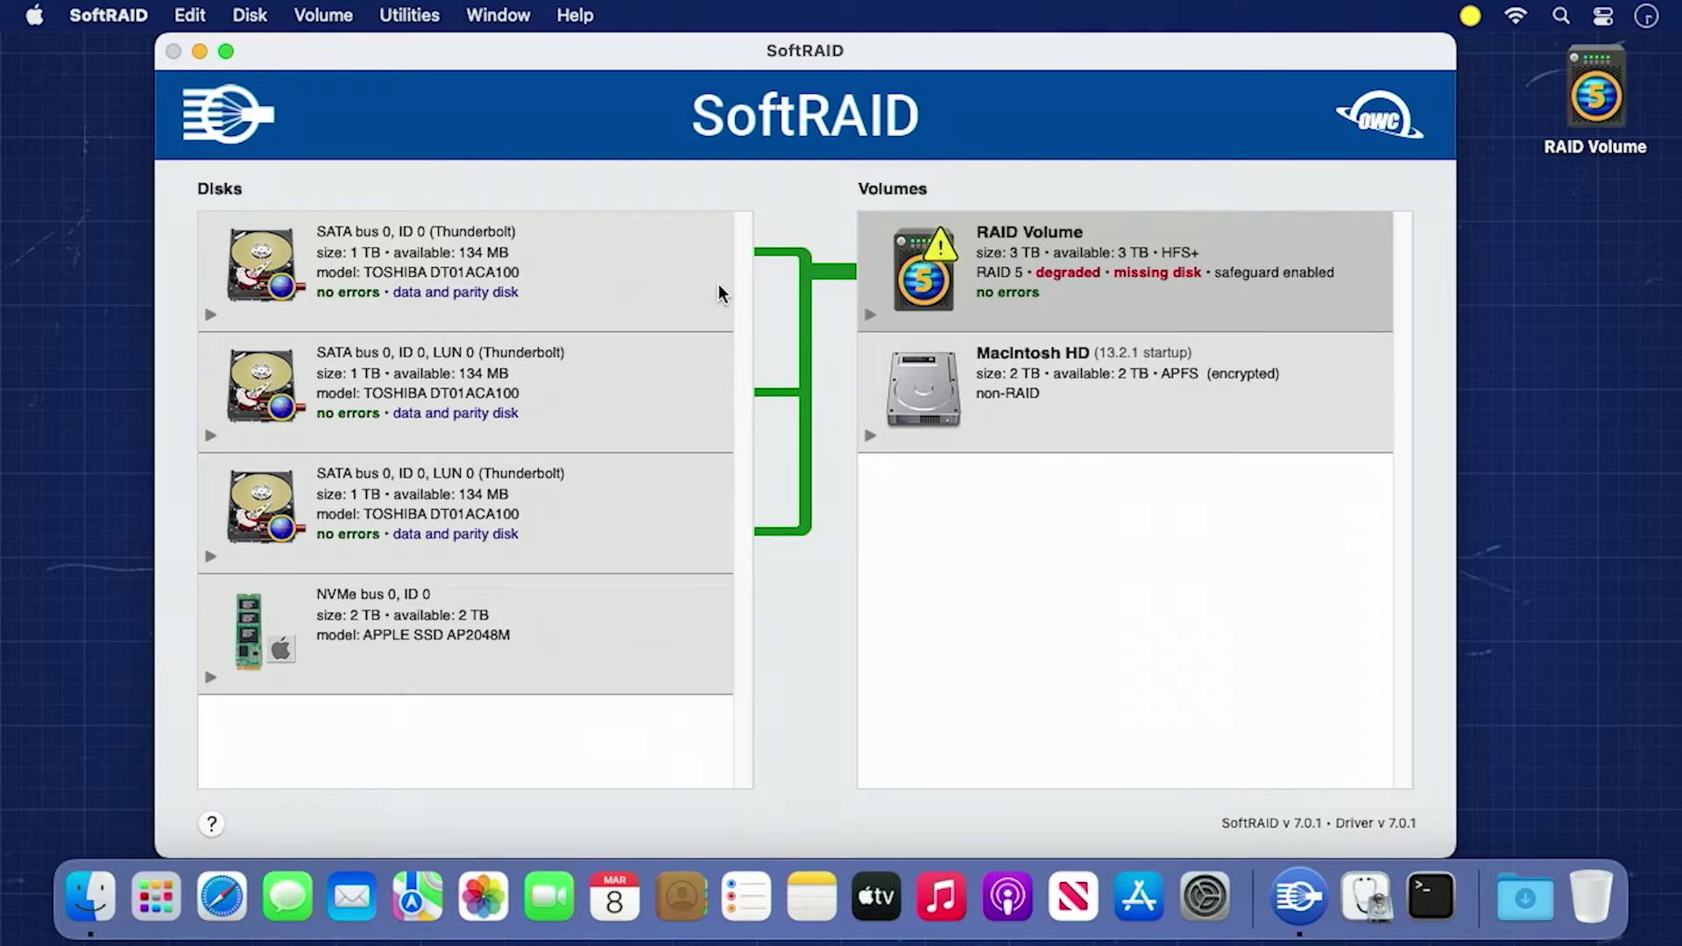
left_click(692, 518)
left_click(668, 423, "super")
left_click(653, 296, "super")
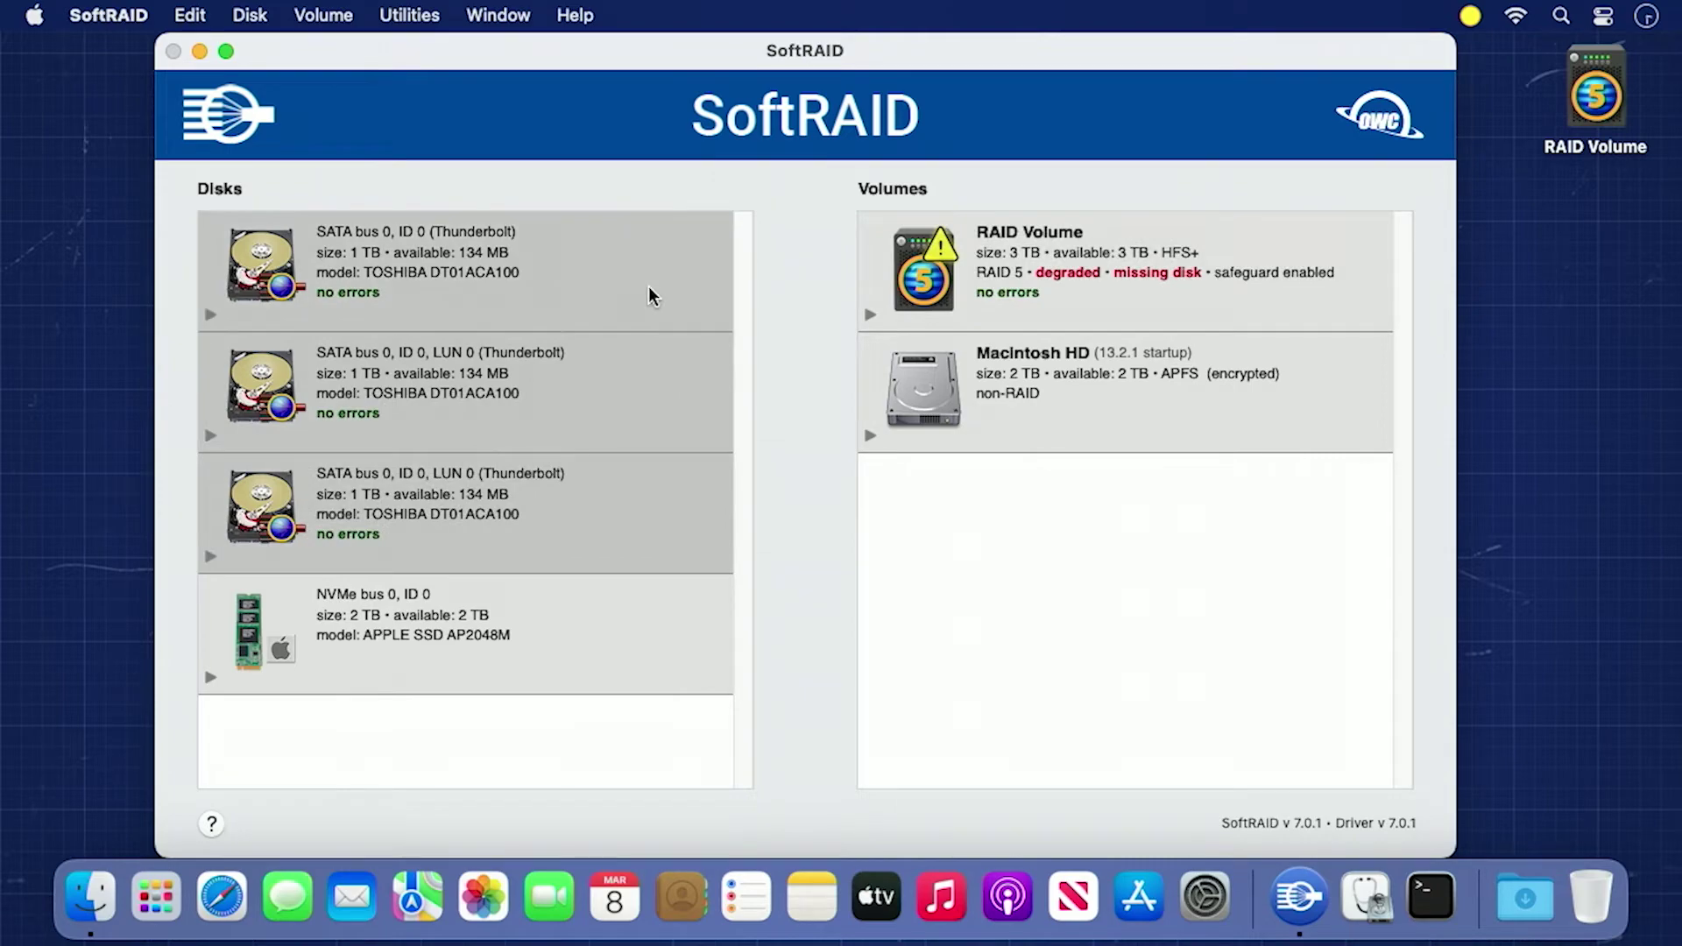
left_click(261, 18)
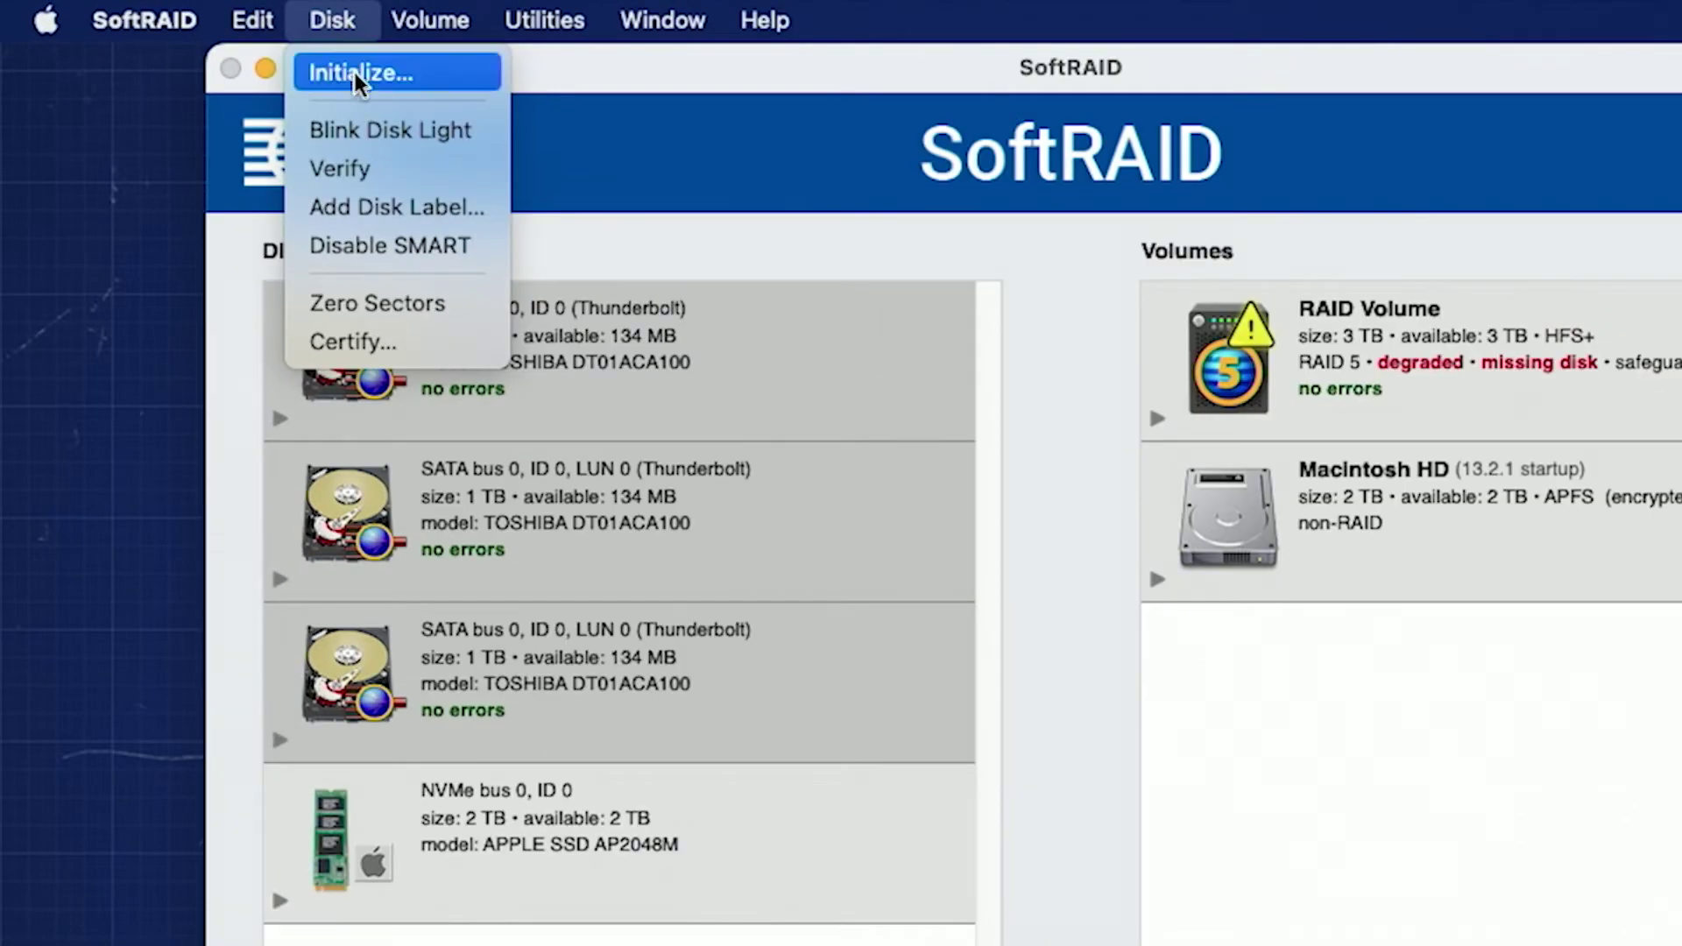
left_click(362, 131)
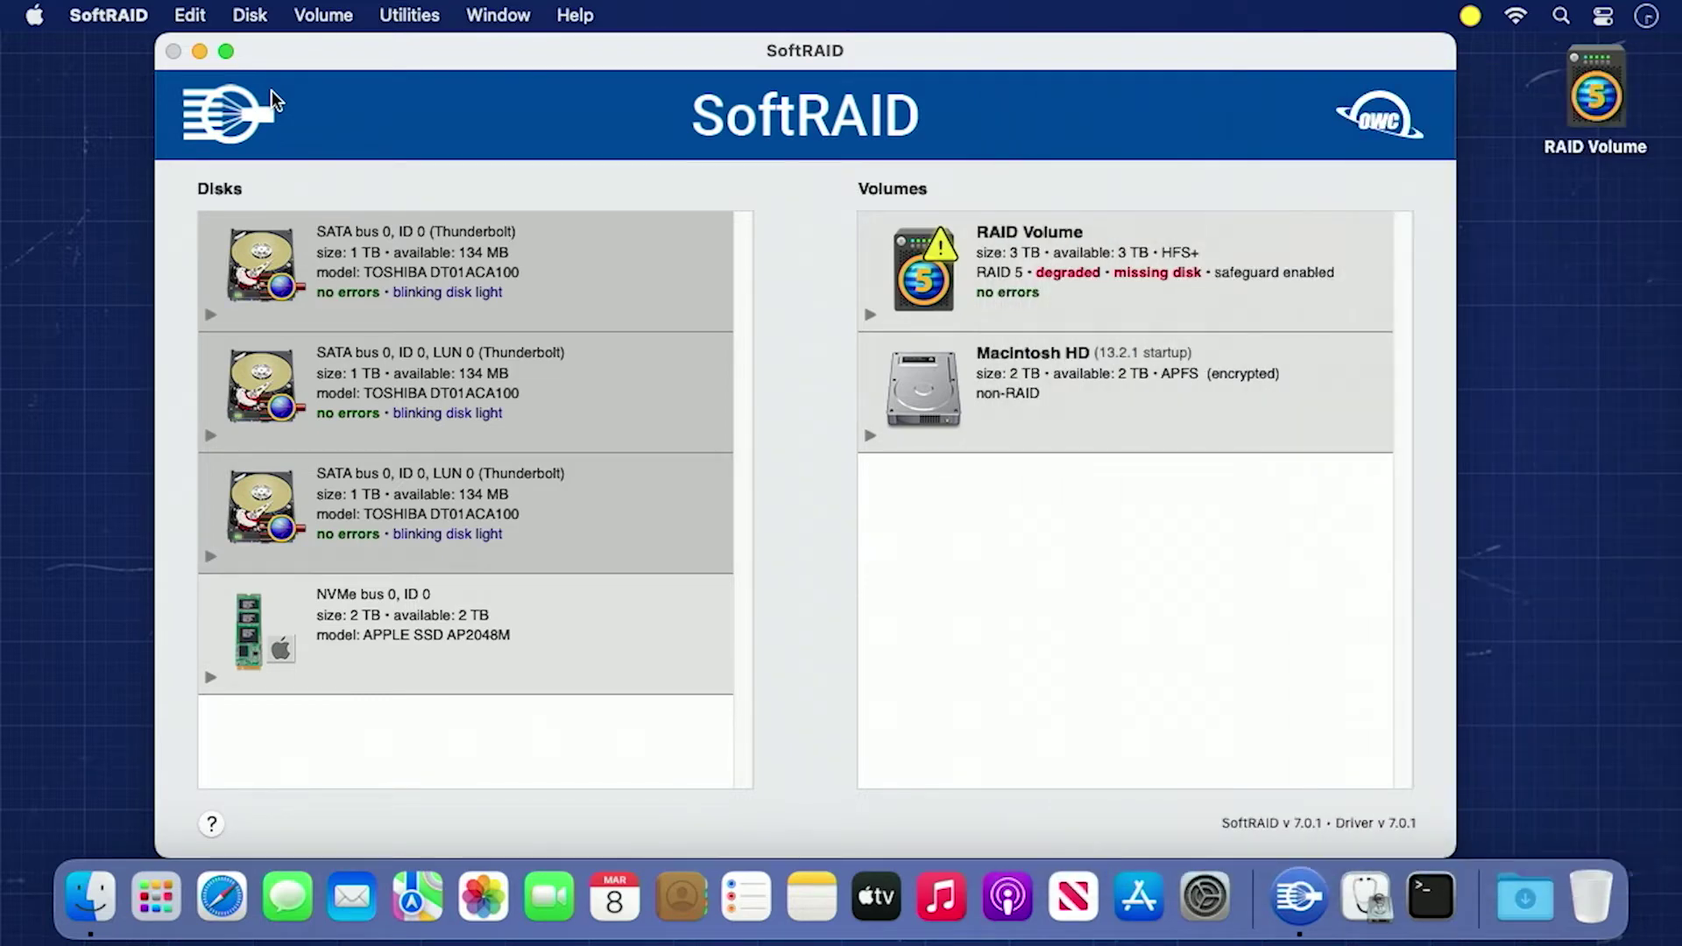
left_click(250, 16)
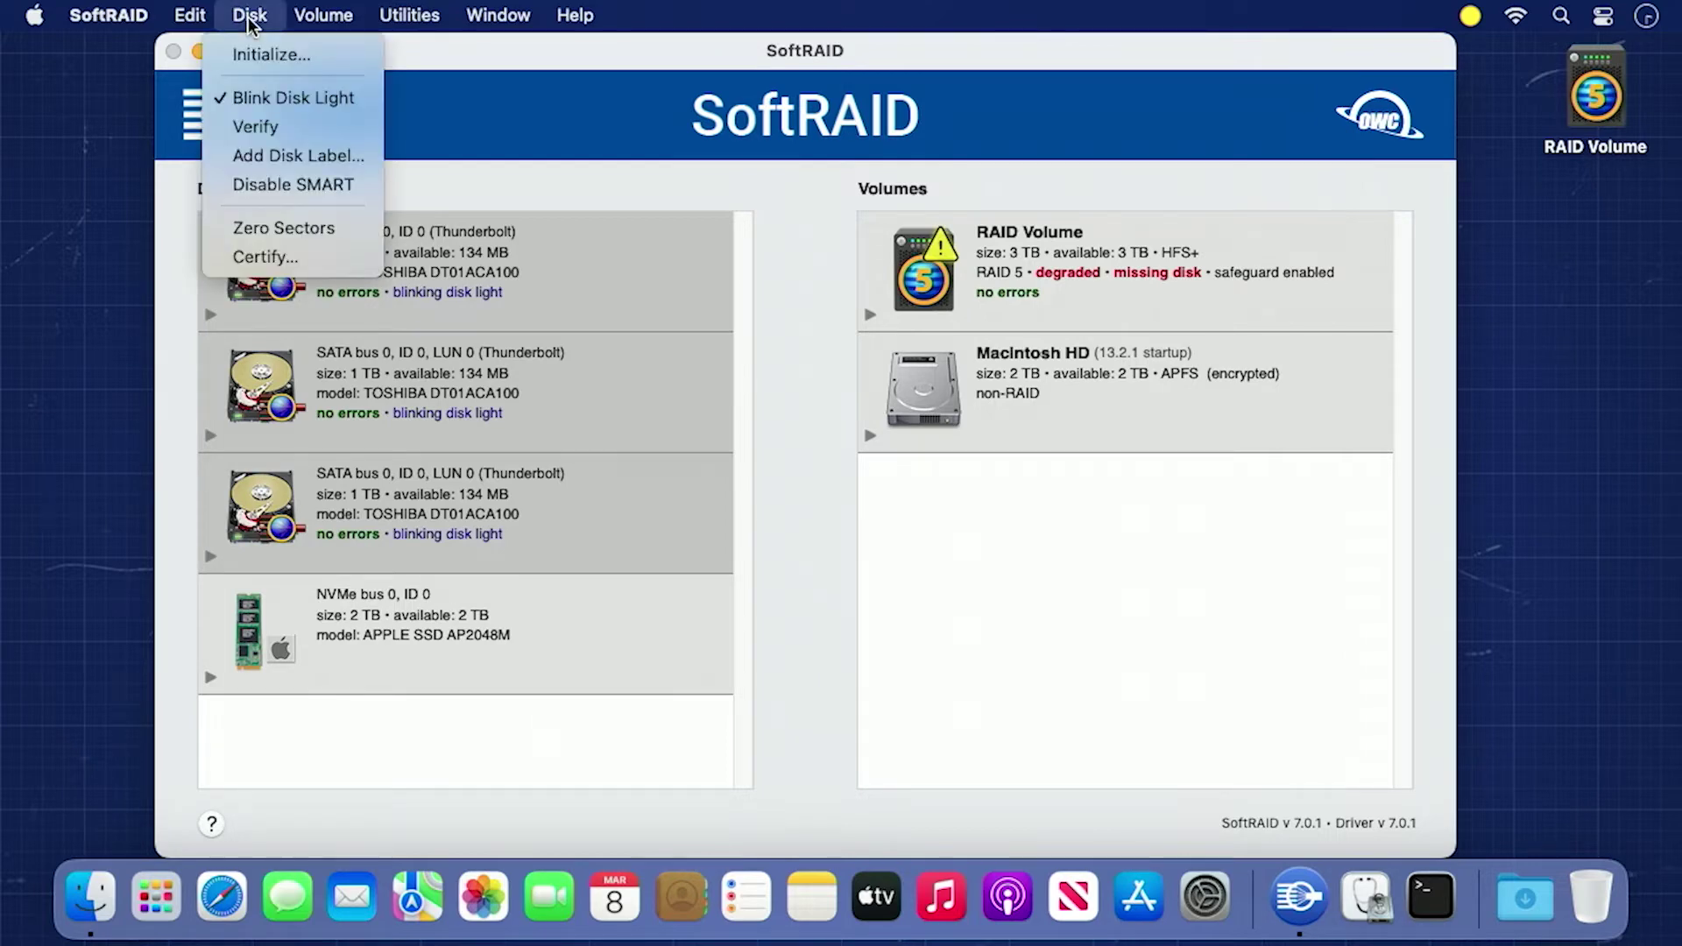
left_click(266, 98)
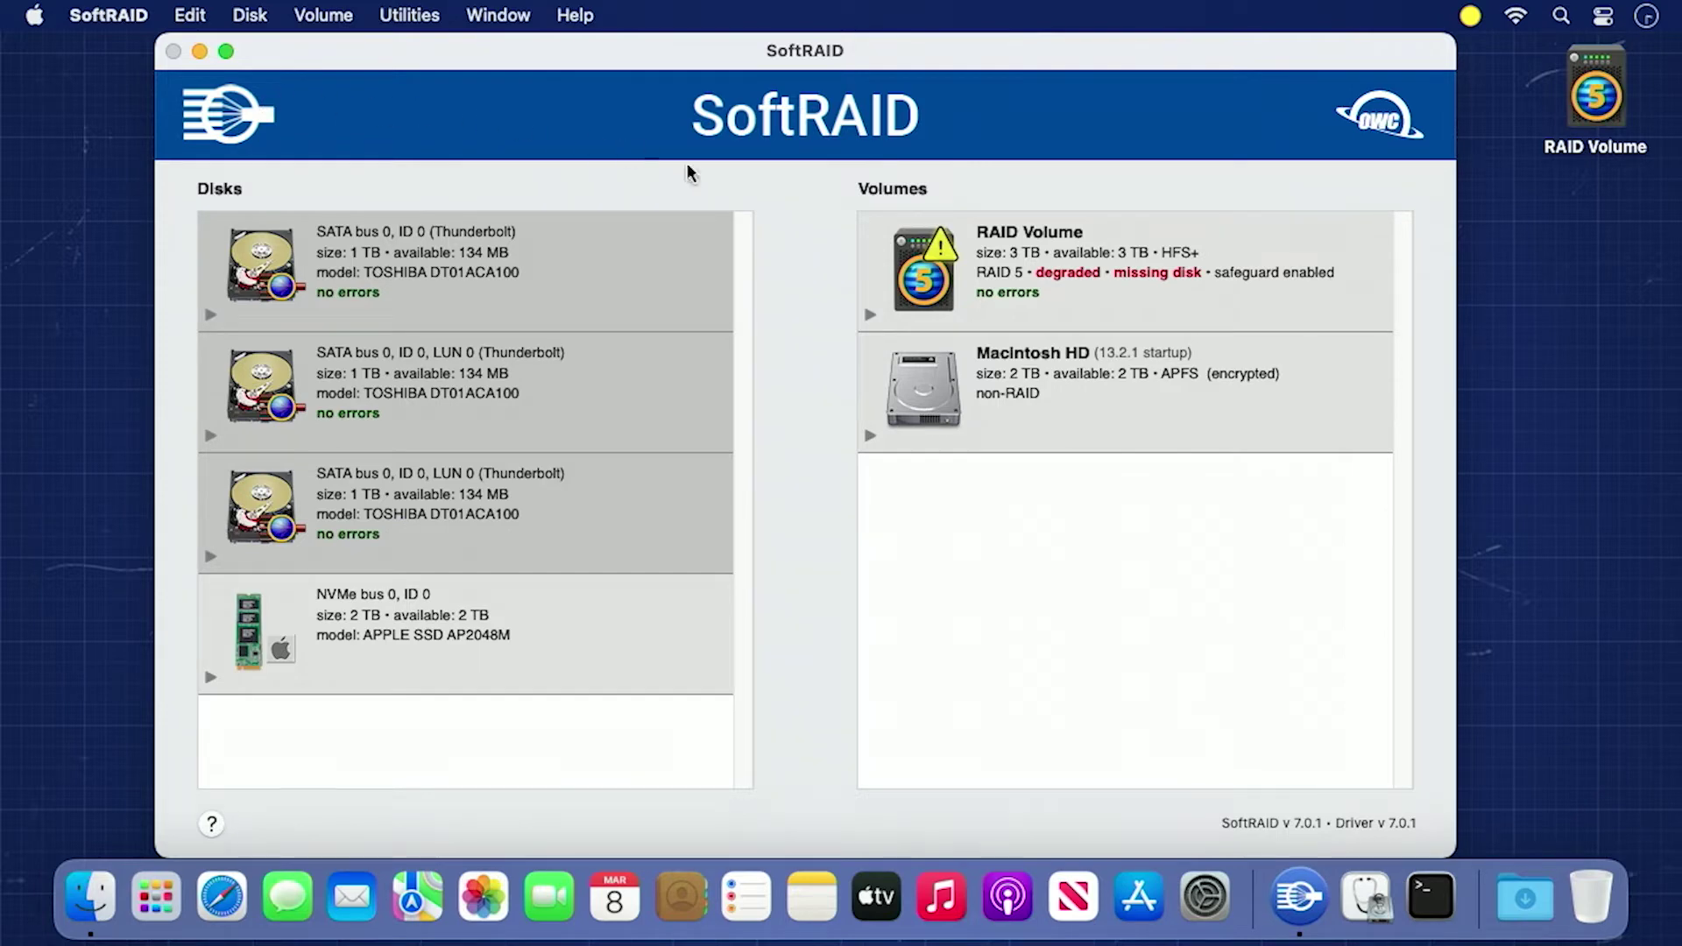
left_click(924, 287)
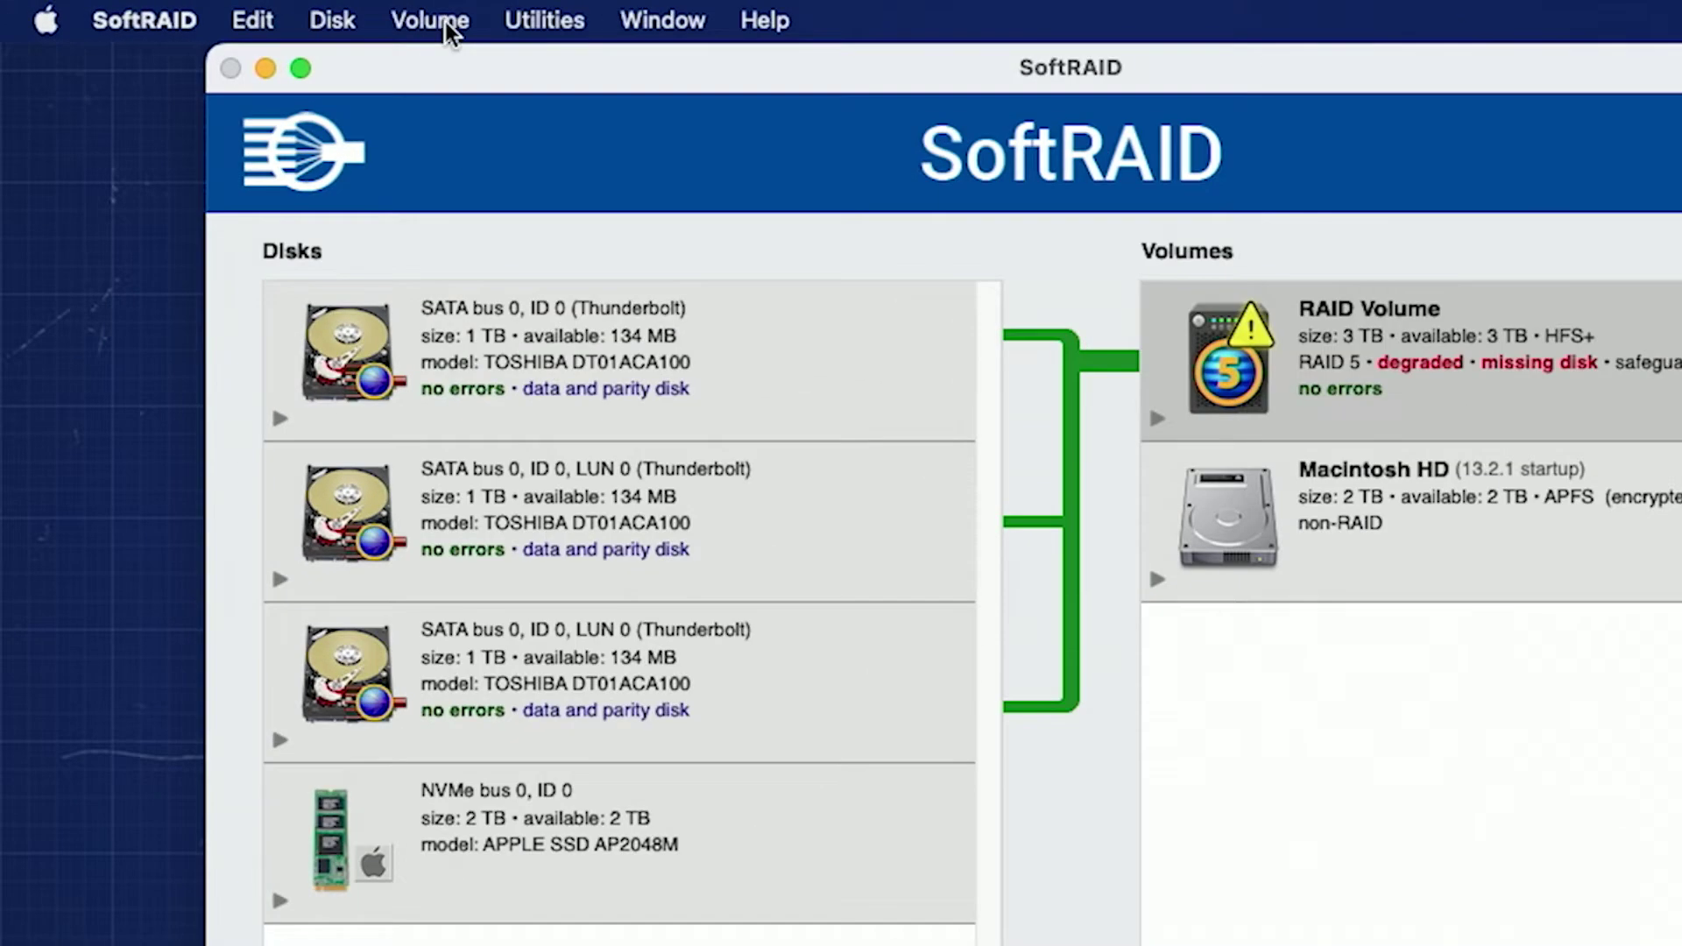
Step: Use Volume > Remove Missing Disk on RAID Volume, authorizing with the administrator password
left_click(335, 16)
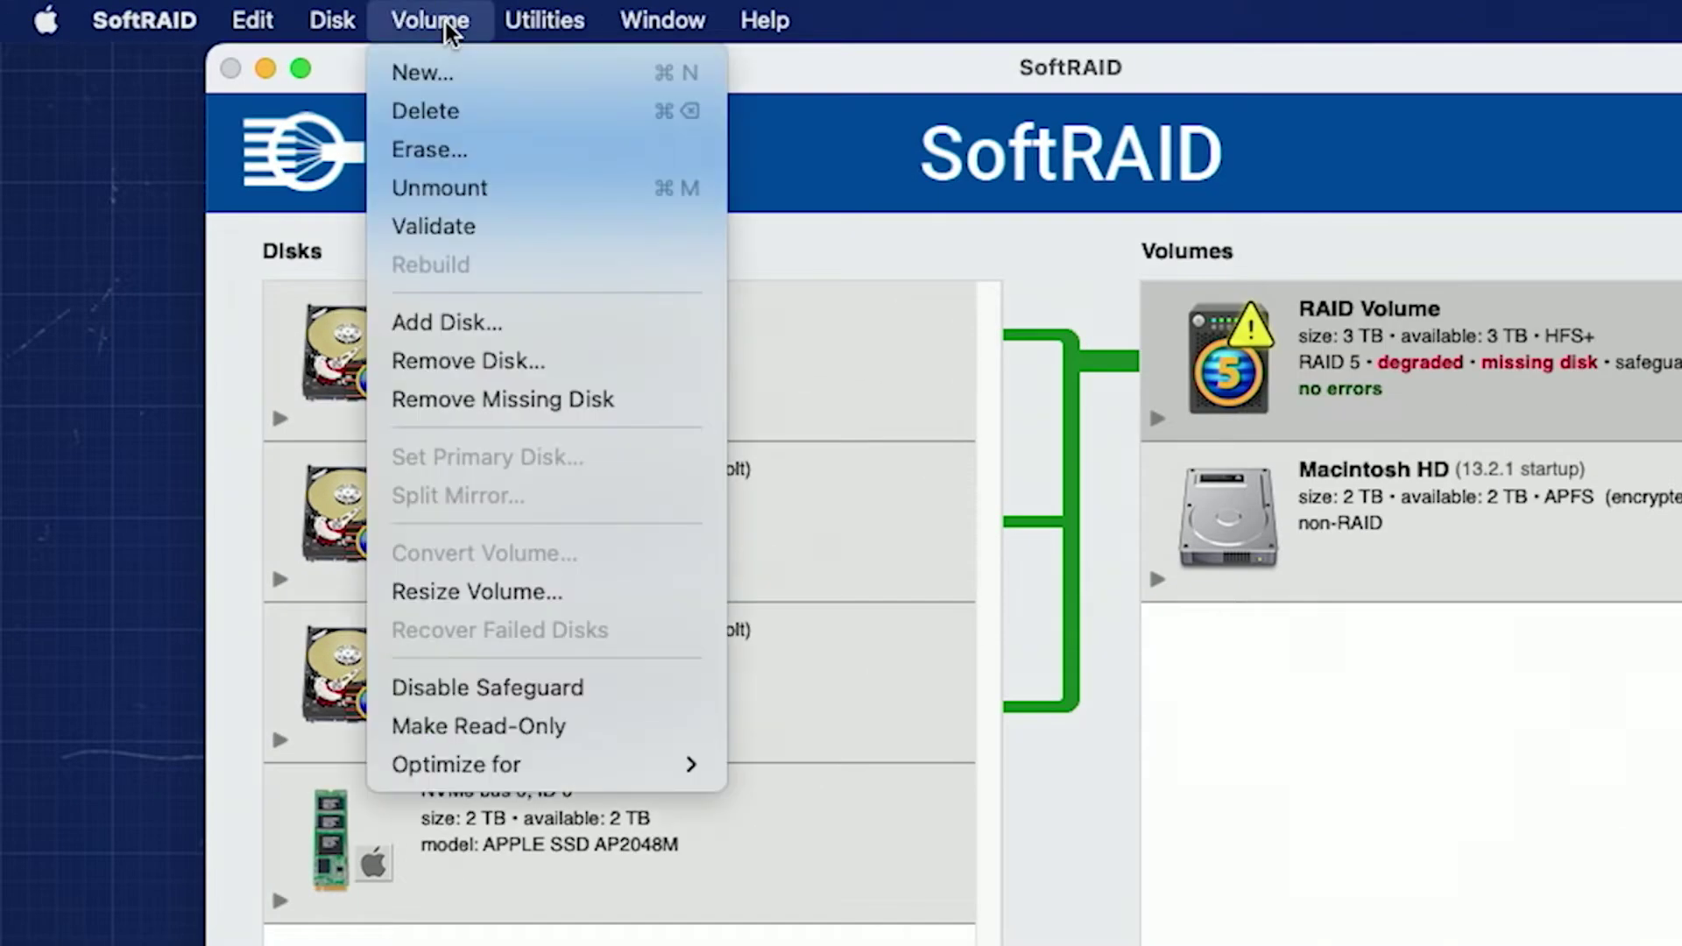
left_click(571, 397)
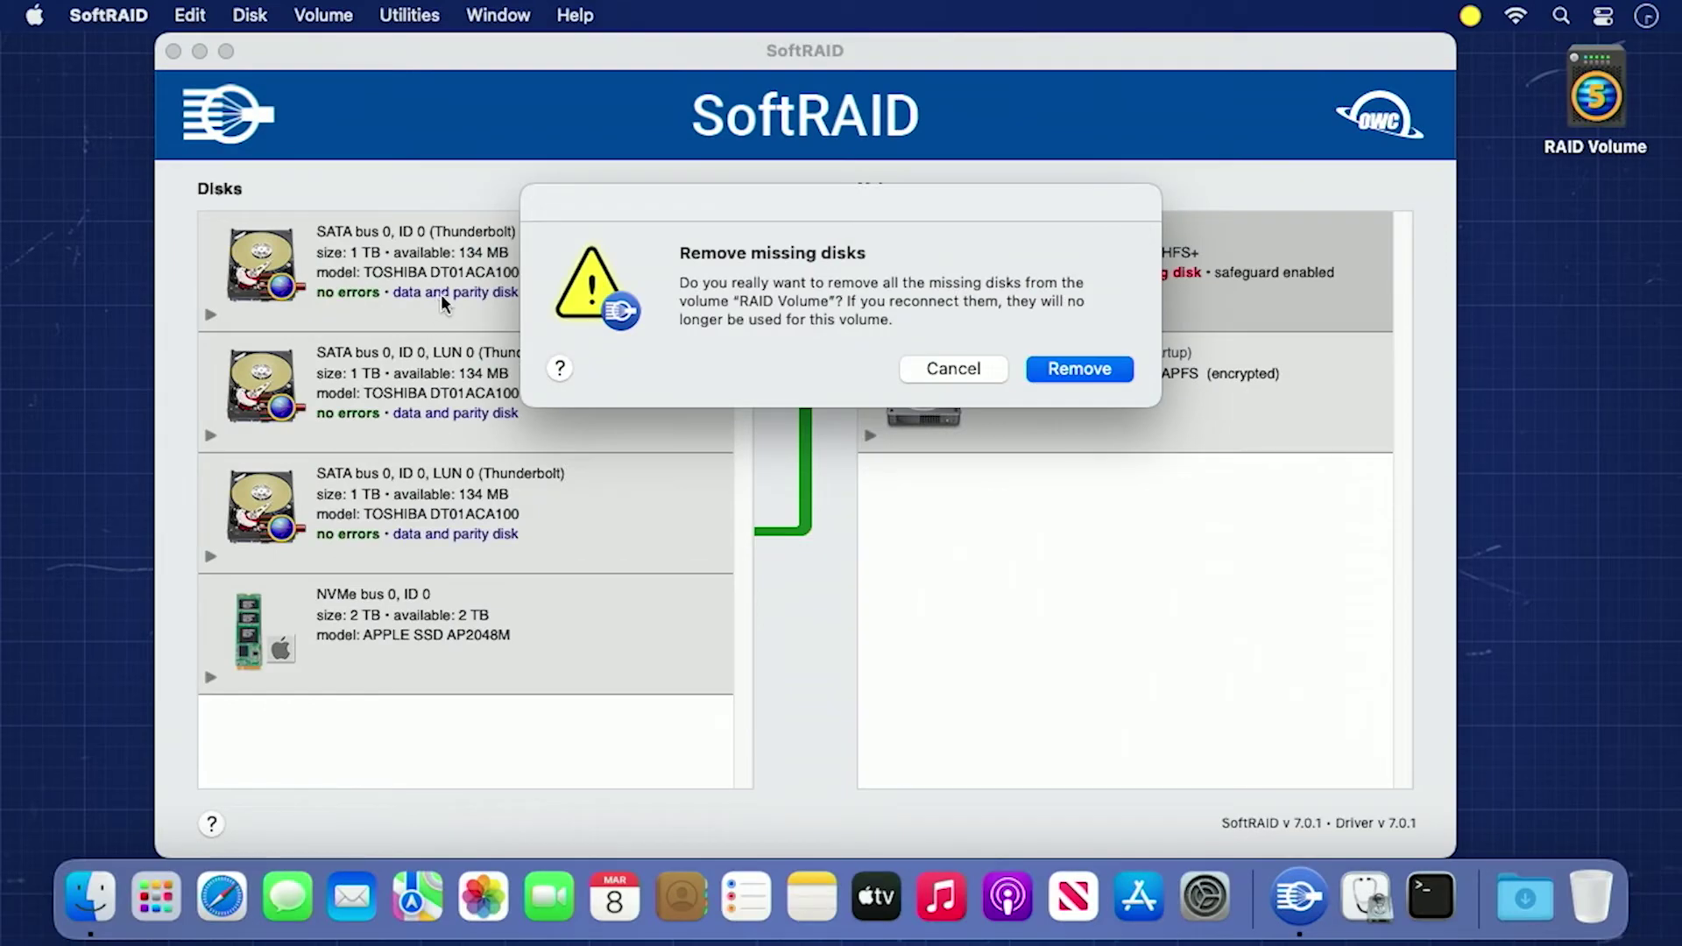
left_click(1044, 367)
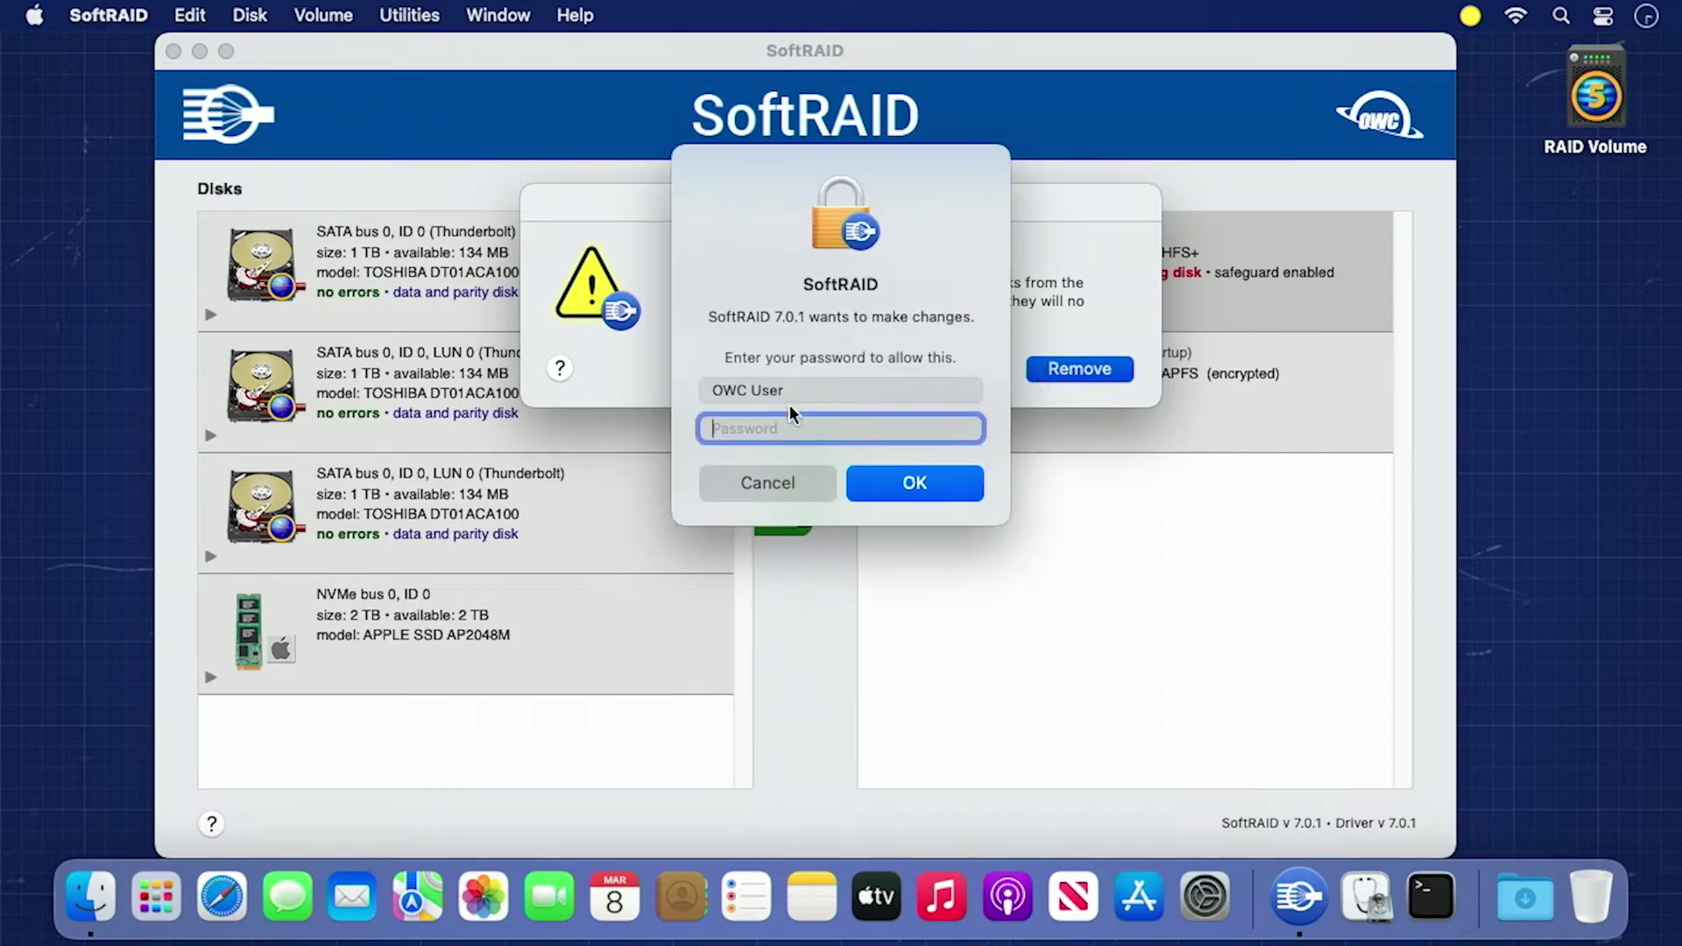
type("•••••••••")
left_click(867, 483)
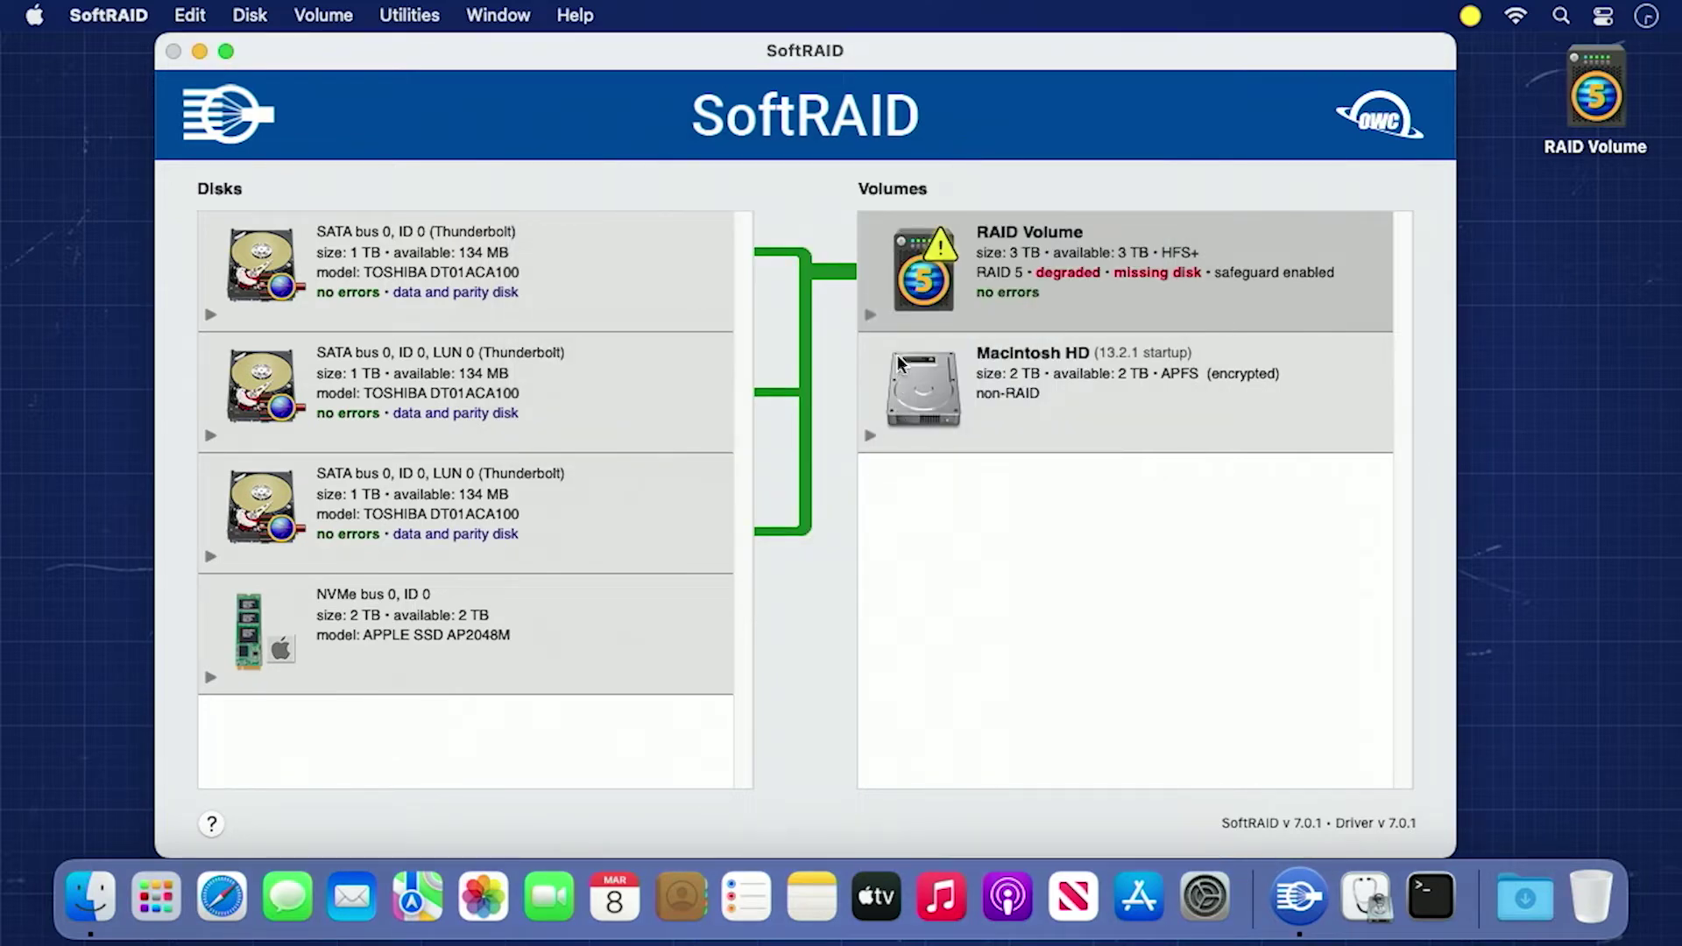
left_click(333, 16)
Step: Unmount RAID Volume from the Volume menu
left_click(358, 140)
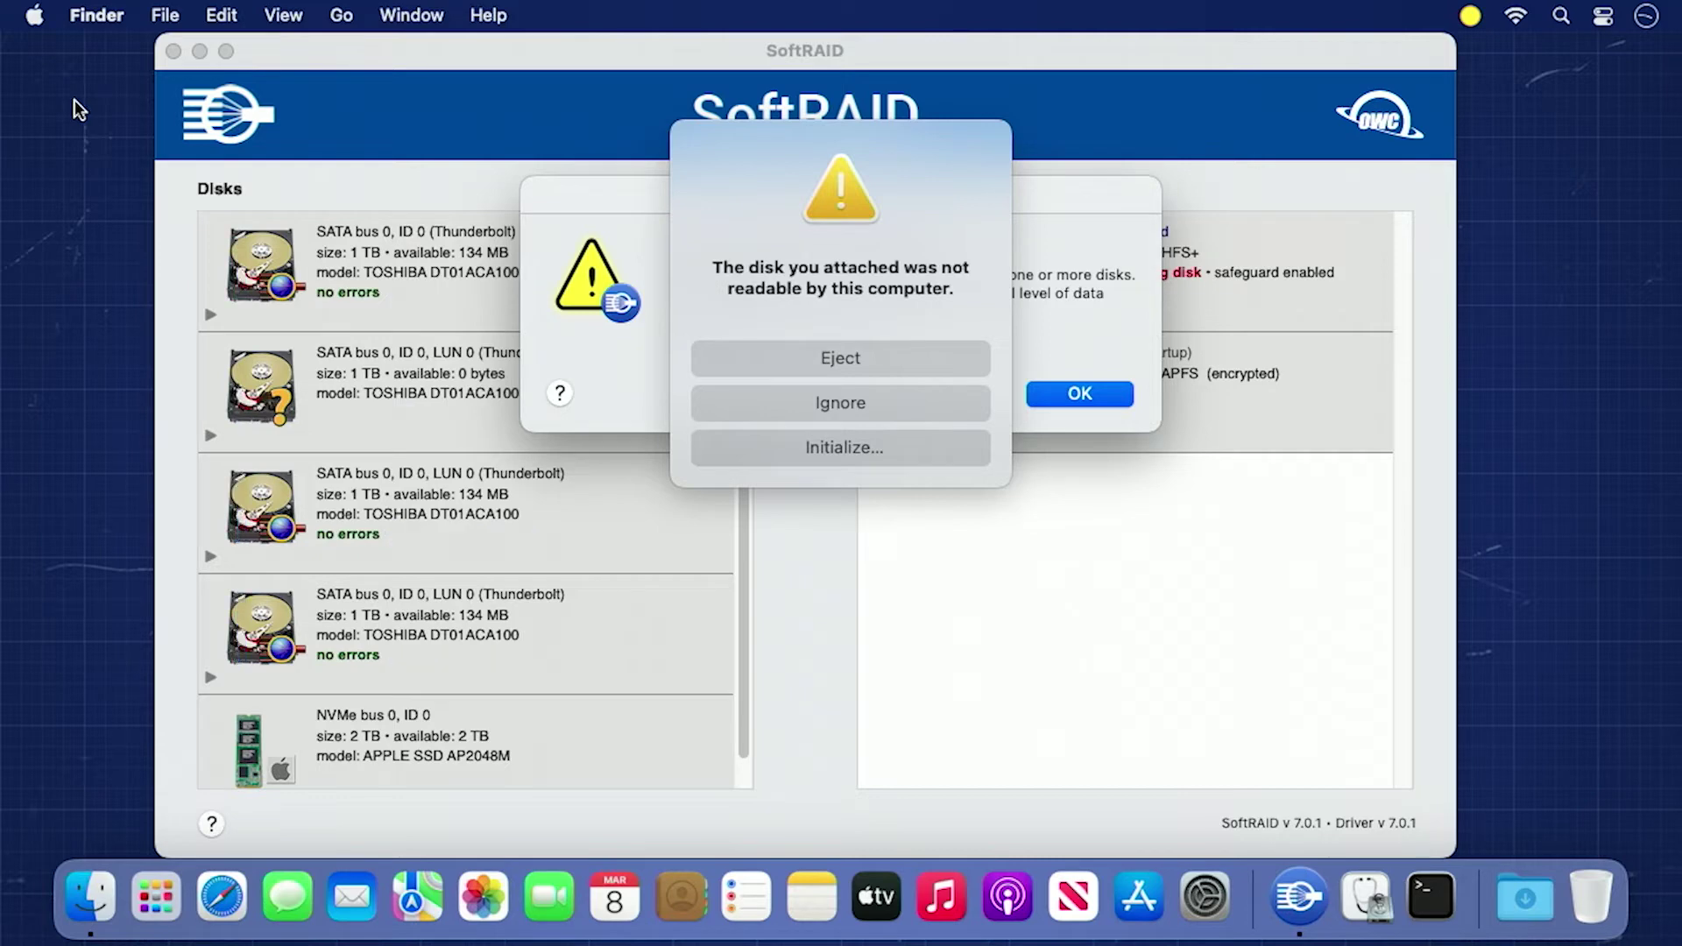
Step: Ignore the unreadable-disk alert and acknowledge the Volume Missing Disks alert
left_click(776, 401)
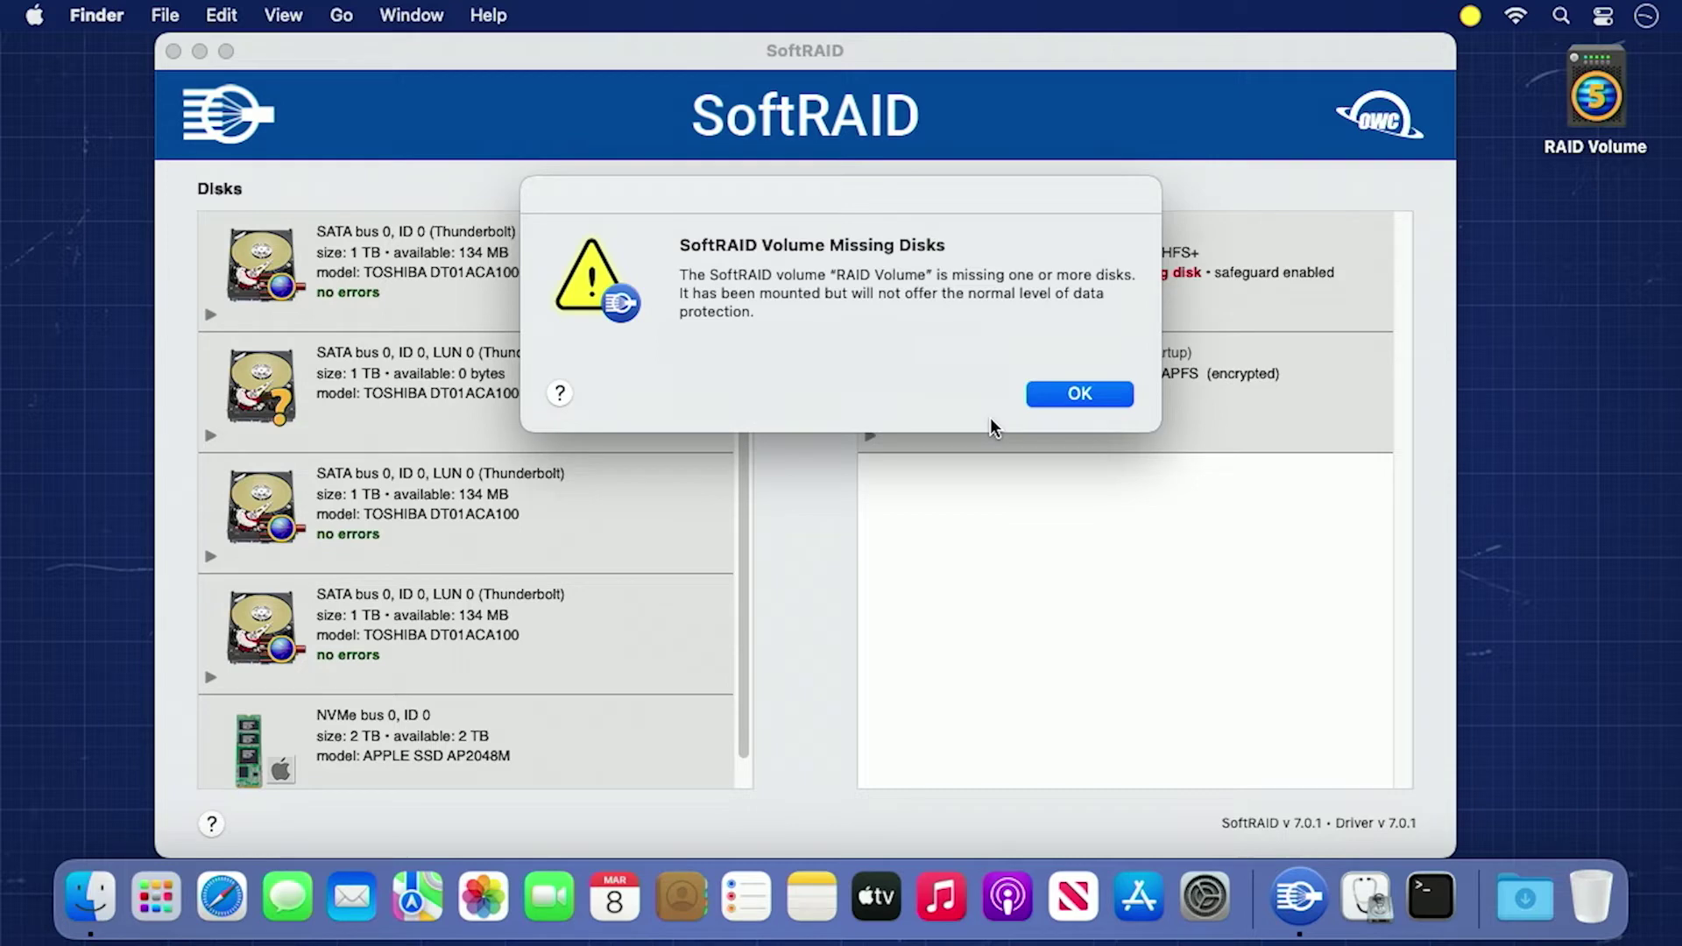
left_click(1090, 398)
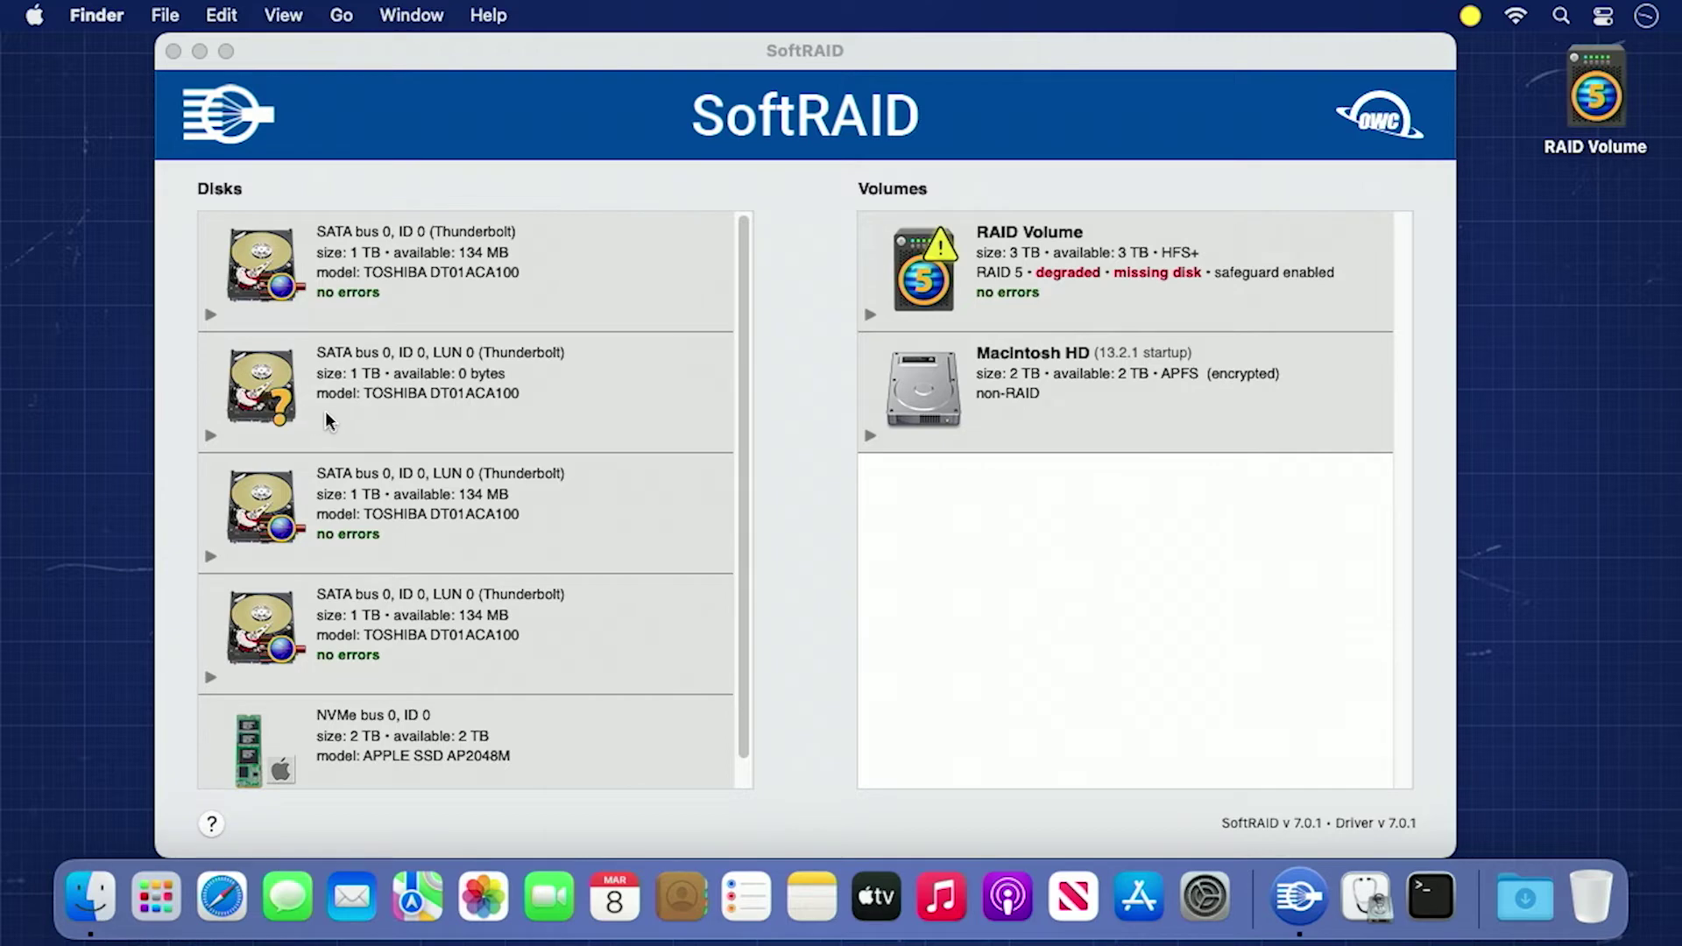
left_click(320, 413)
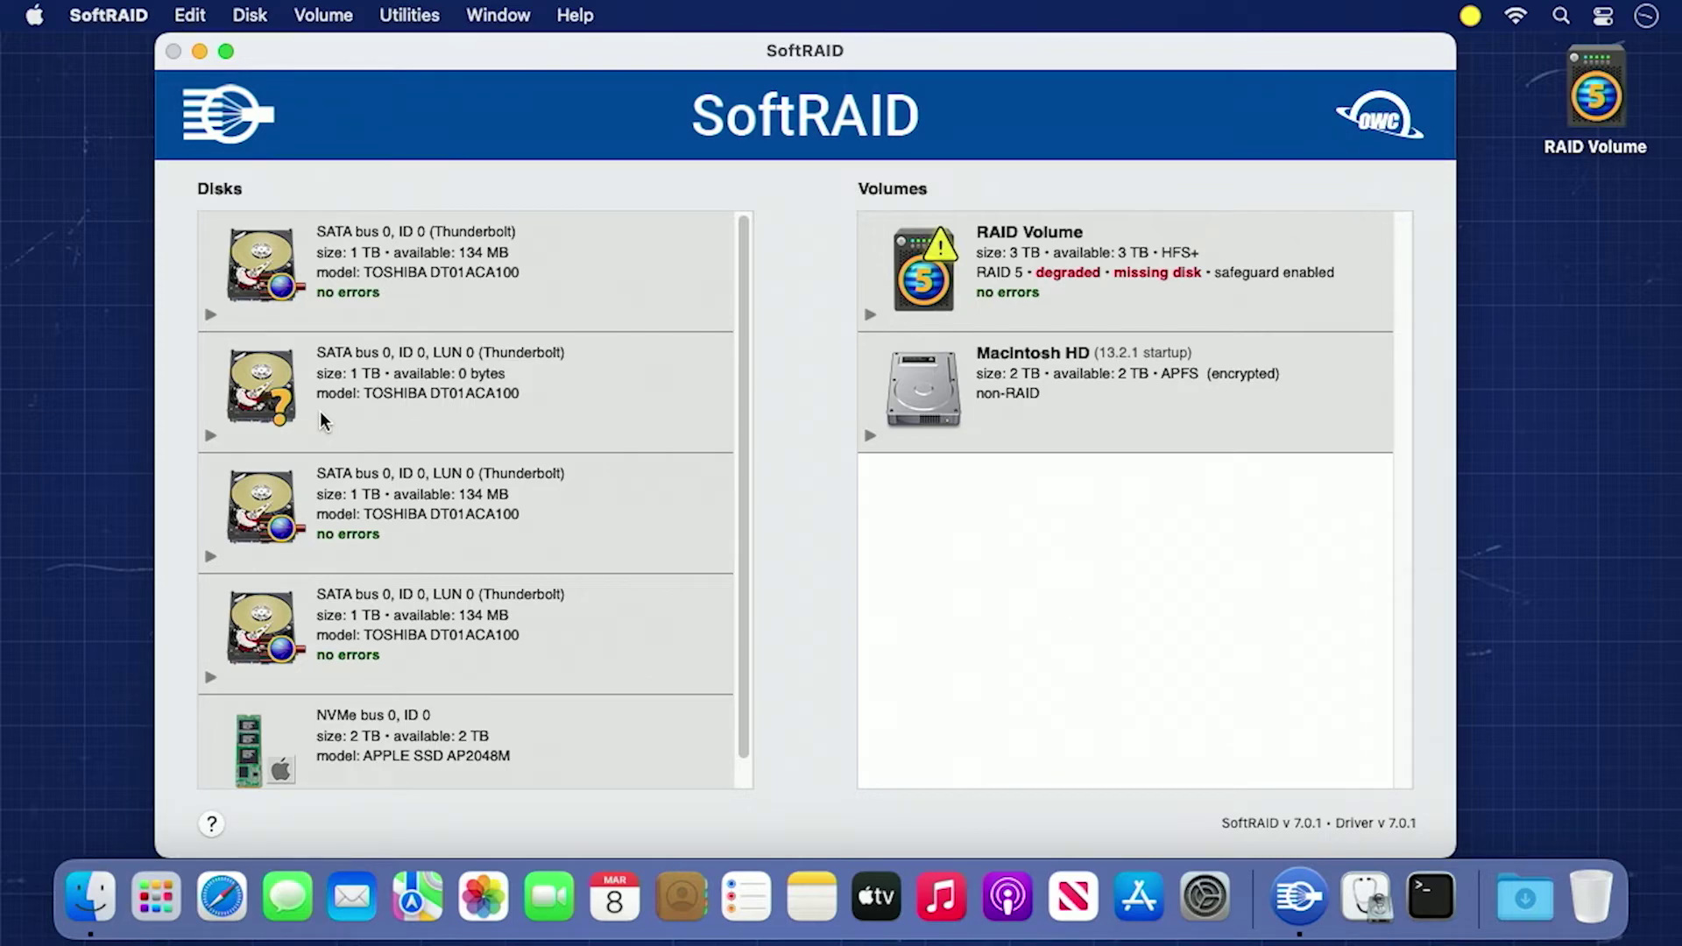
Step: Certify the new 1 TB replacement disk, confirming the overwrite warning
left_click(320, 413)
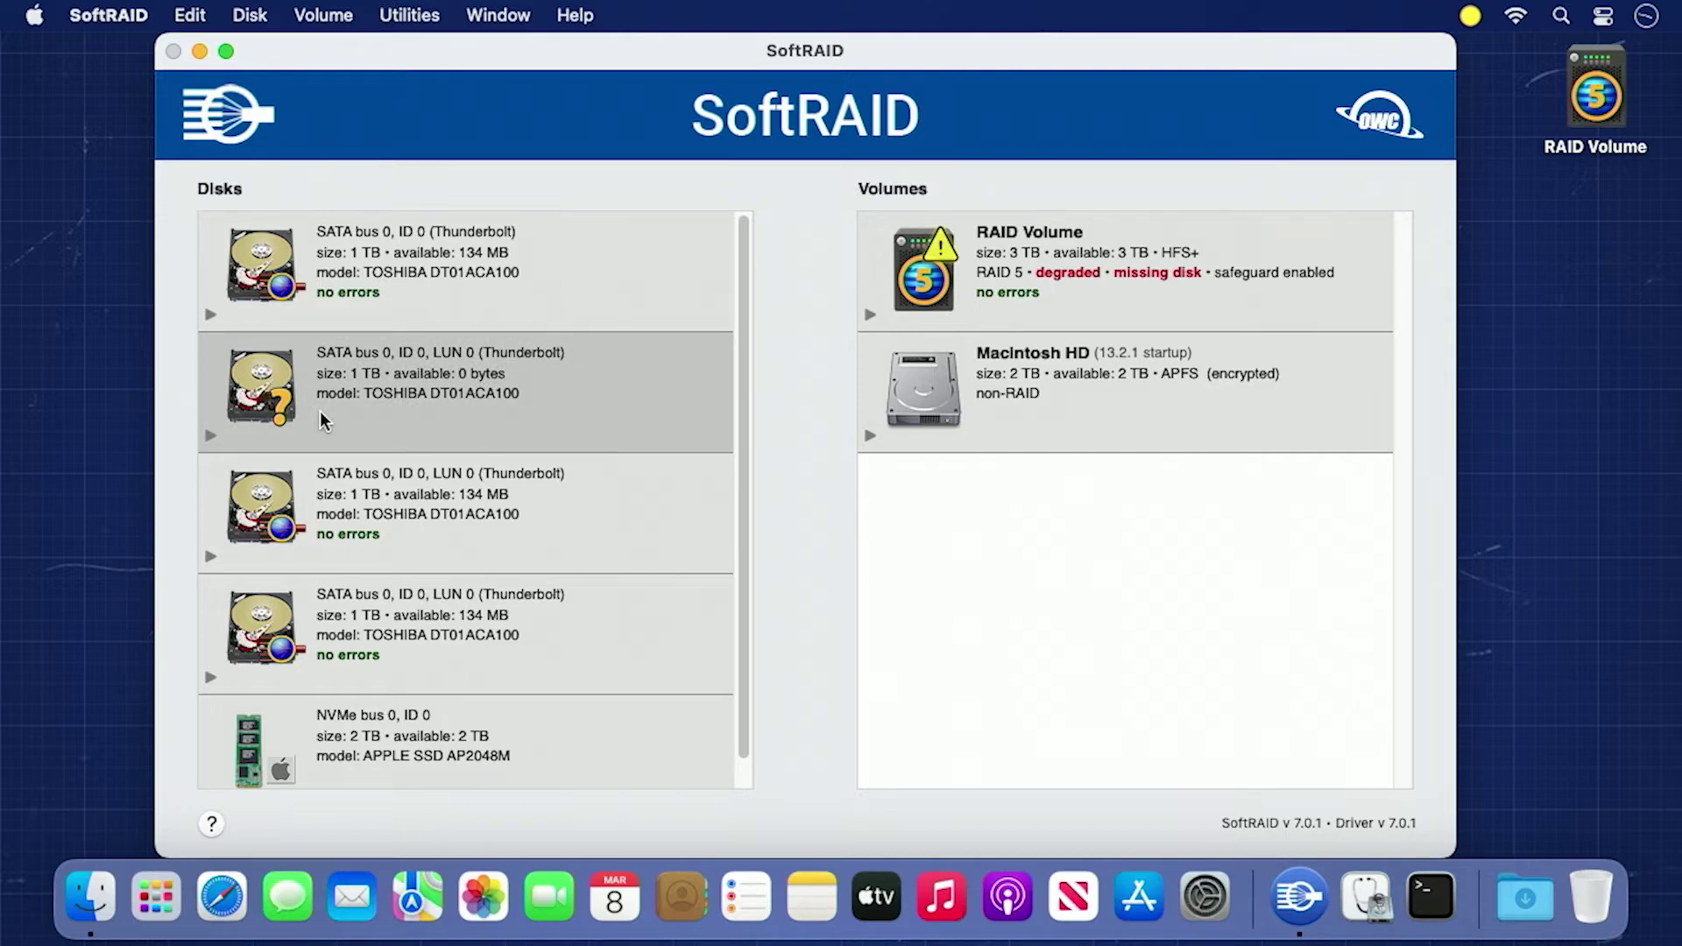
left_click(250, 15)
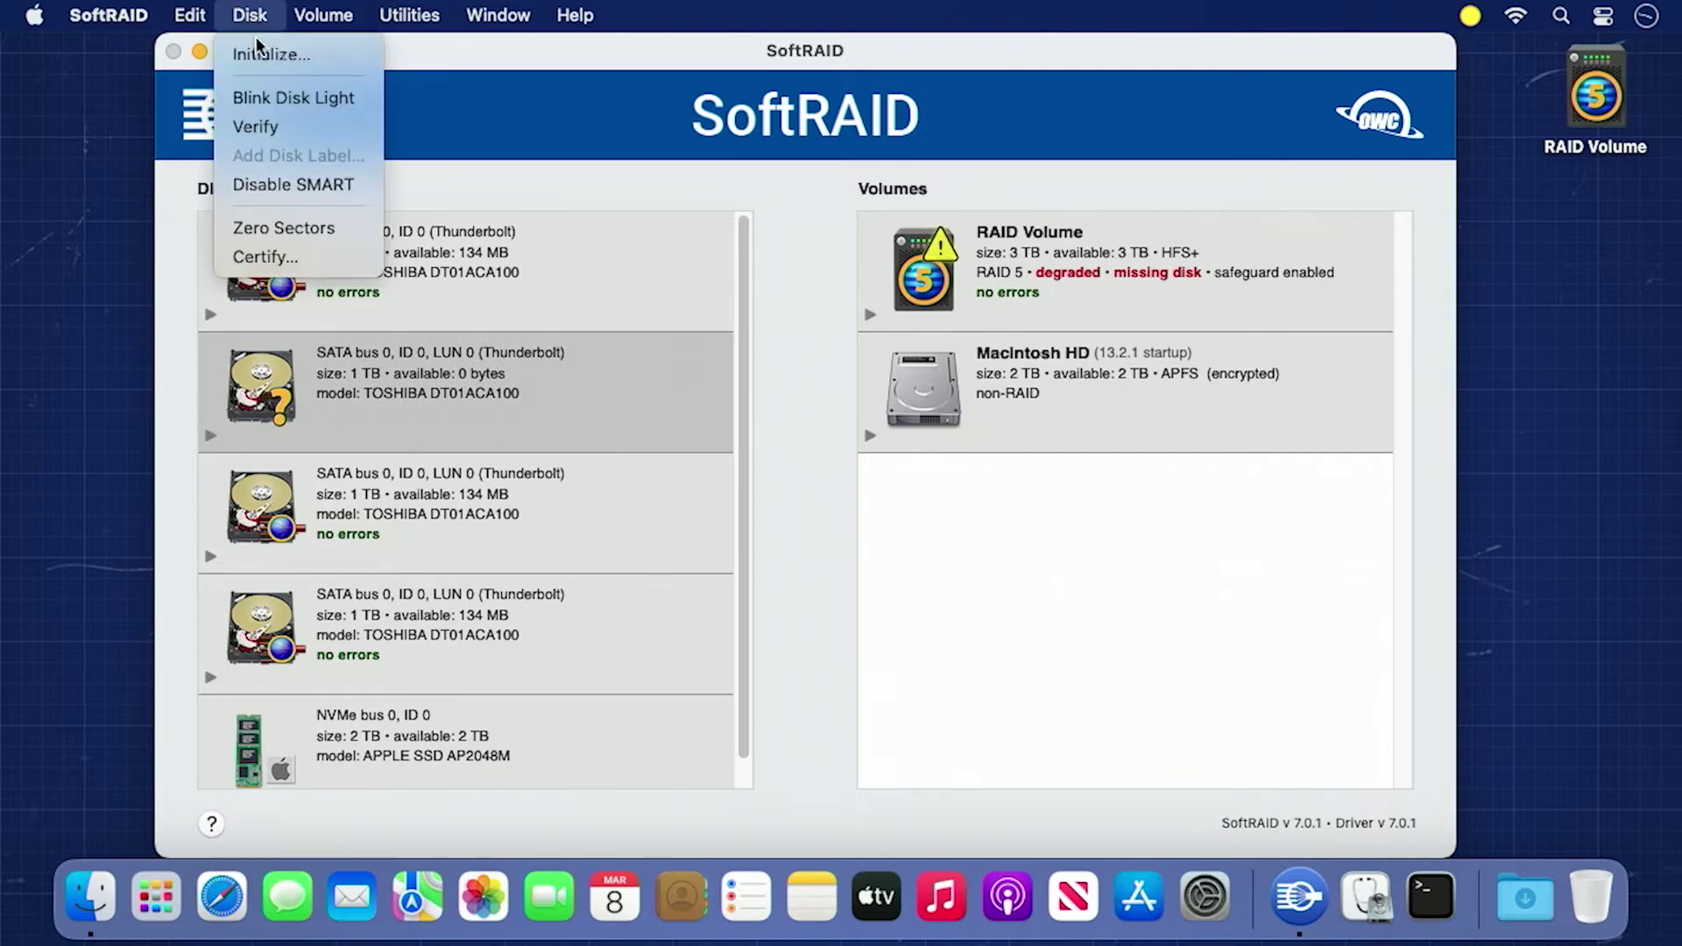
left_click(264, 256)
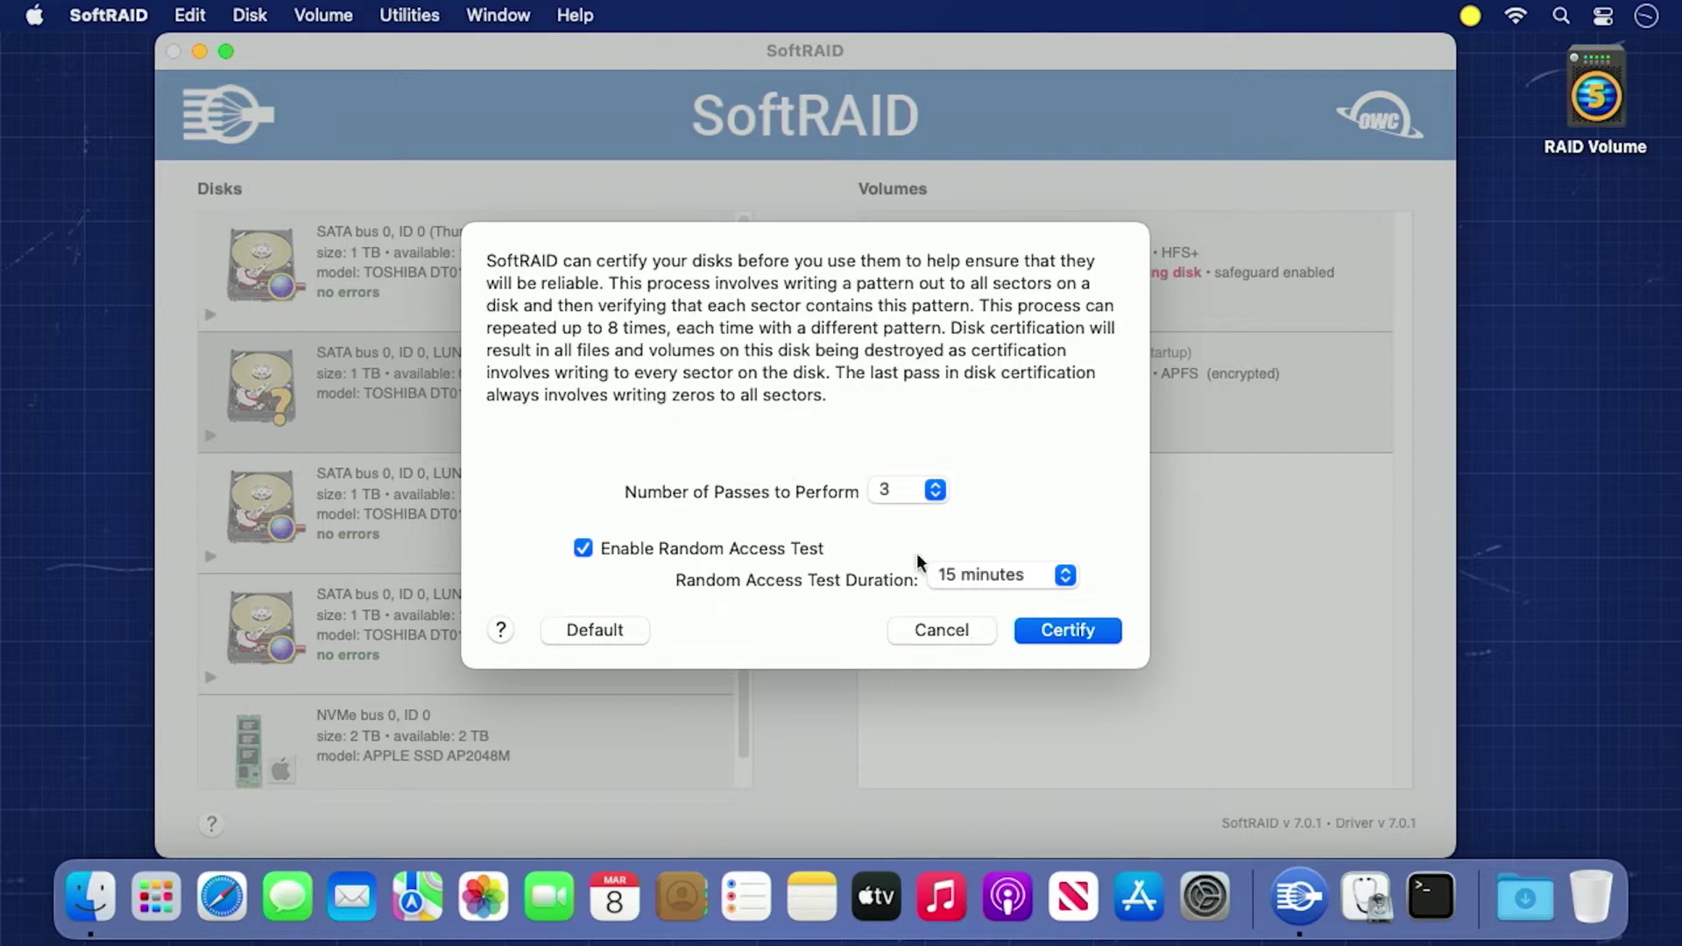
left_click(1039, 628)
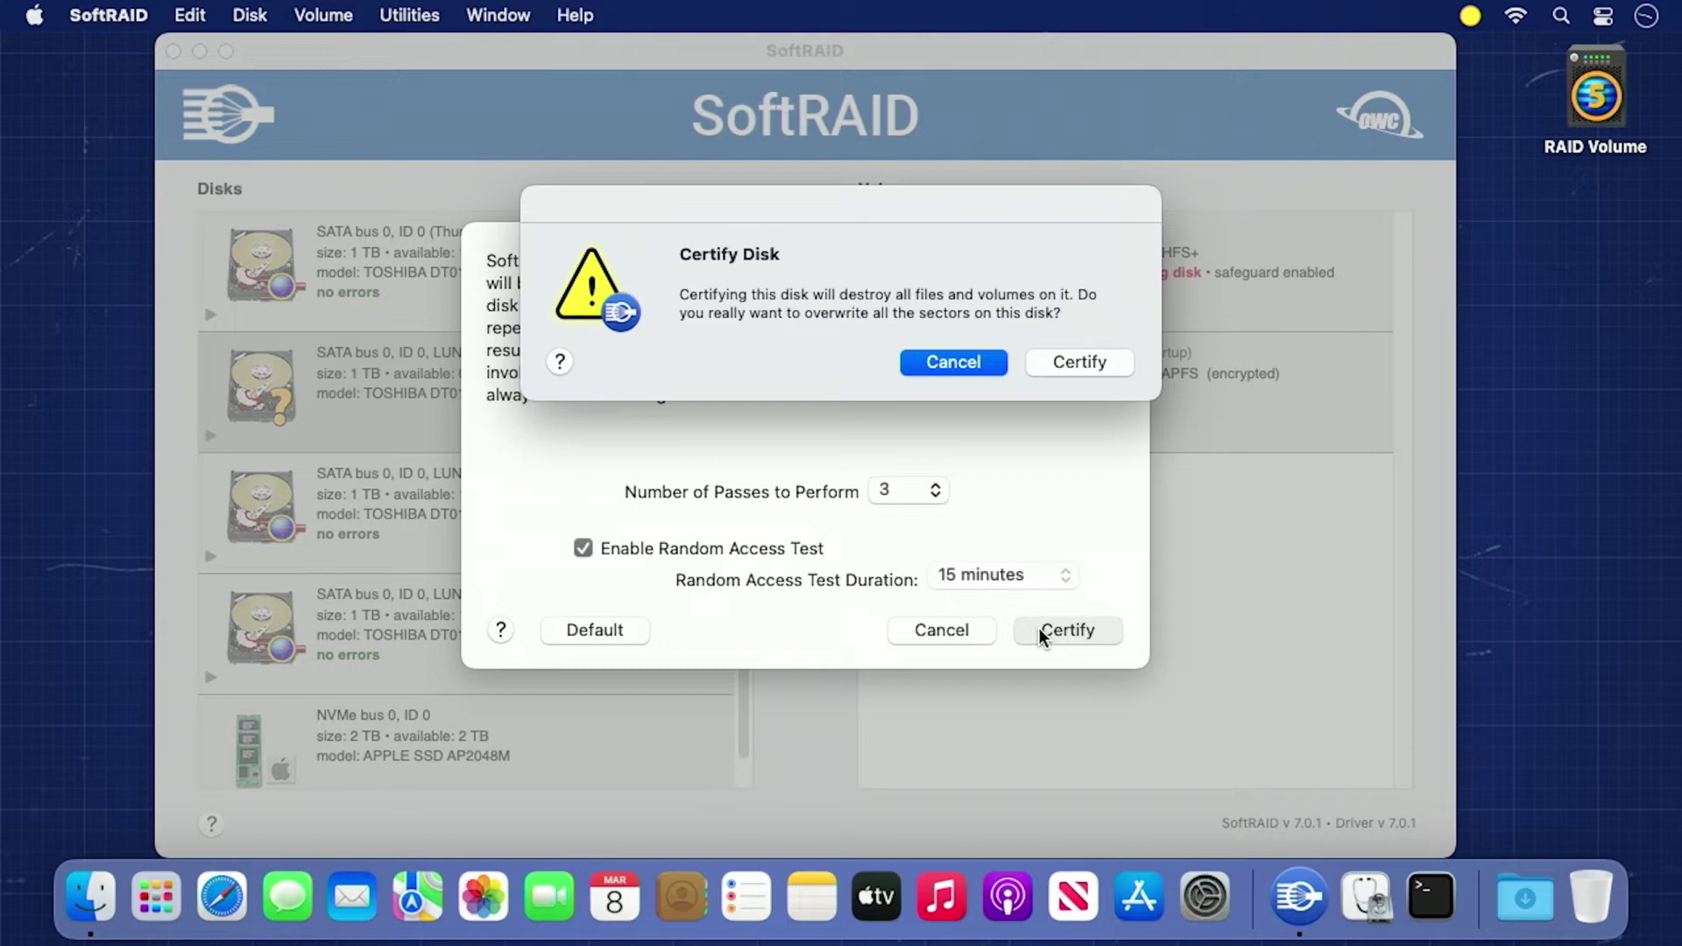
left_click(1060, 364)
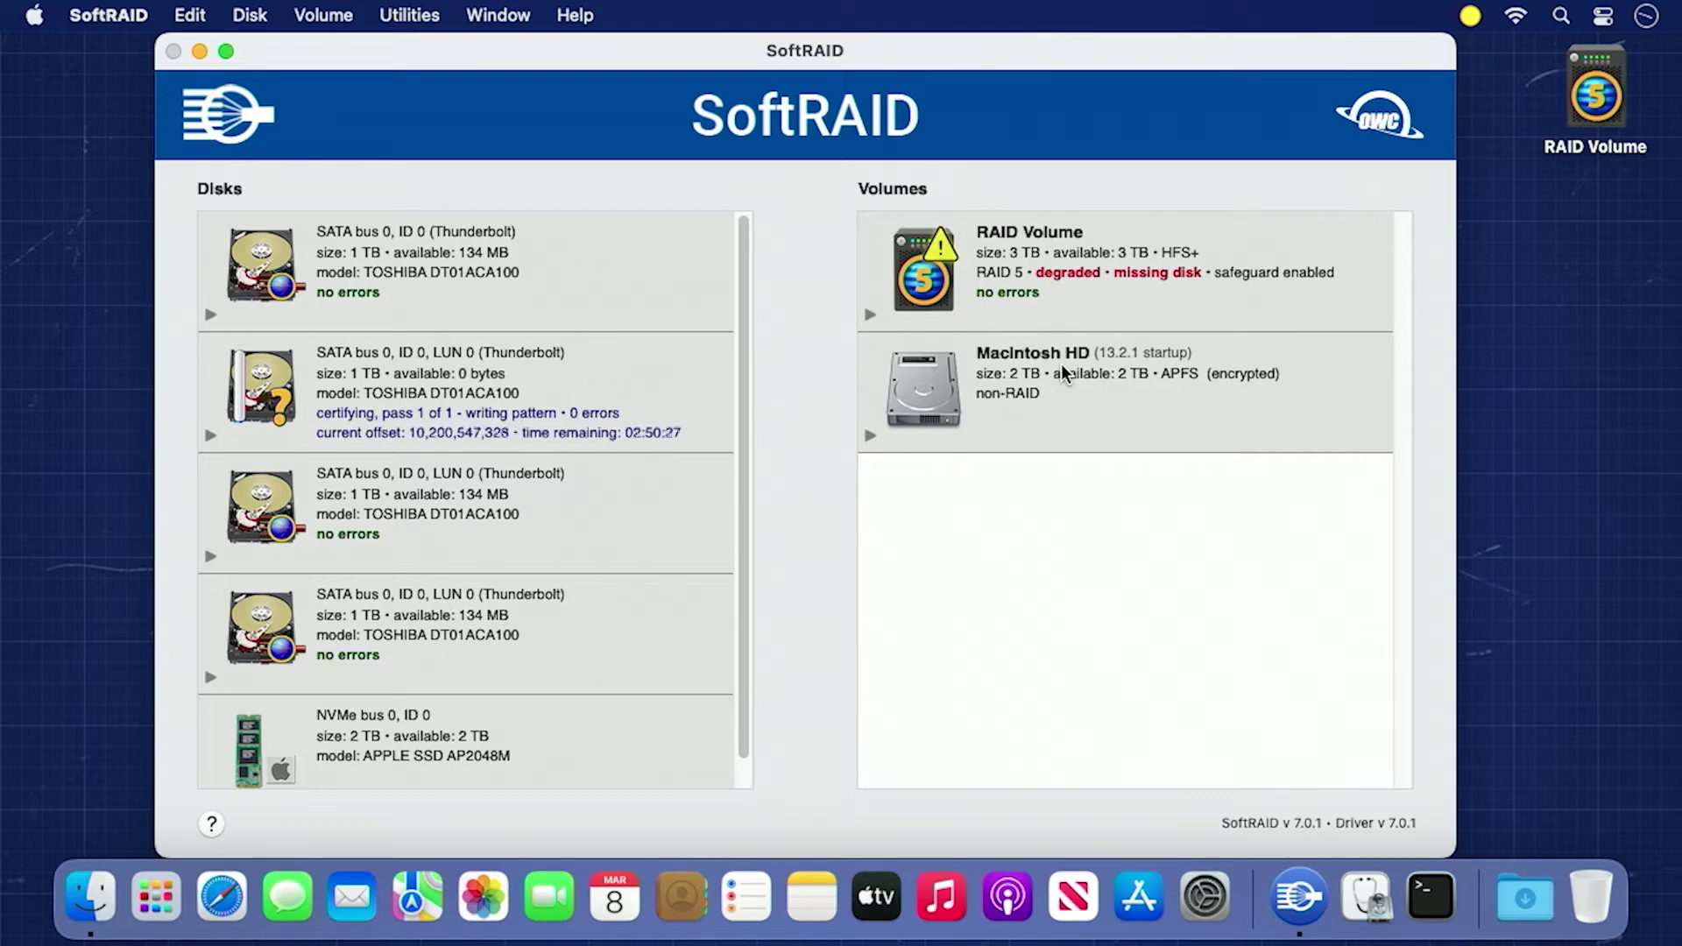
left_click(576, 382)
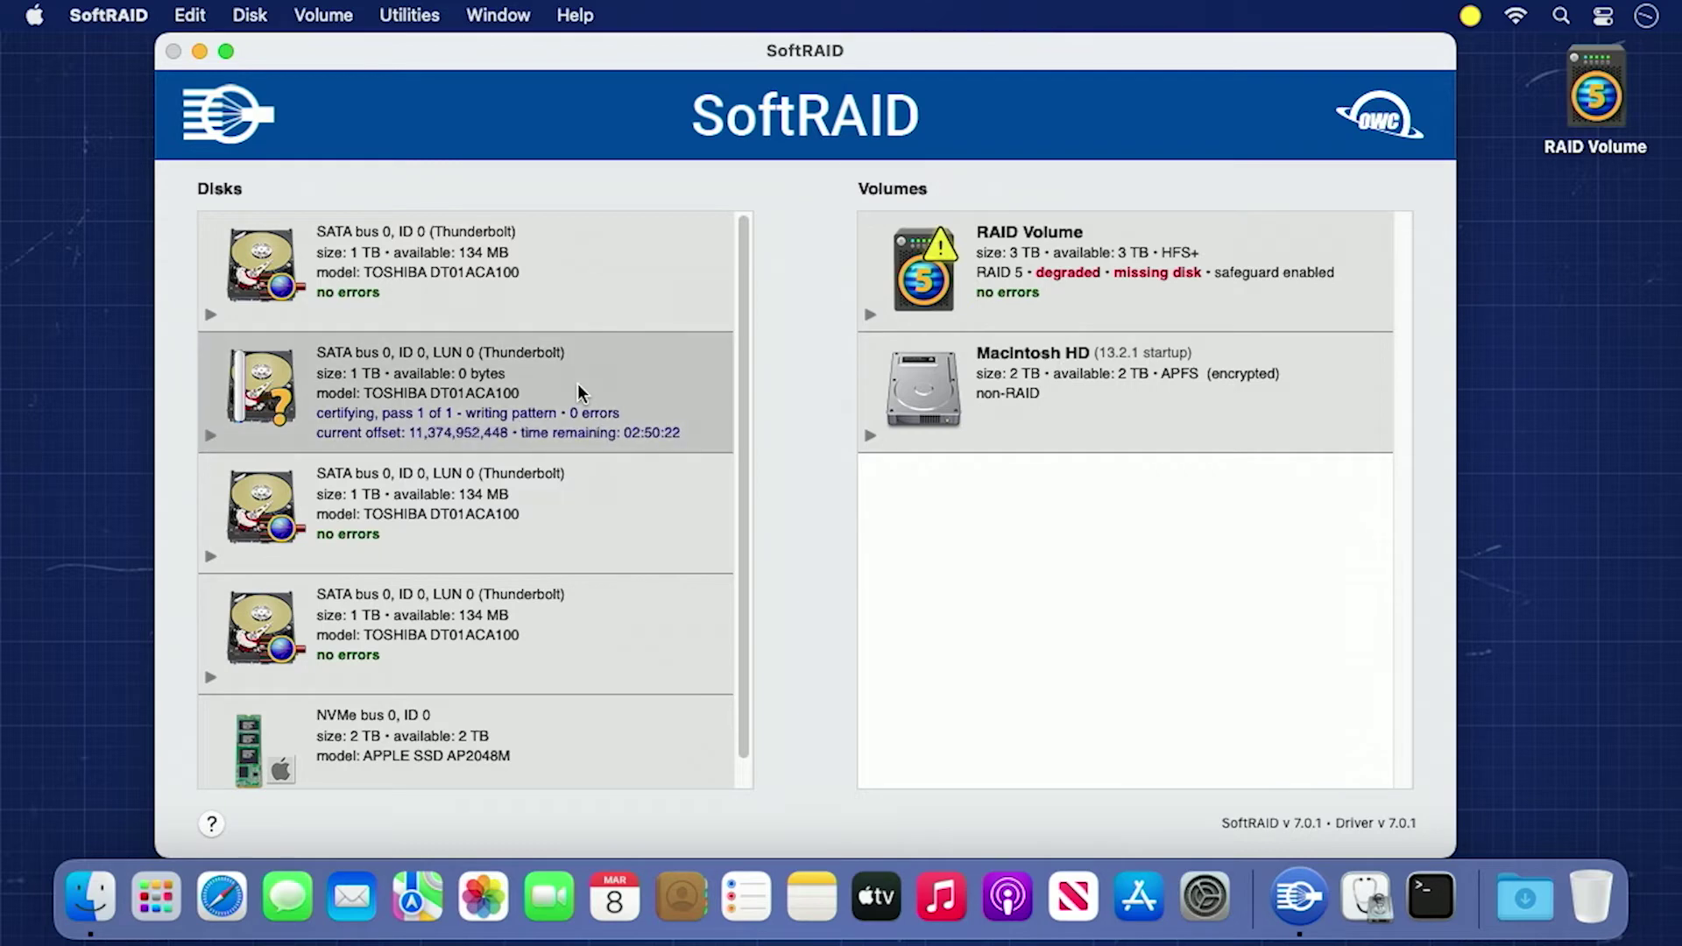
Step: Cancel the running certification and reopen the Certify options for the replacement disk
right_click(576, 382)
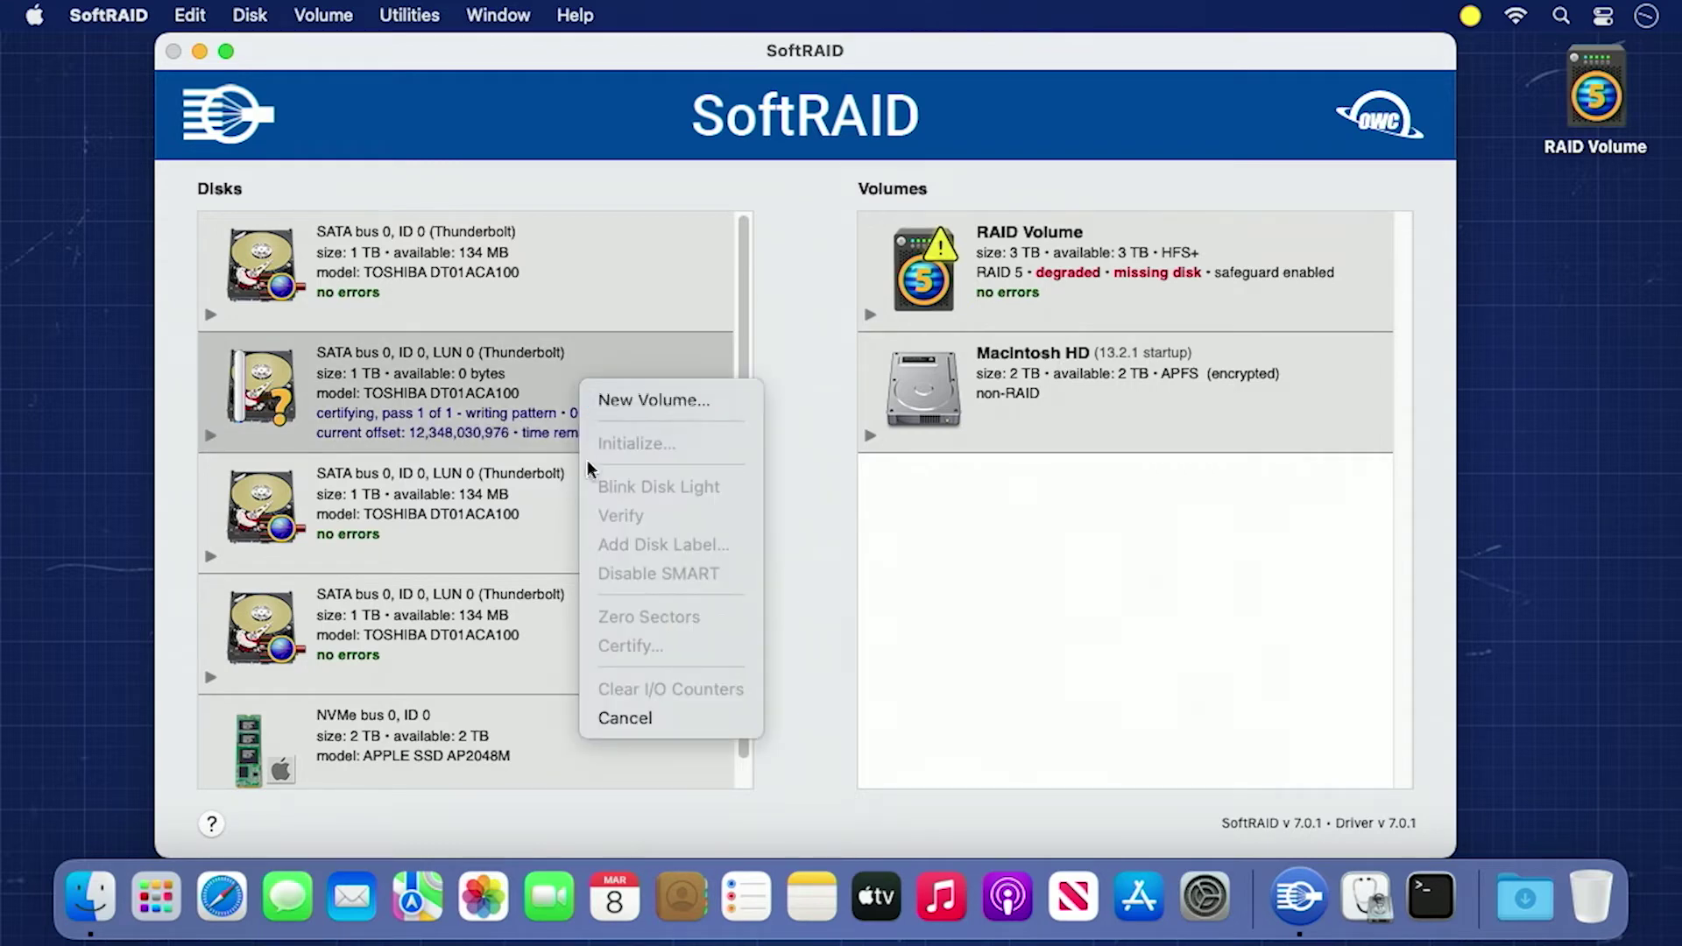
left_click(629, 720)
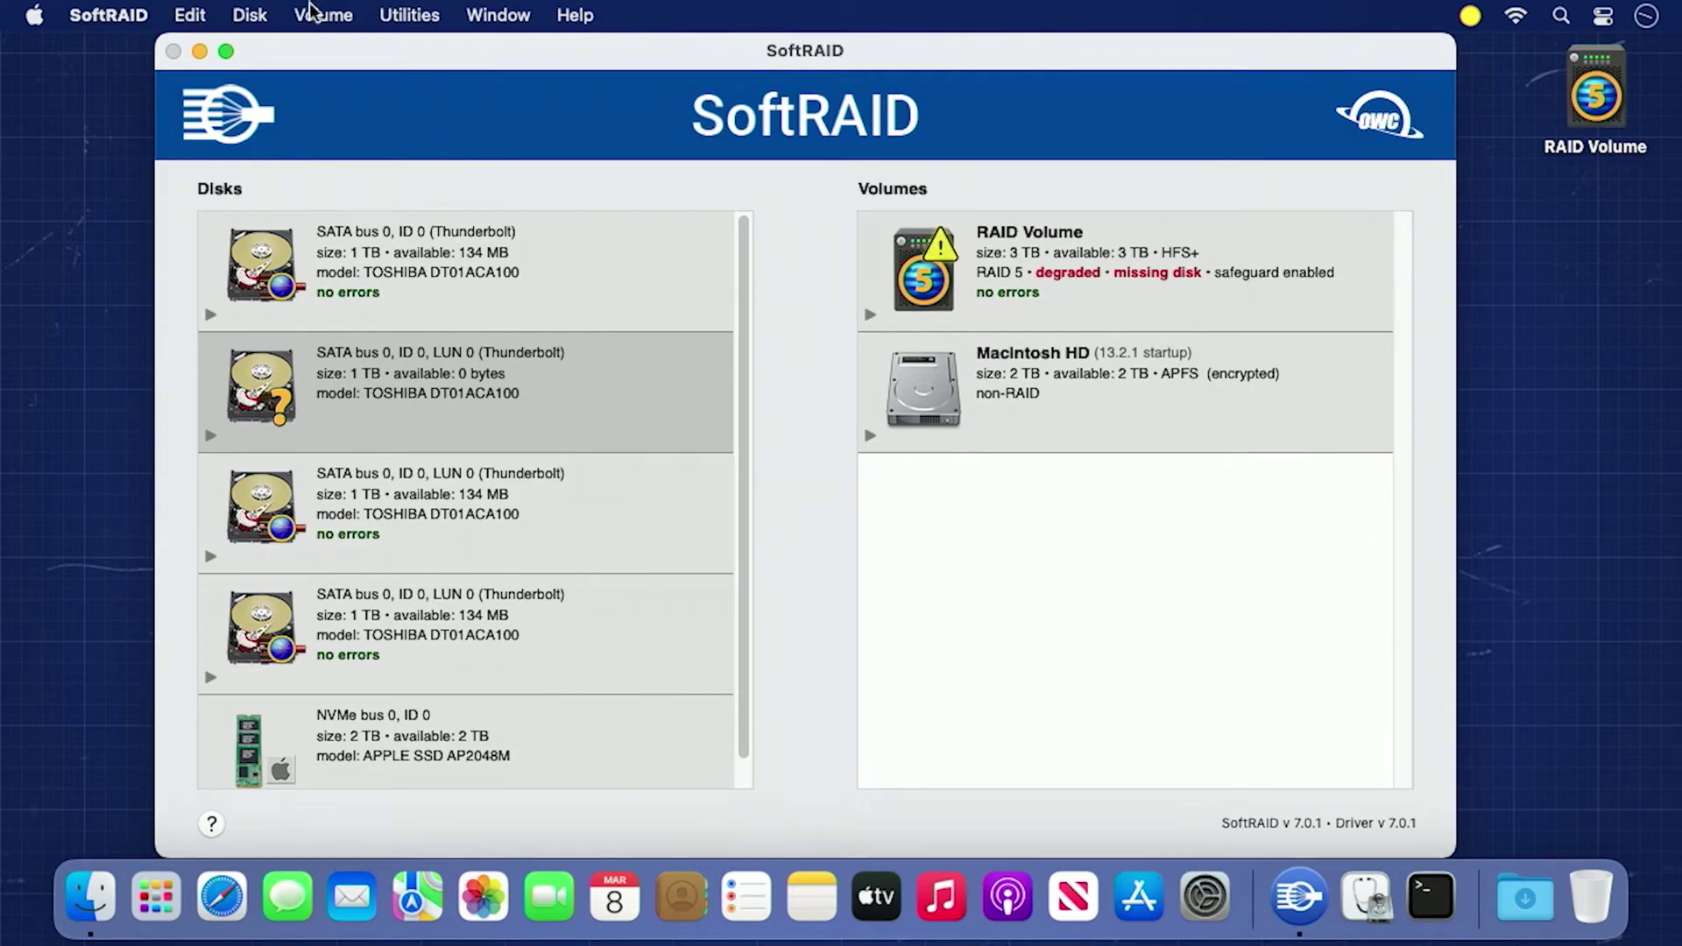
left_click(249, 14)
left_click(282, 255)
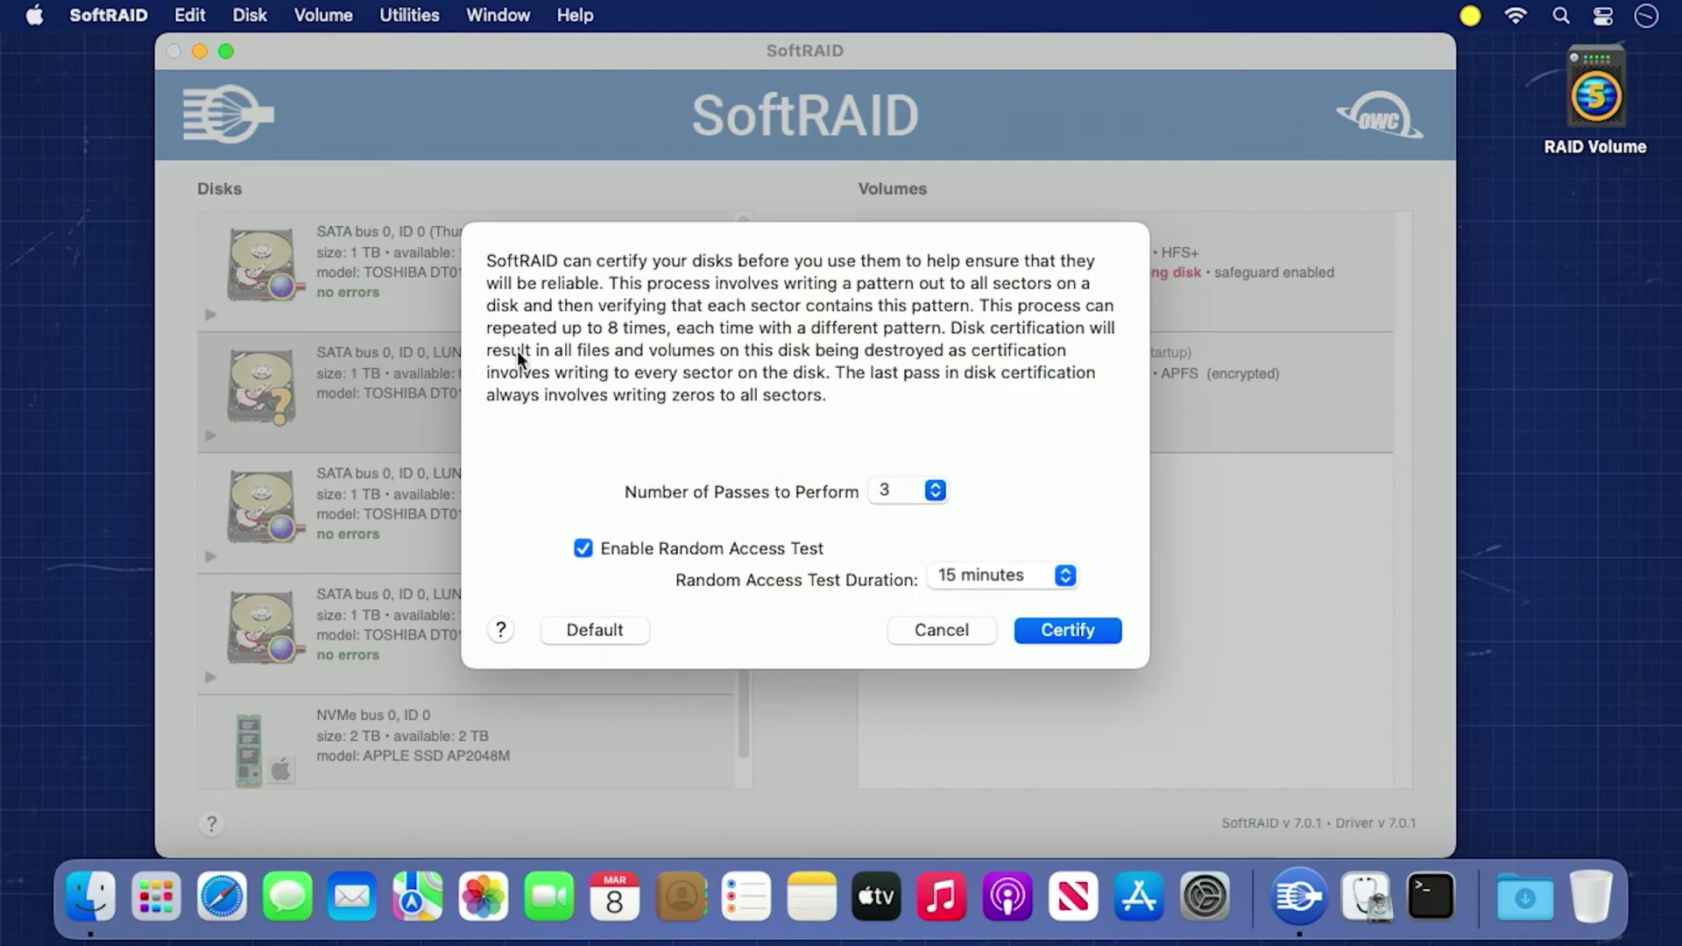
Step: Certify the replacement 1 TB disk with 3 passes, resuming the earlier run, finishing with 0 errors
left_click(1053, 630)
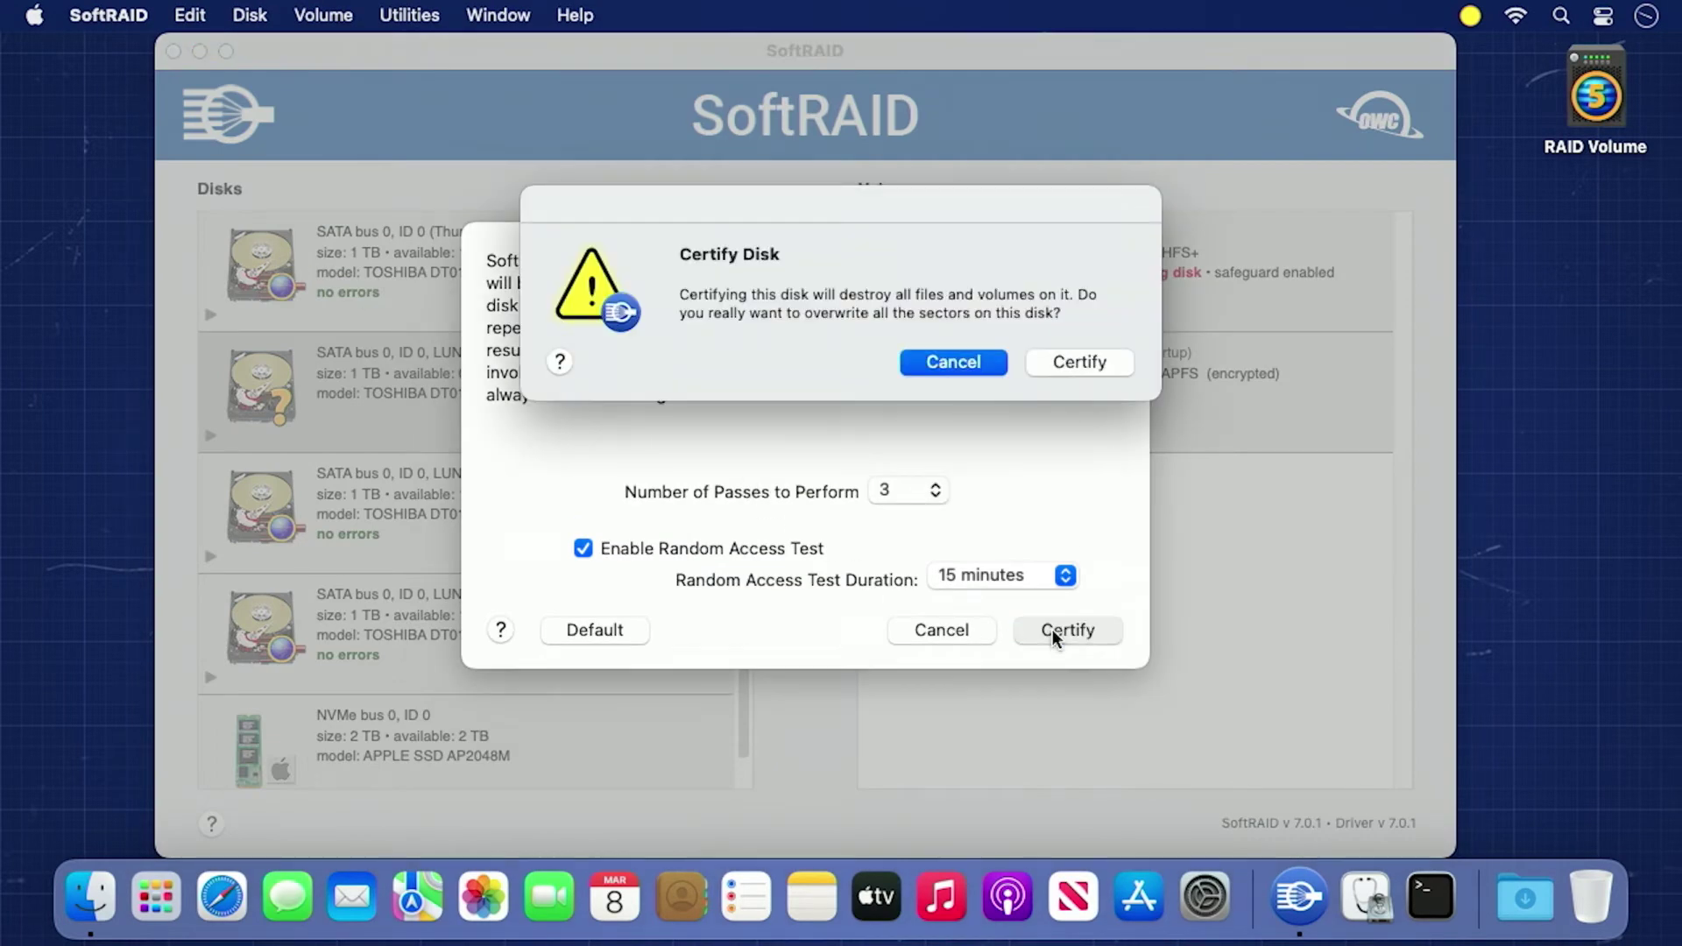
left_click(1079, 361)
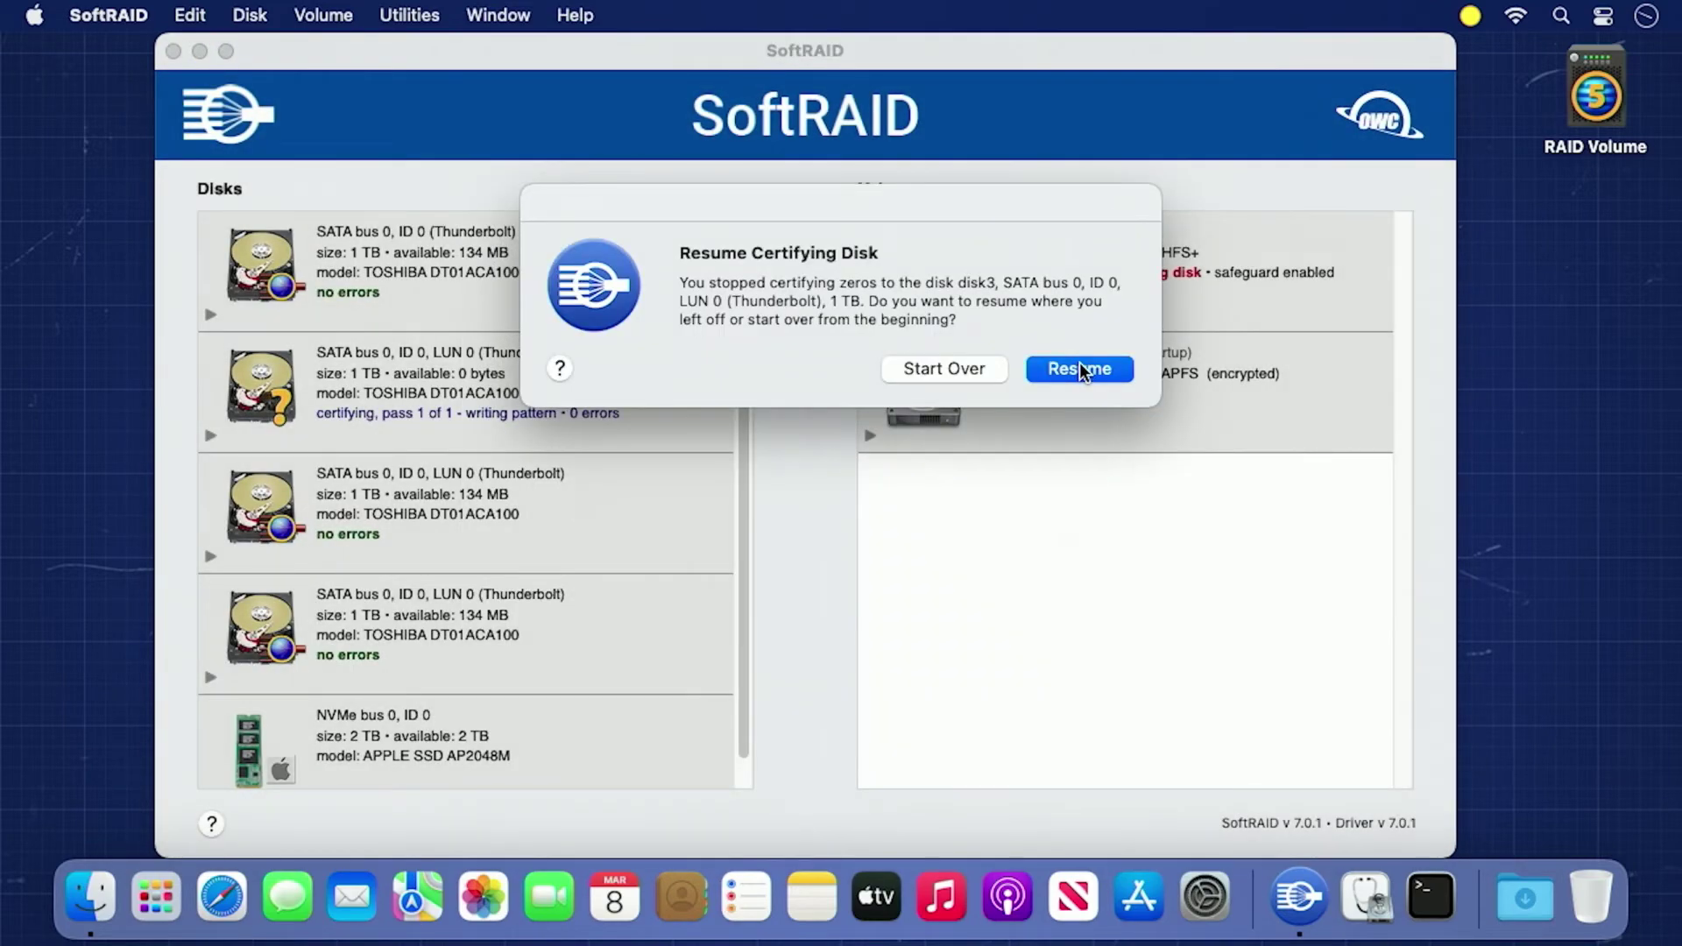
left_click(1116, 372)
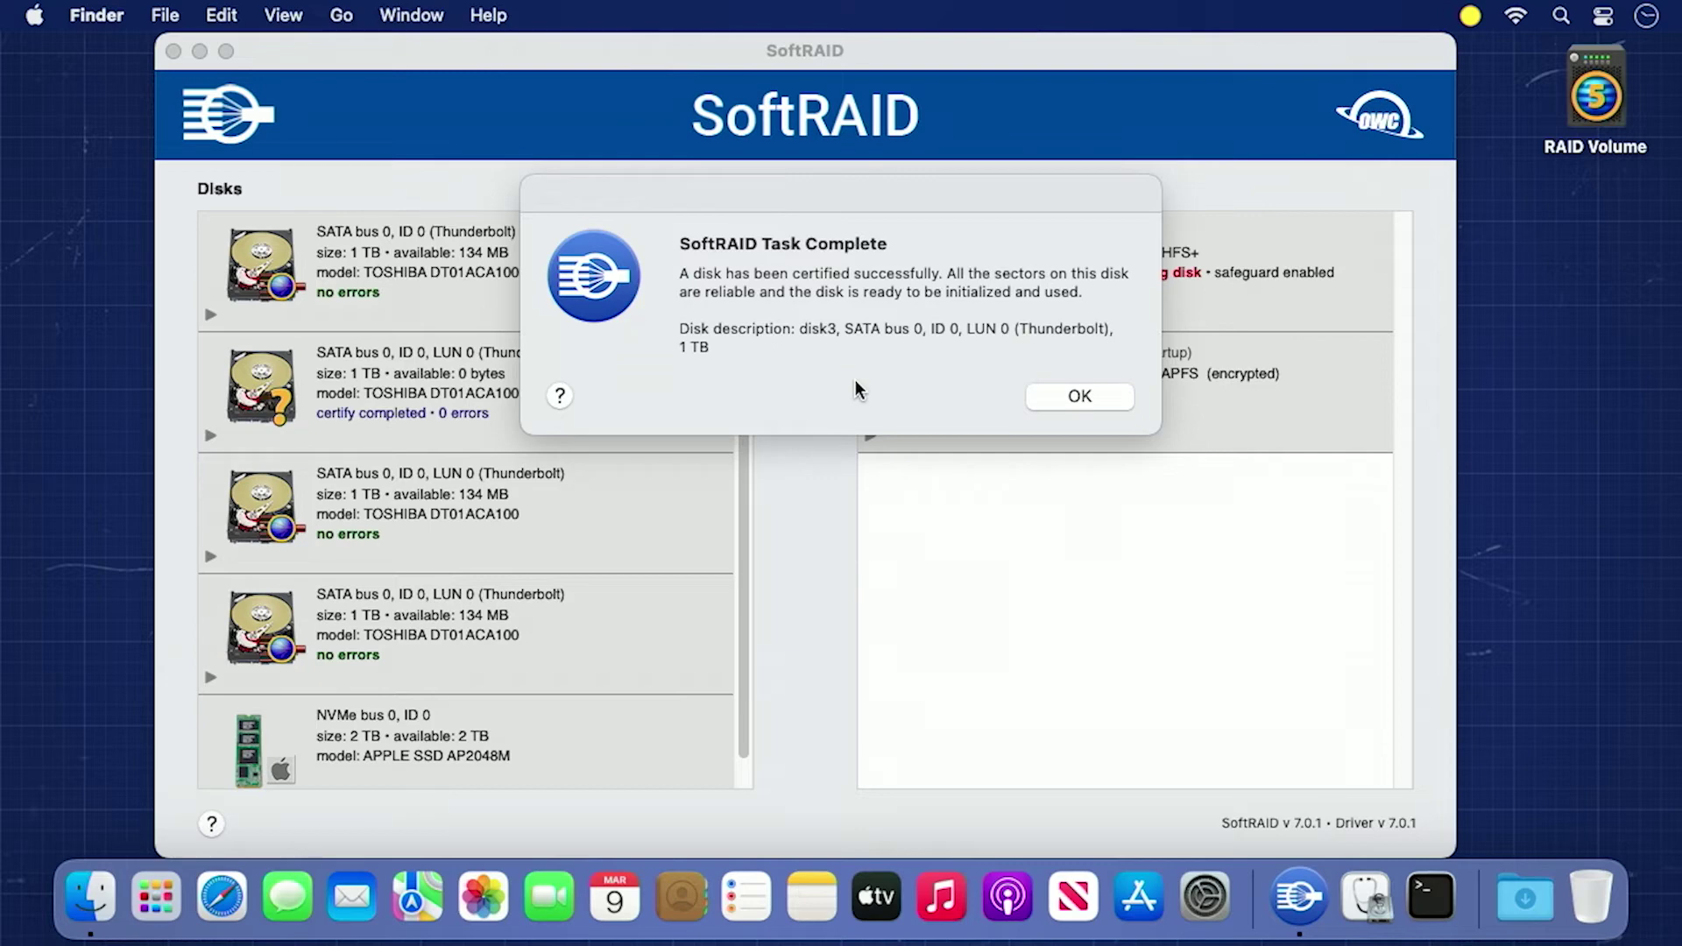
left_click(1044, 401)
Step: Dismiss the certify-complete notice and initialize the replacement disk, authorizing with the admin password
left_click(1043, 401)
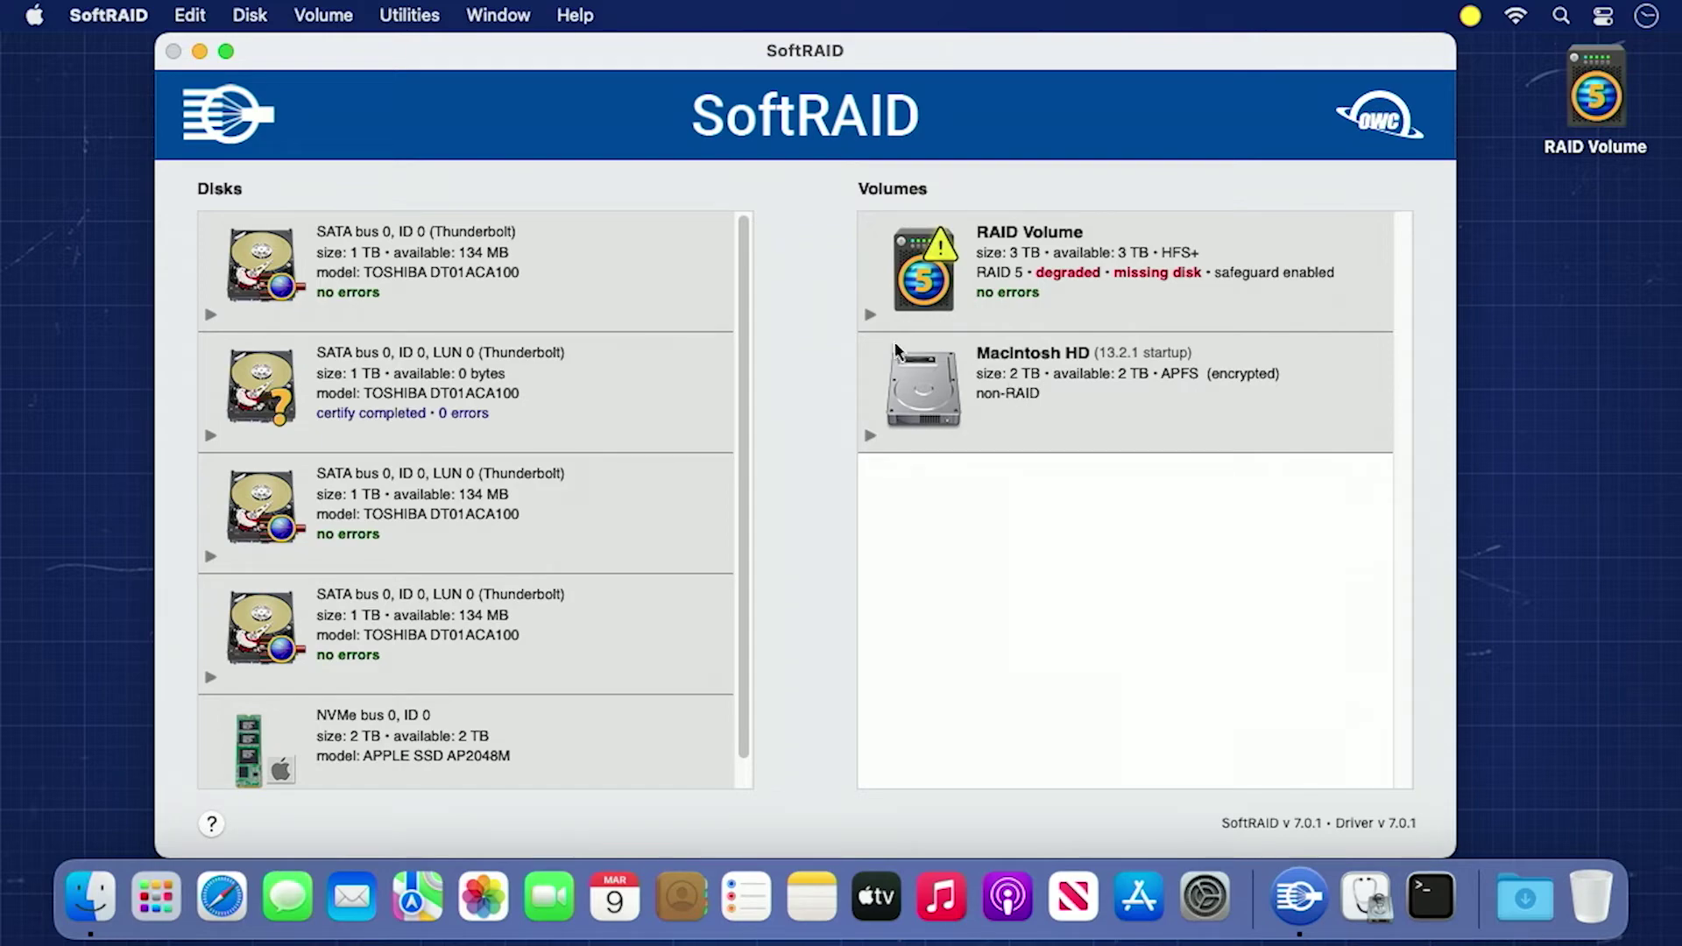
left_click(533, 375)
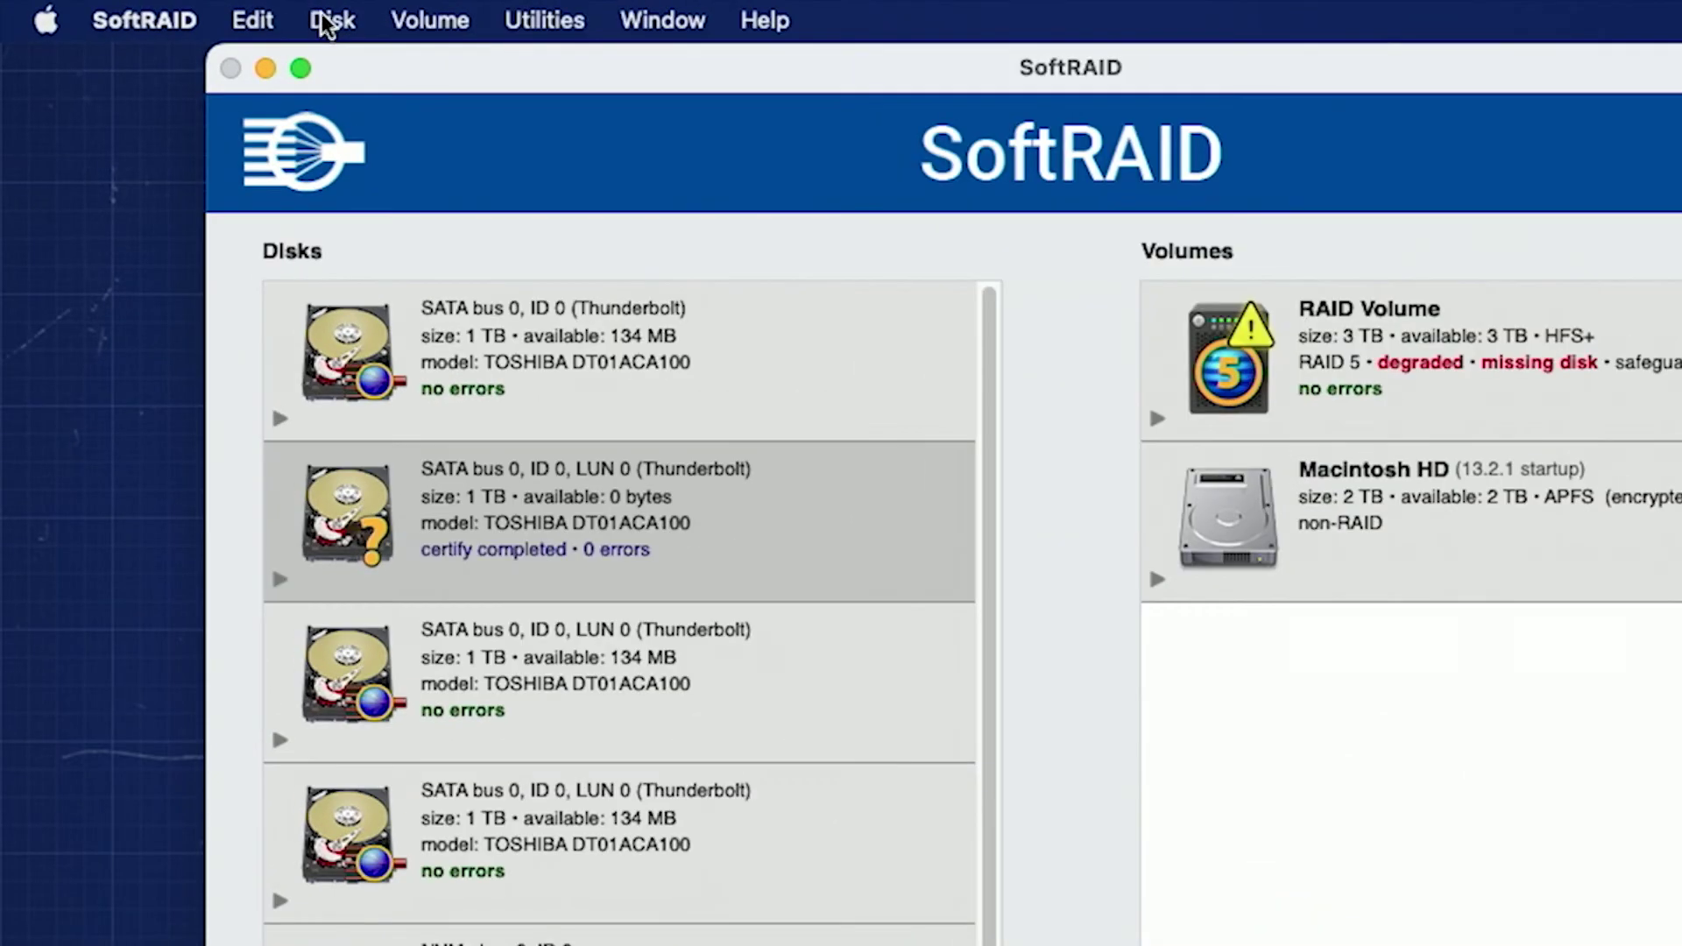
left_click(270, 16)
left_click(344, 77)
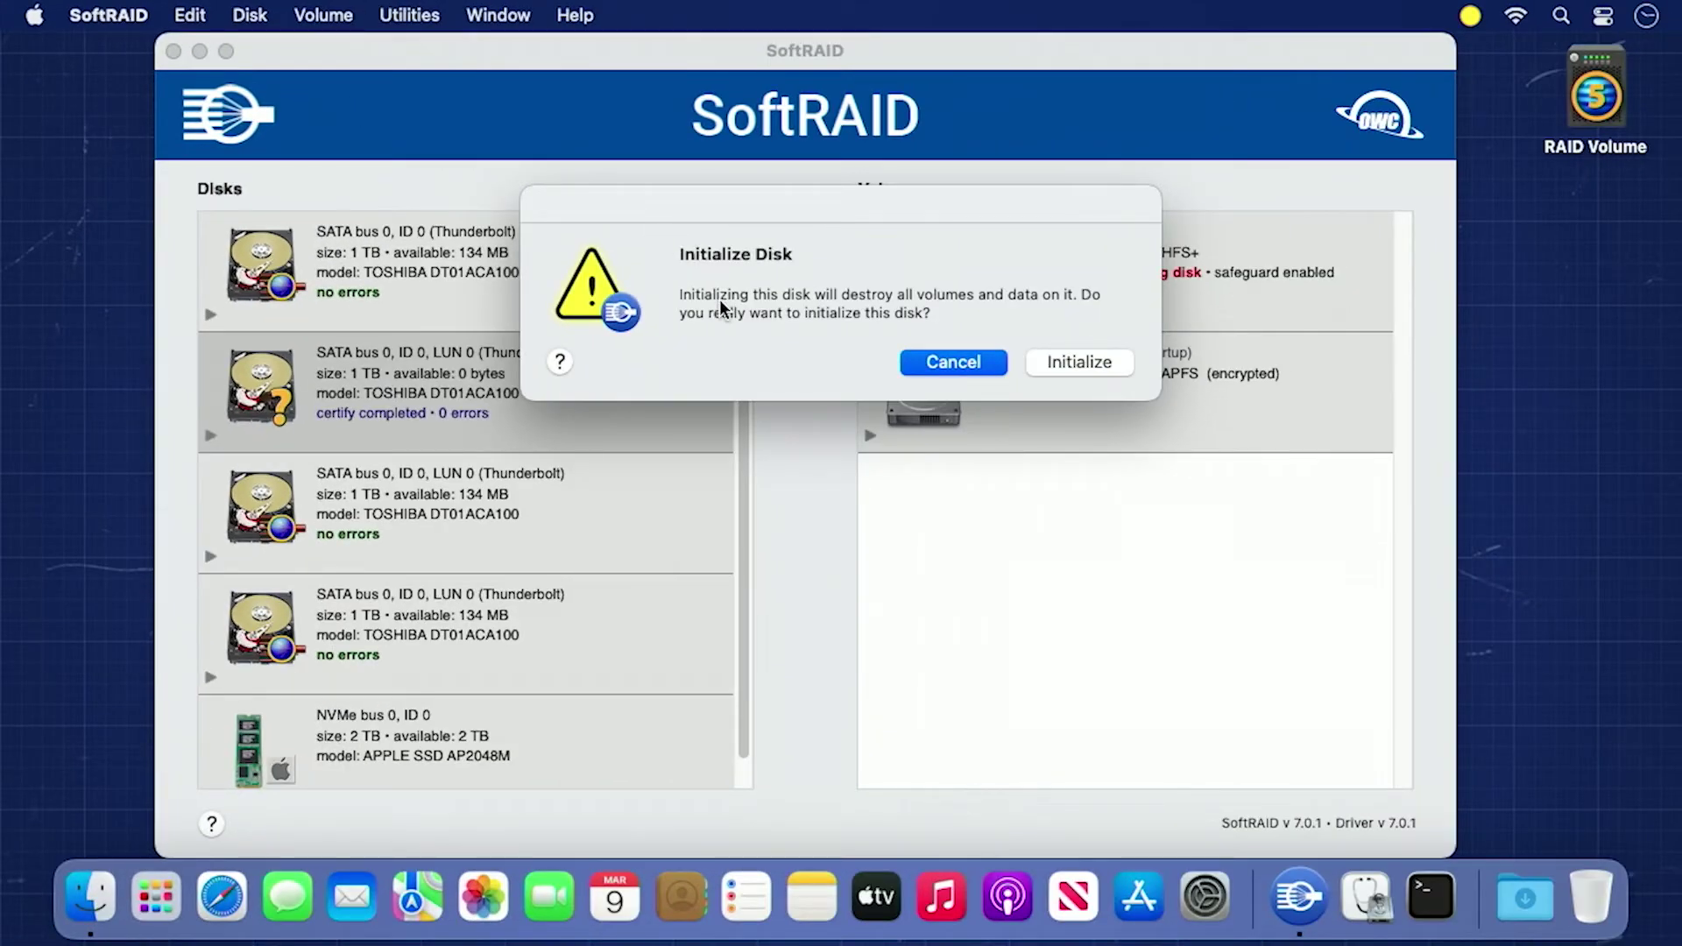
left_click(1079, 363)
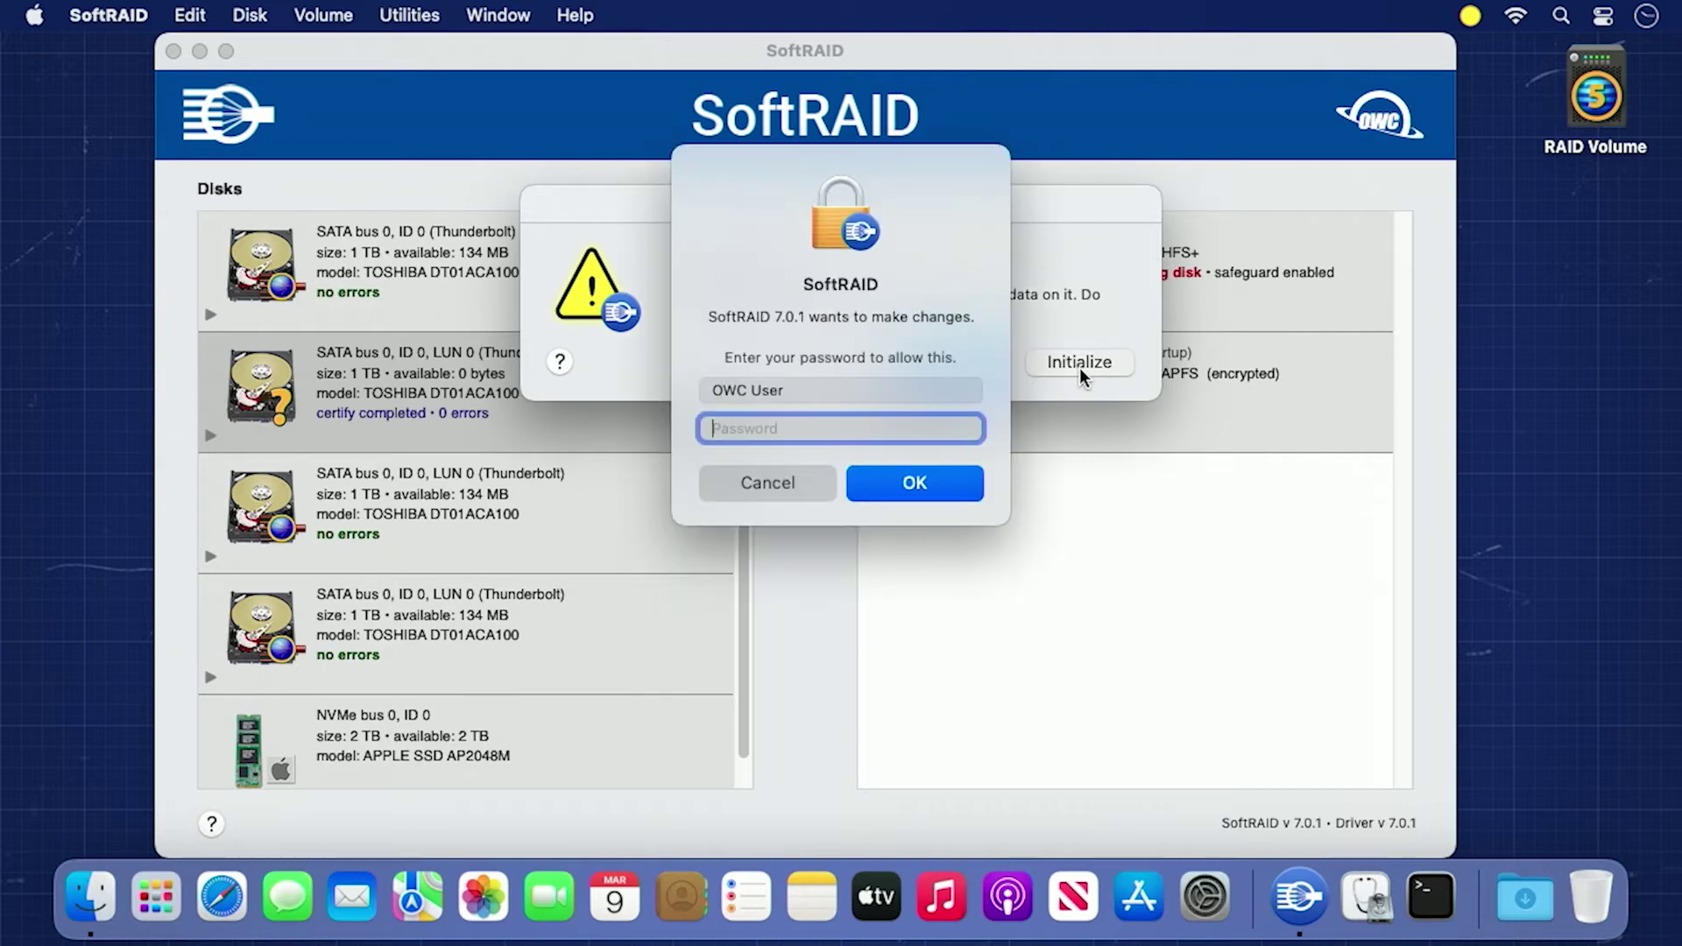
type("•••••••••")
key("Return")
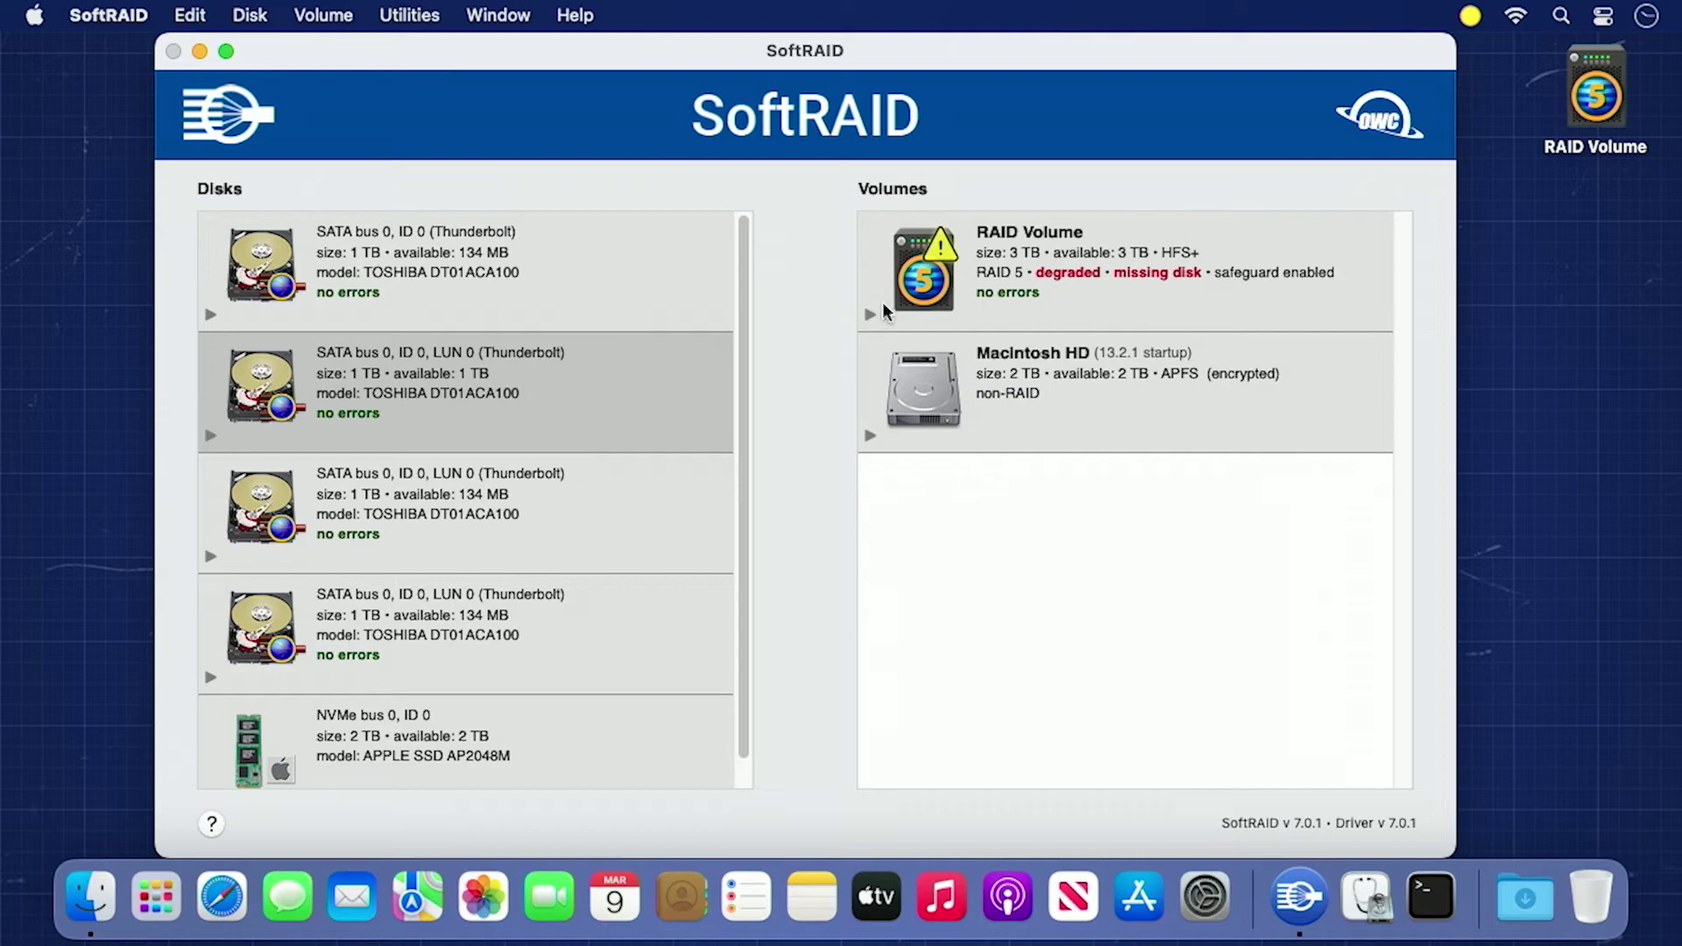
Step: Add the replacement disk to RAID Volume with Add Disk and acknowledge the Out-Of-Sync rebuild alert
left_click(922, 281)
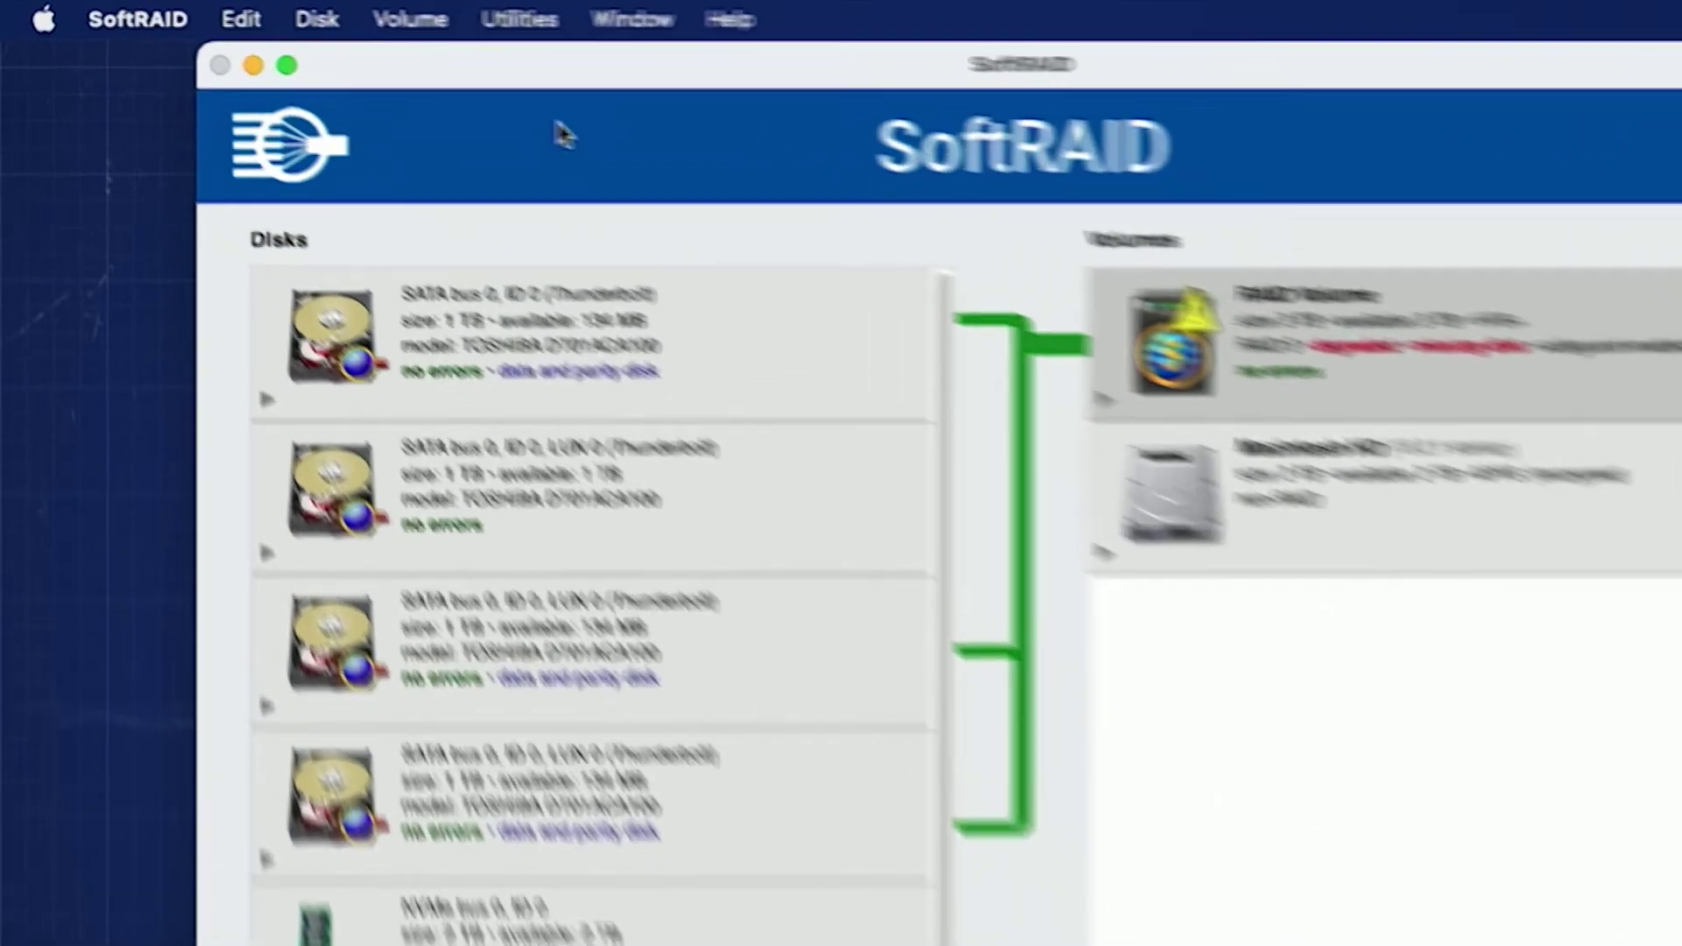
left_click(323, 15)
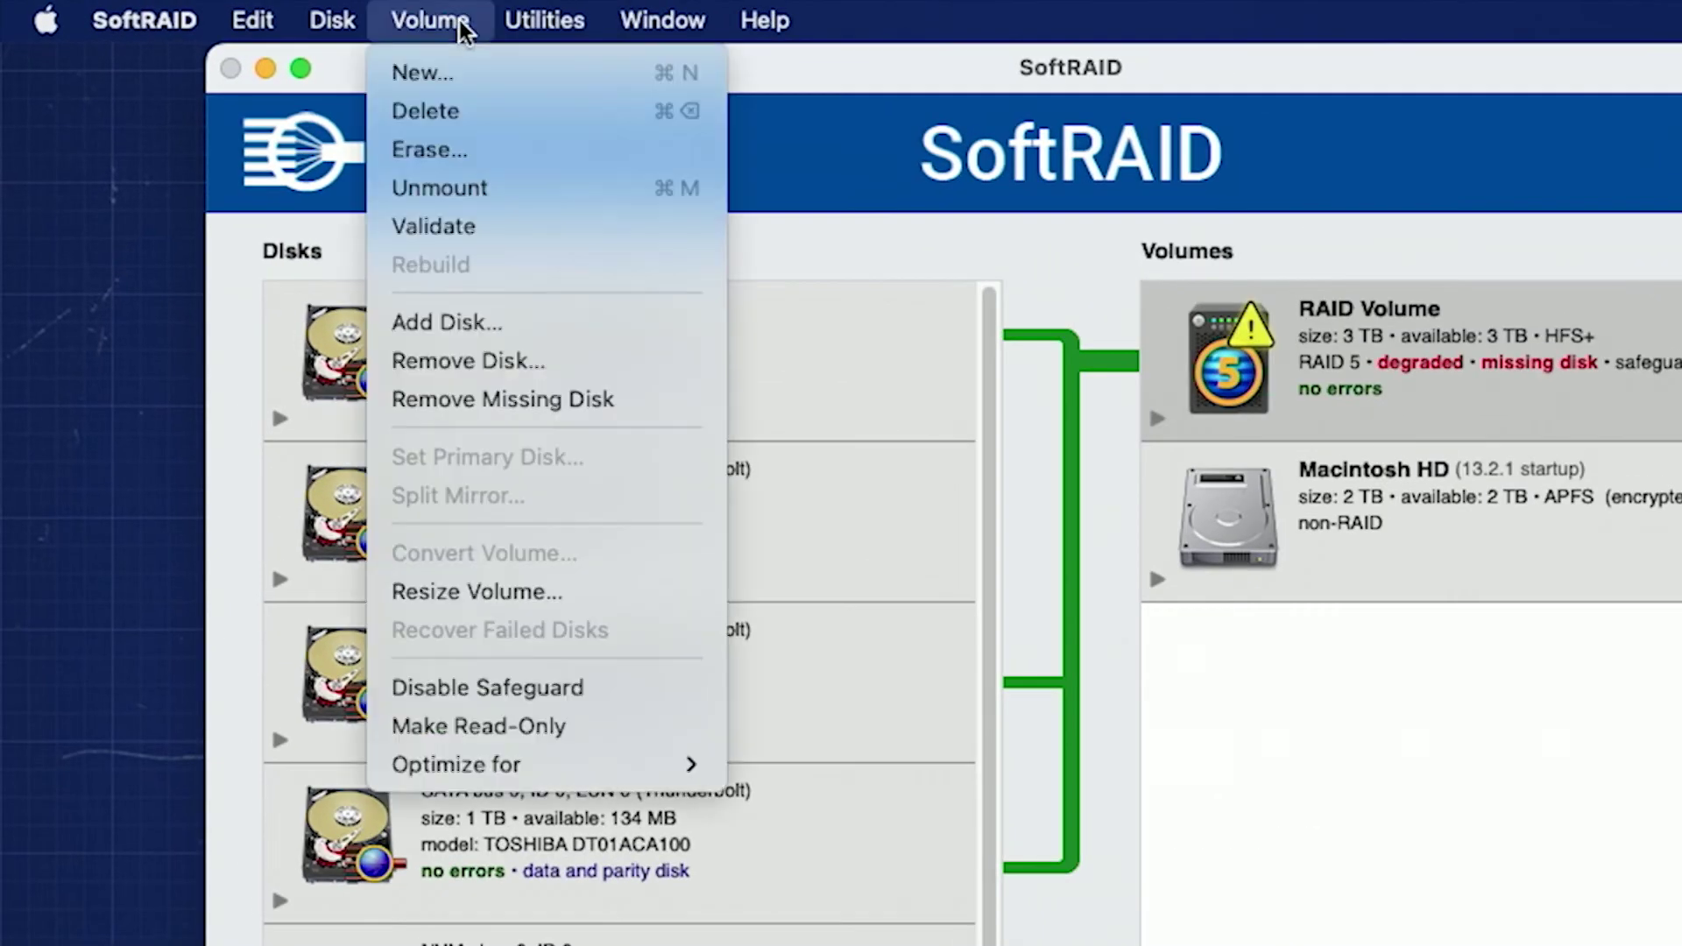
left_click(488, 317)
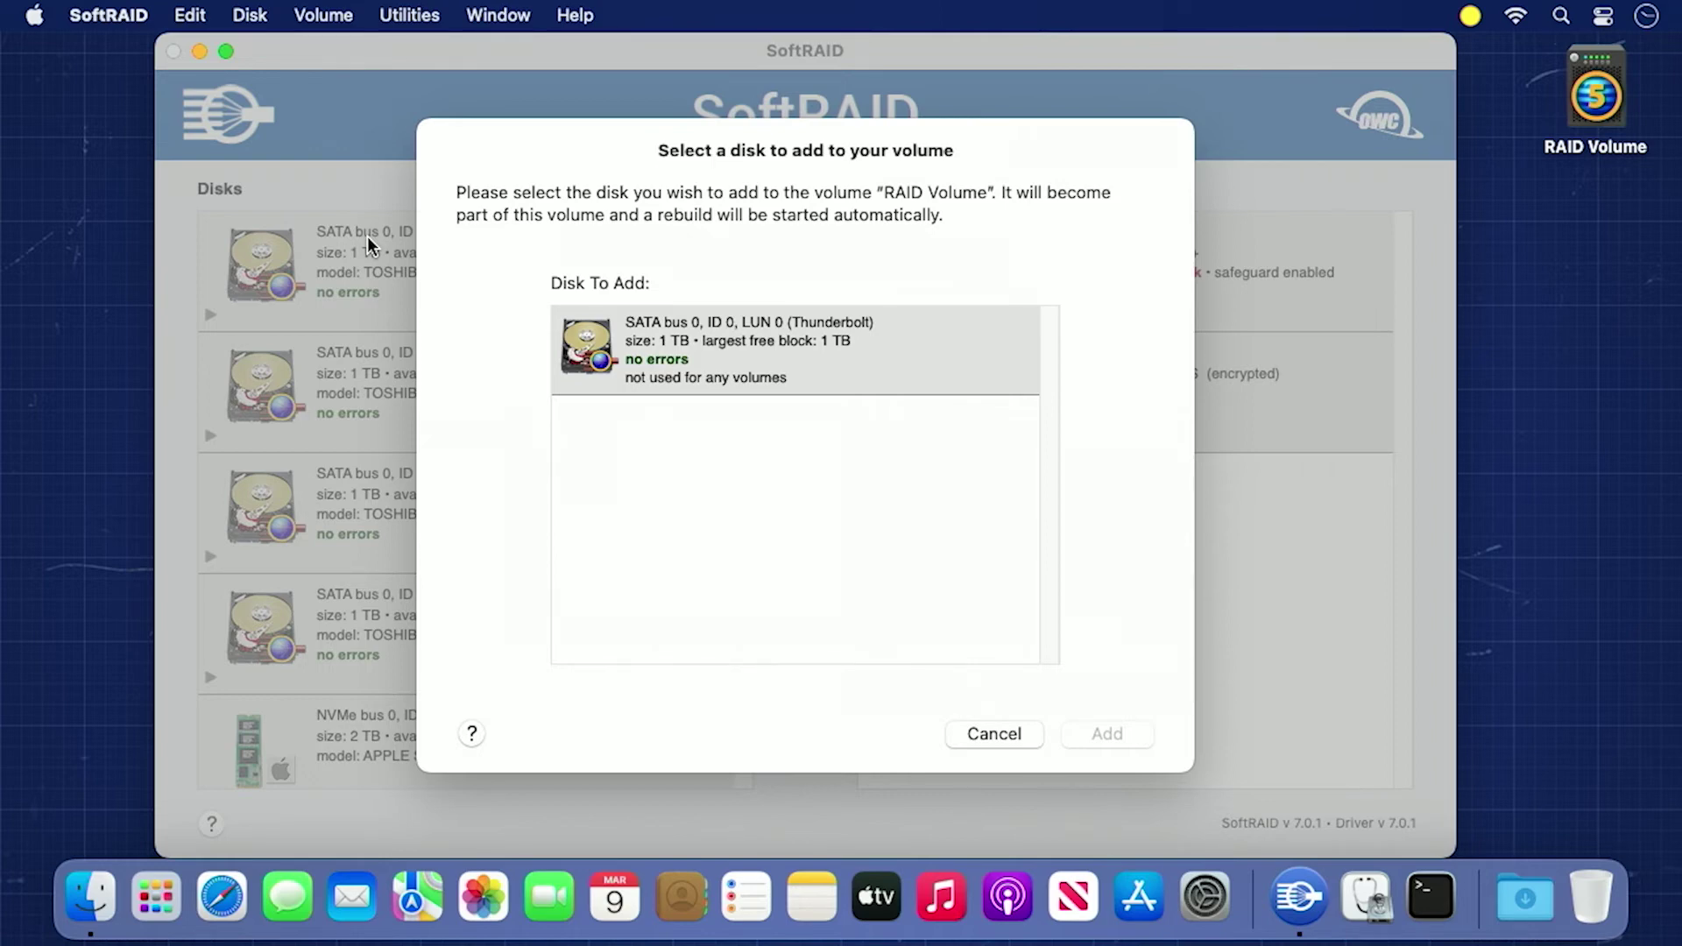
left_click(607, 333)
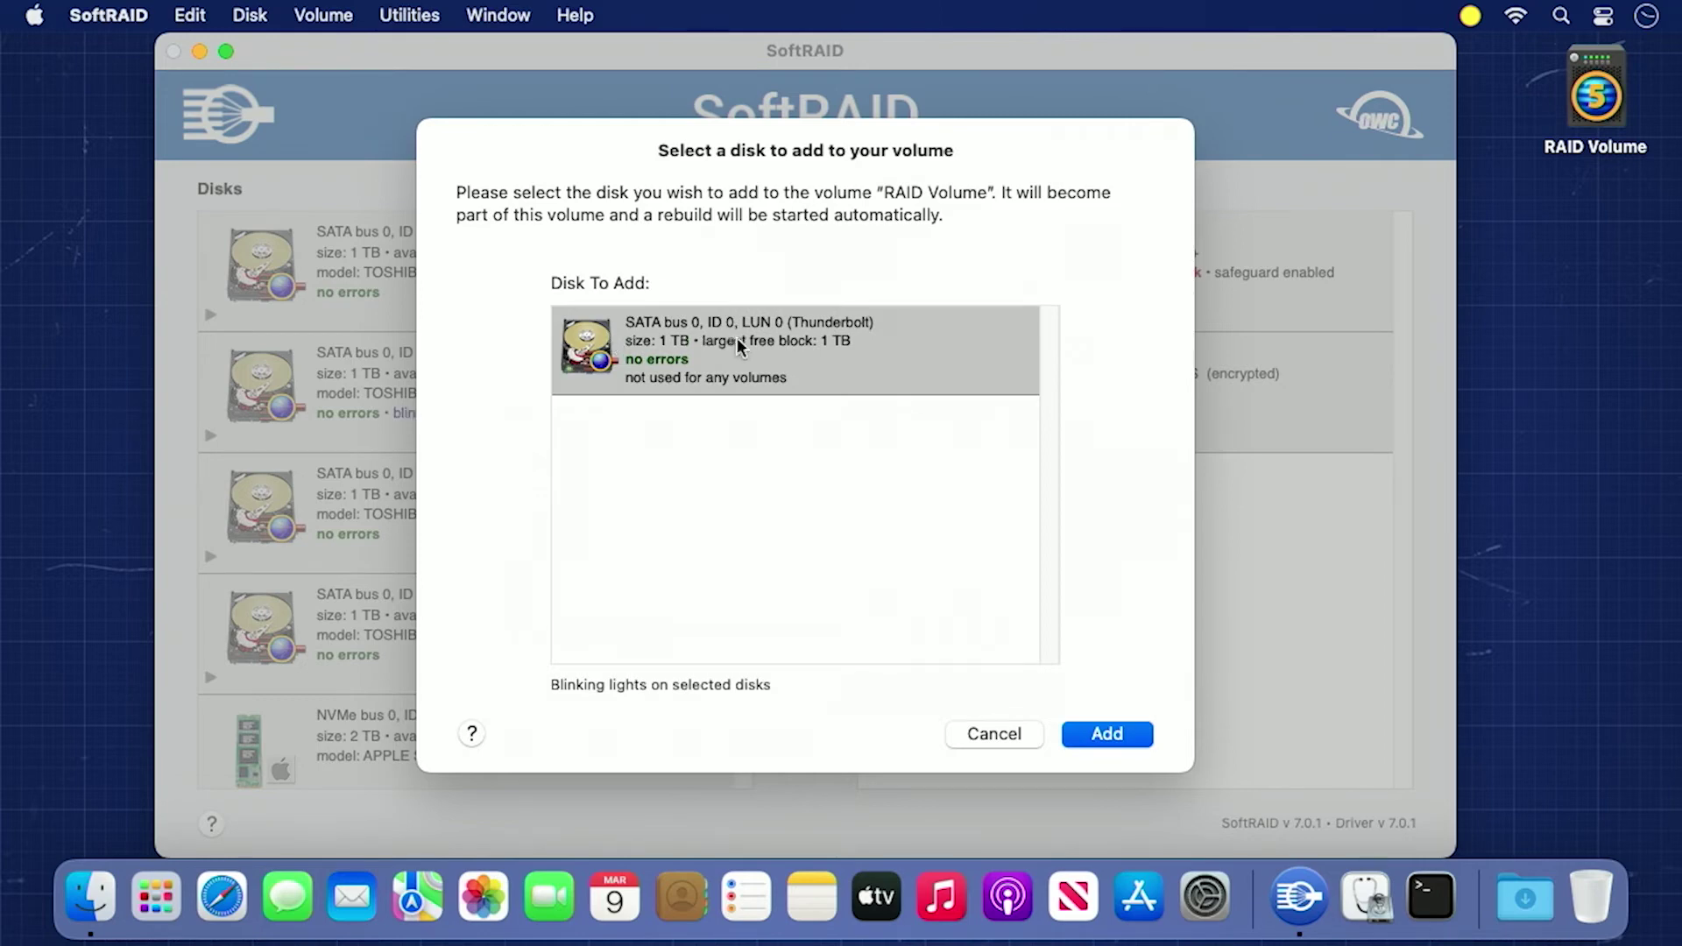
left_click(1083, 733)
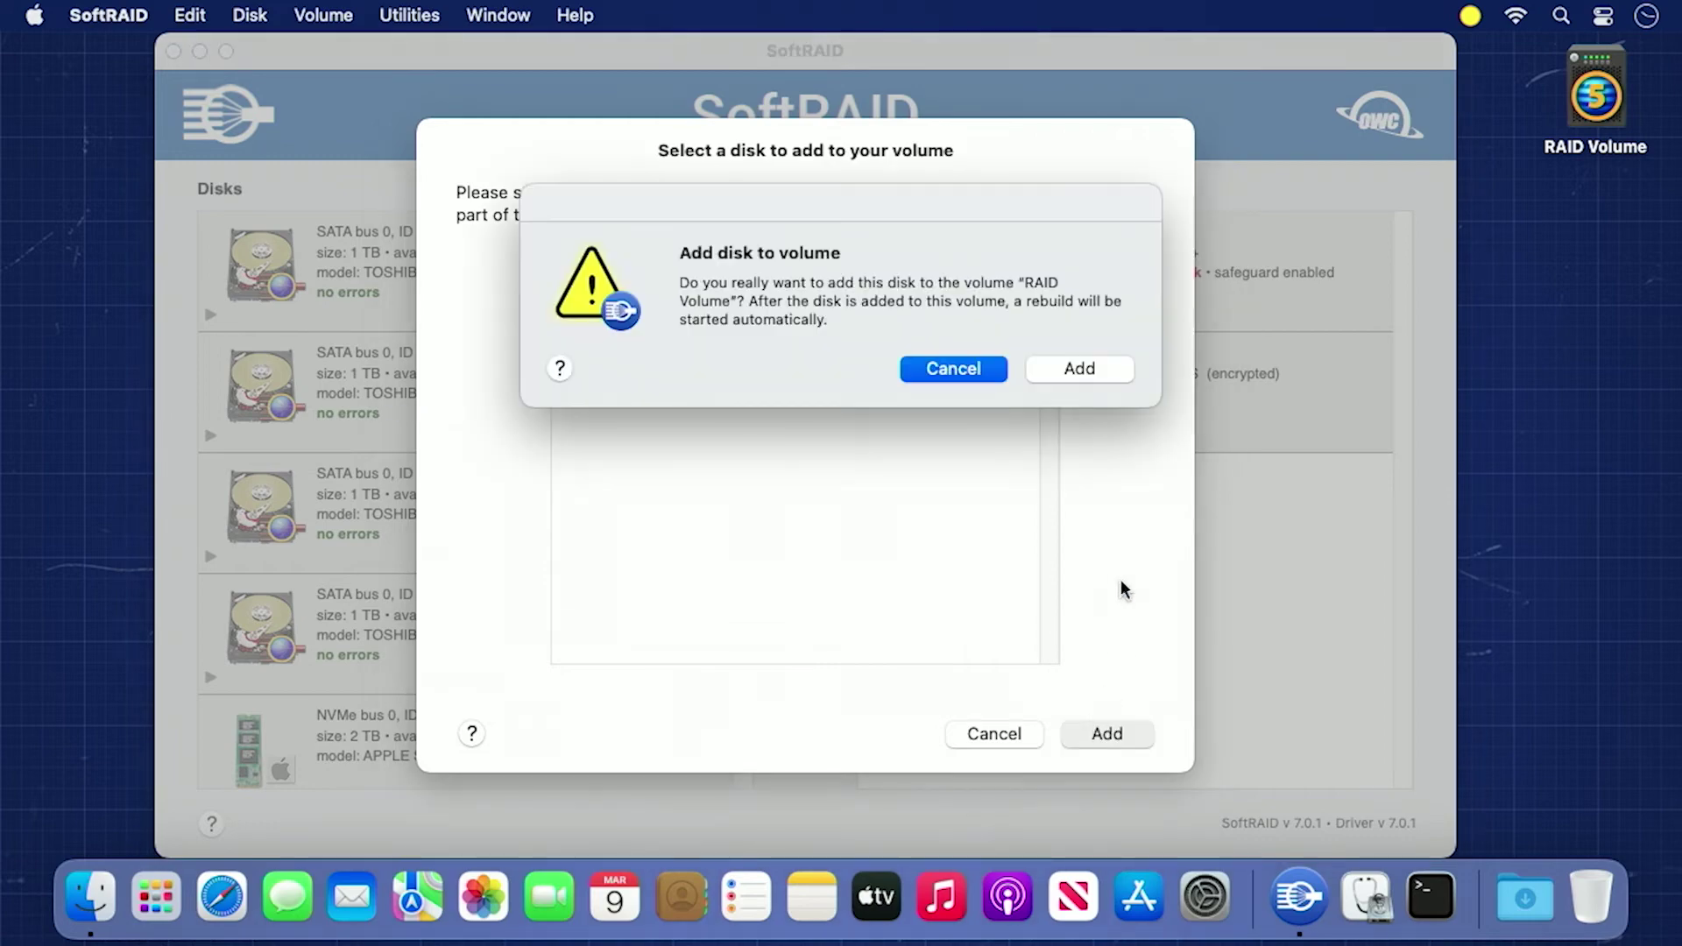
left_click(1114, 365)
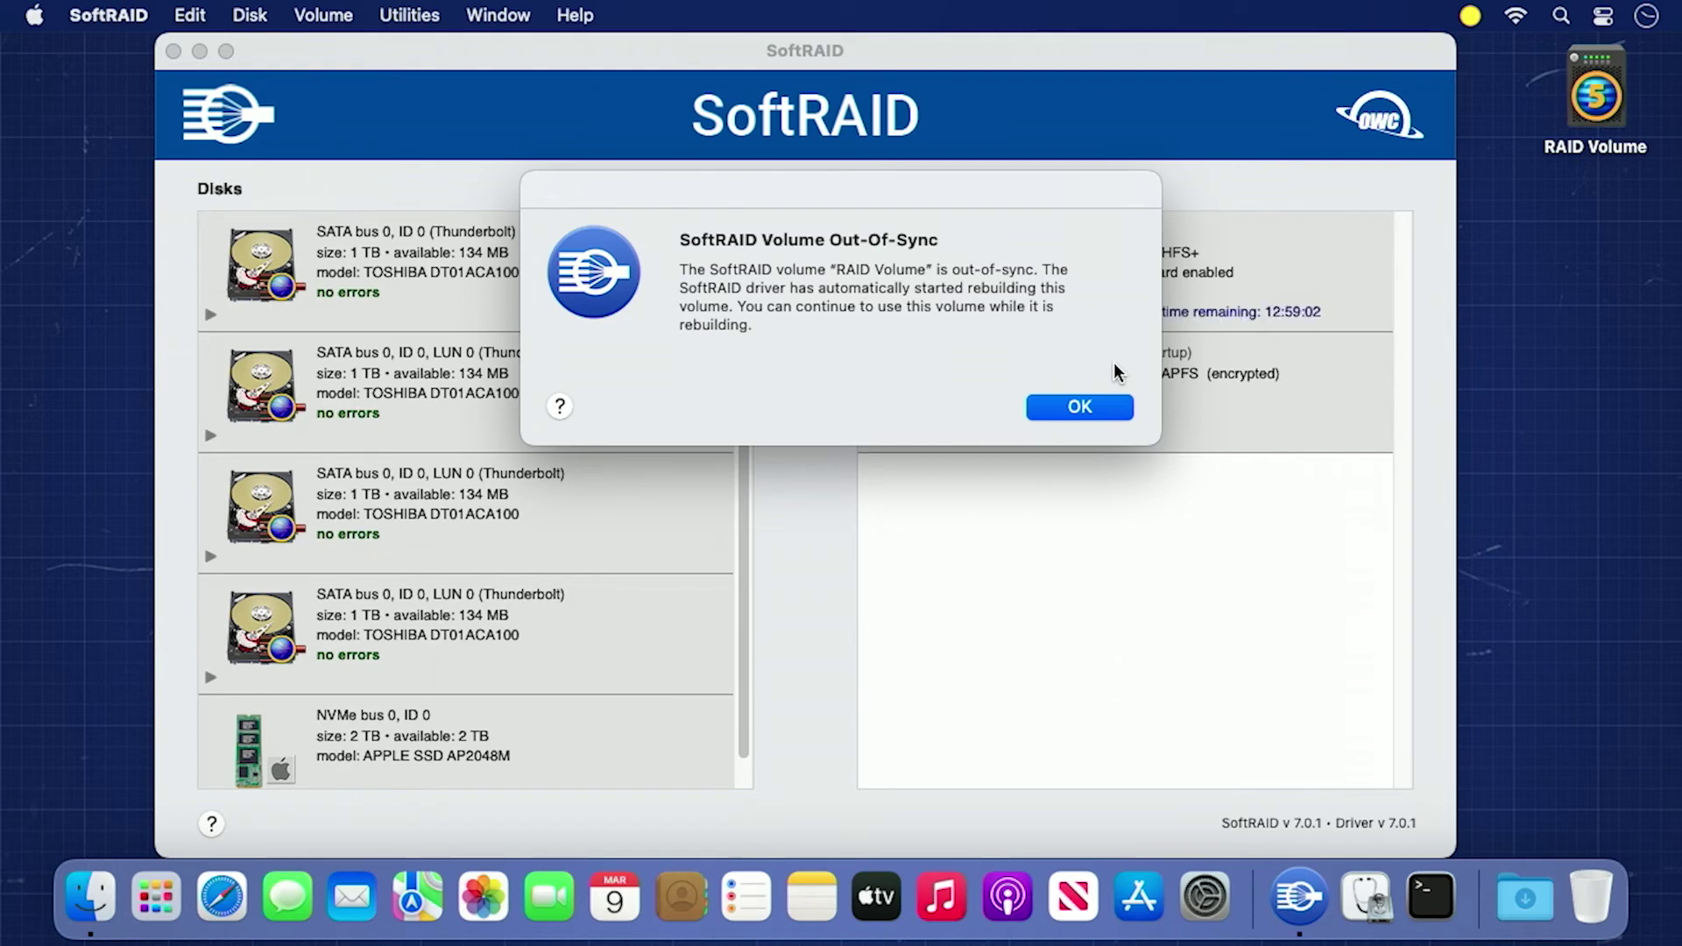
left_click(1081, 408)
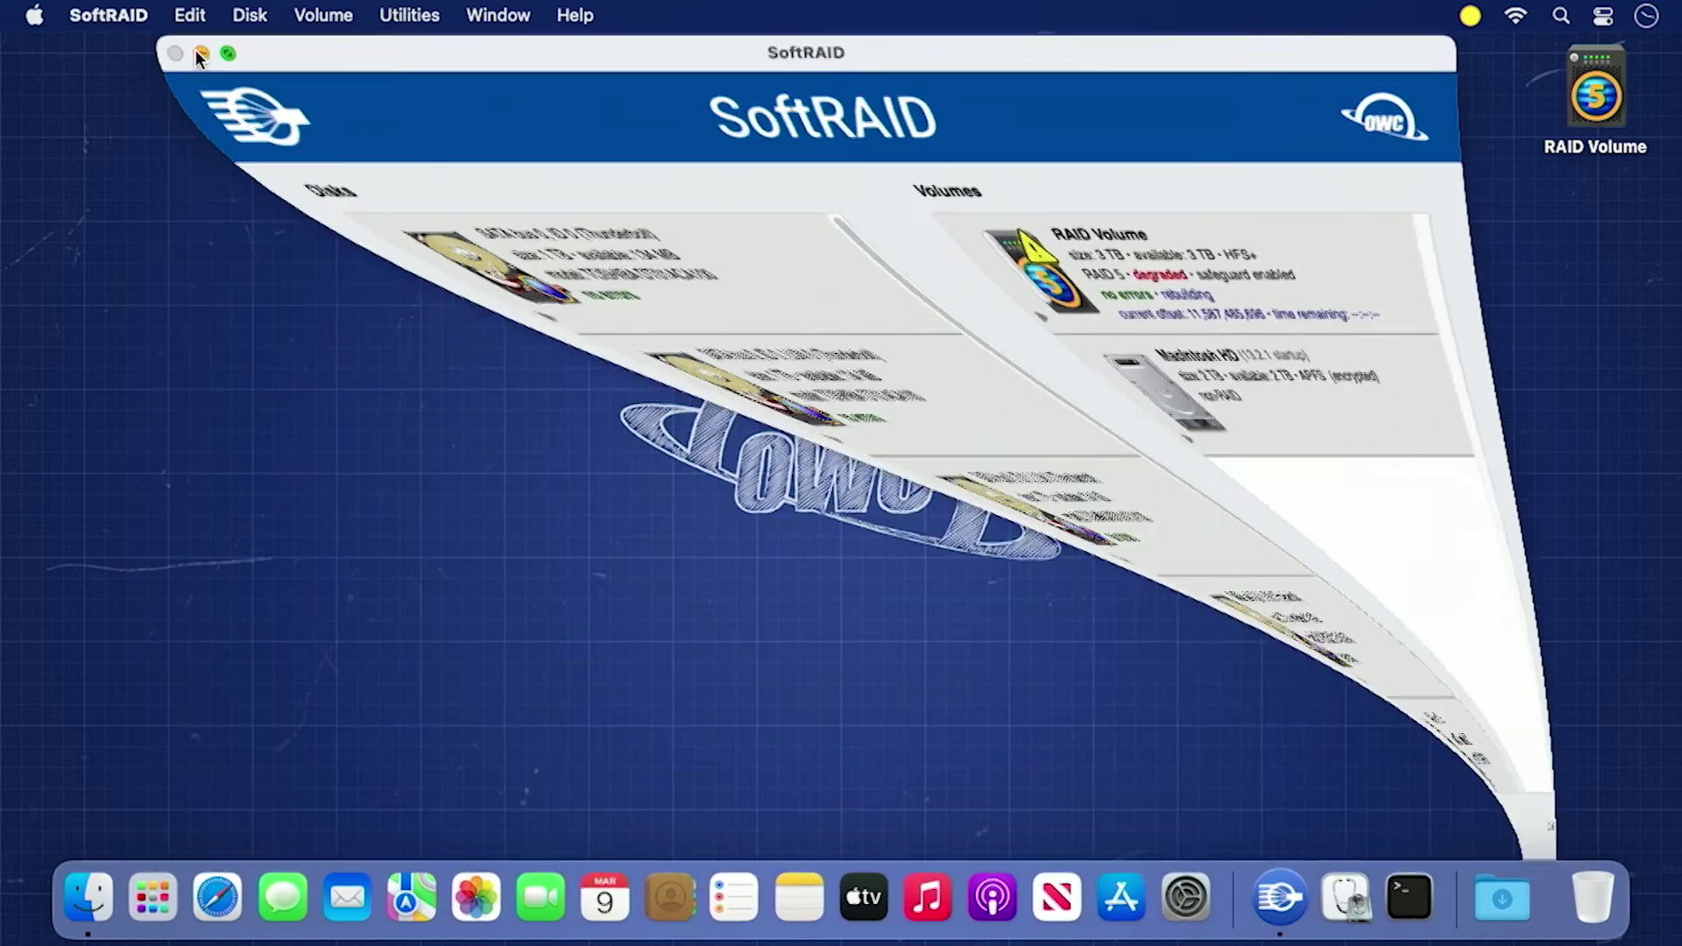
left_click(196, 50)
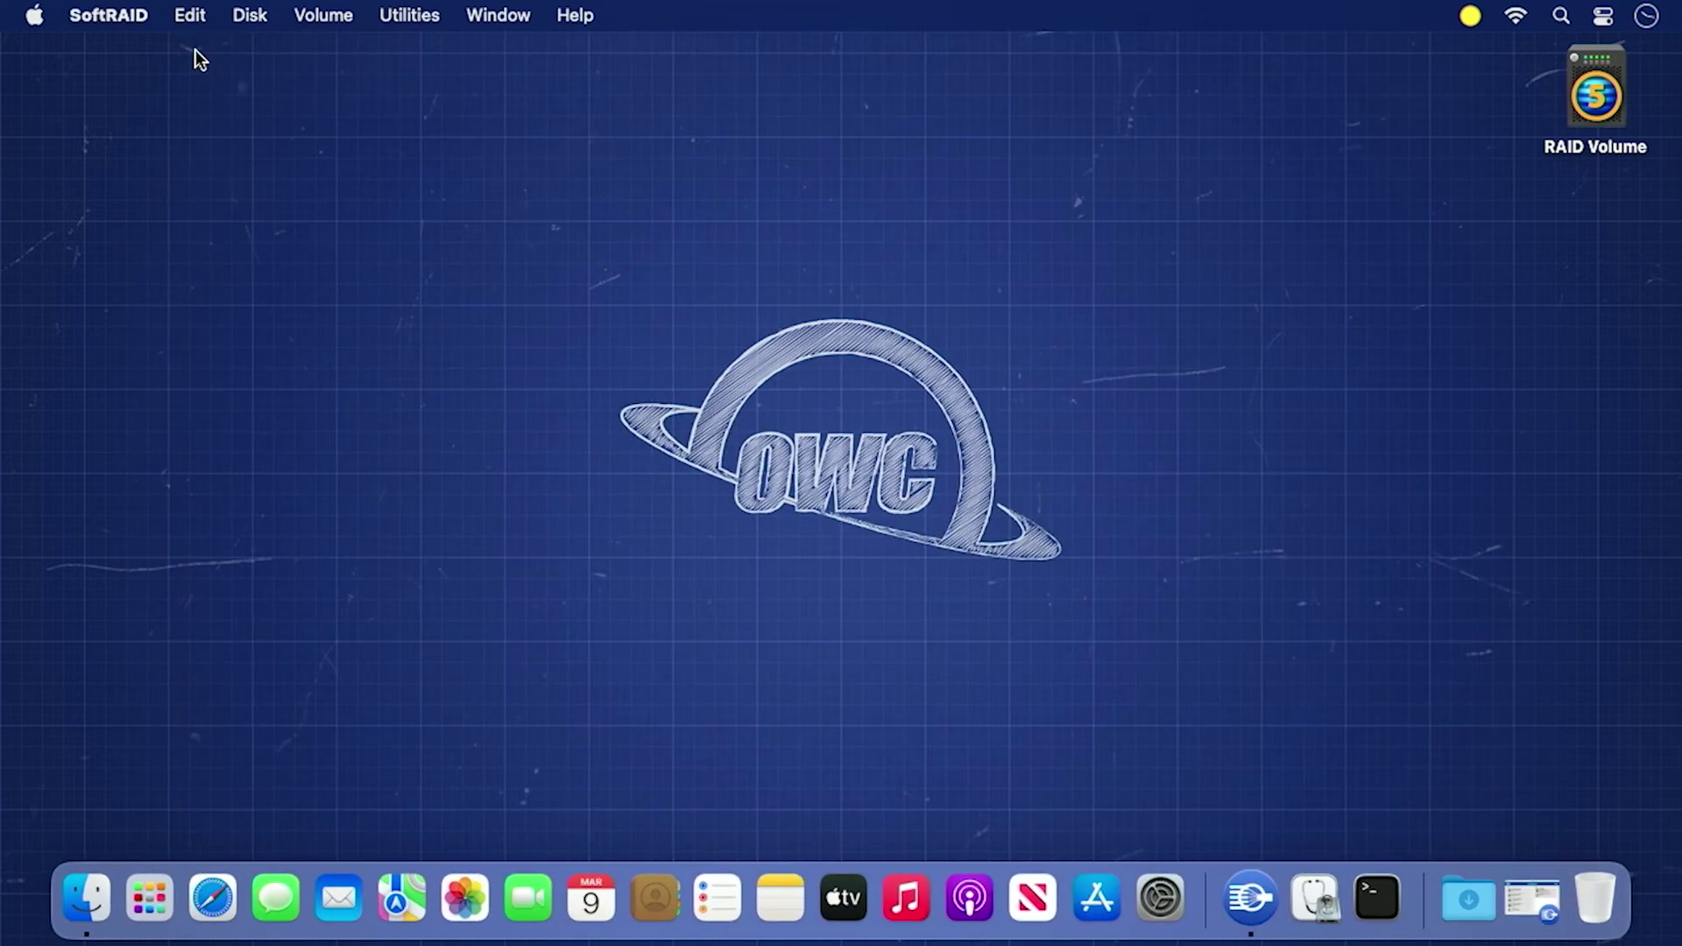
double_click(1584, 67)
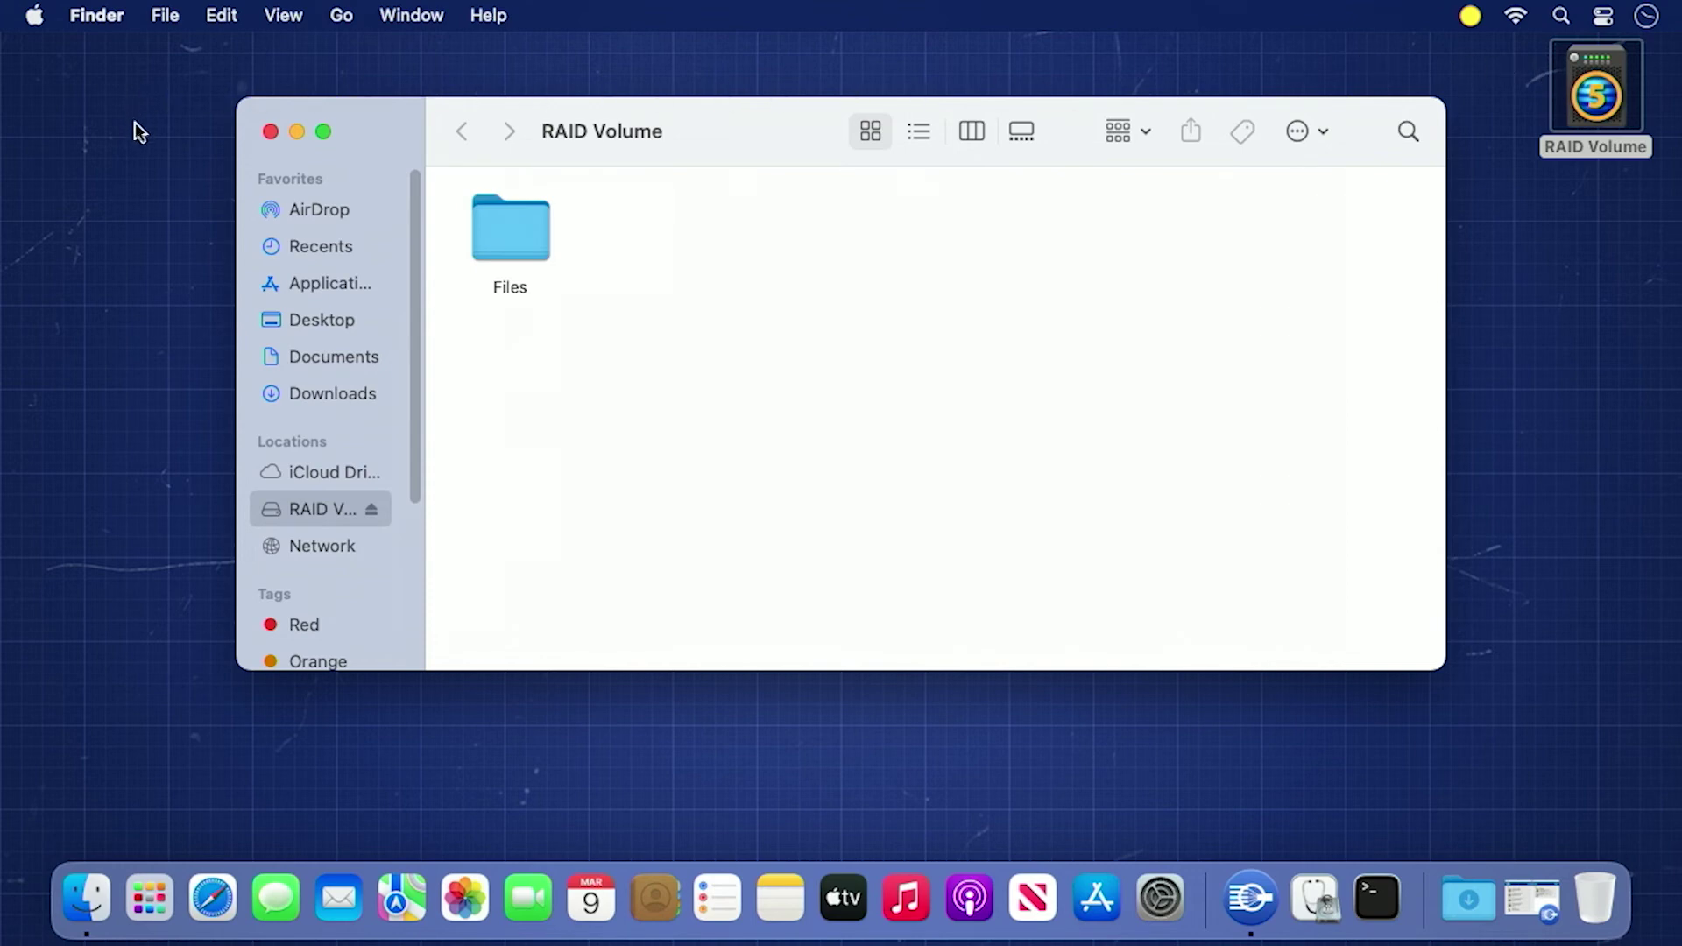
left_click(270, 132)
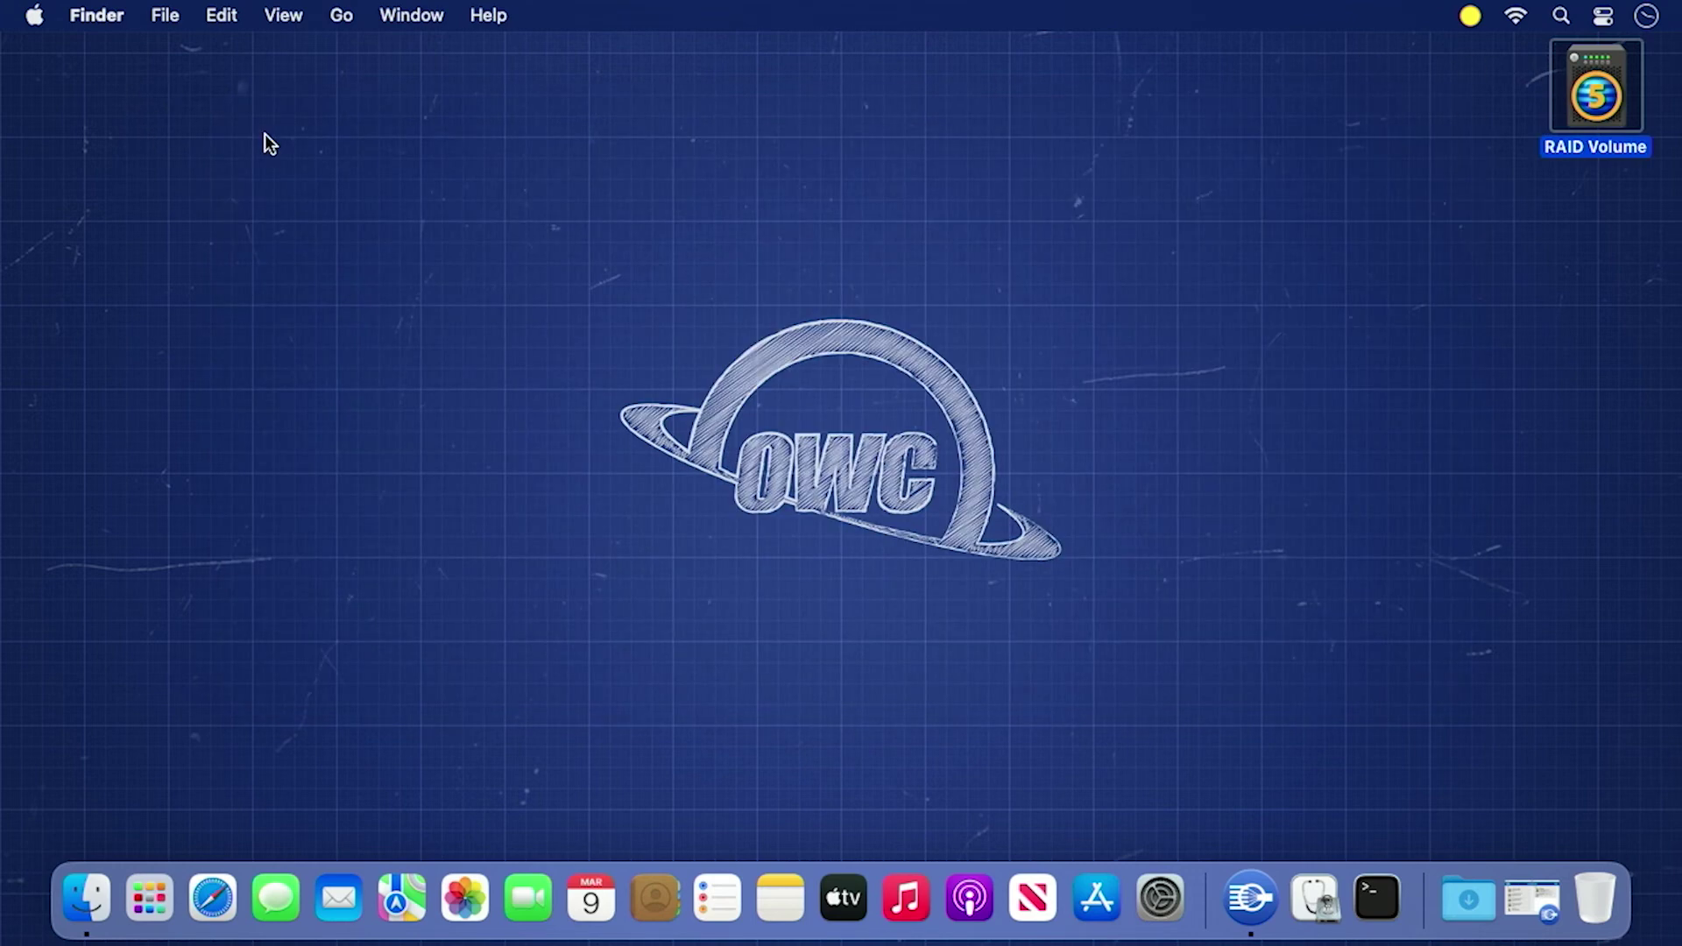
left_click(1534, 907)
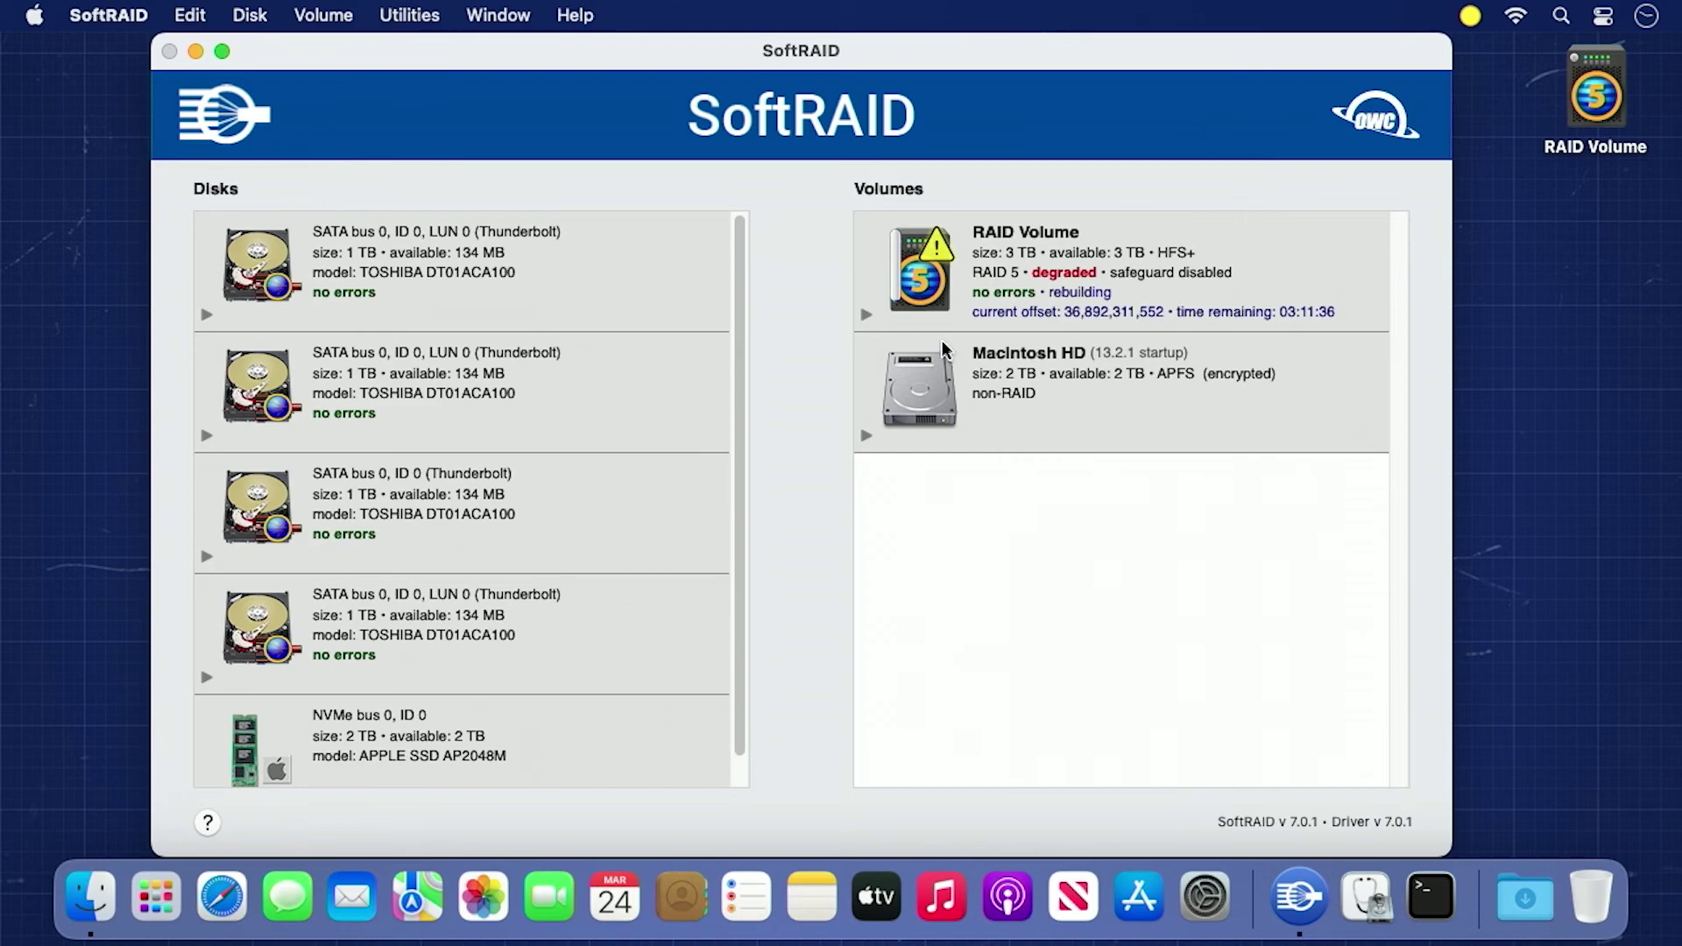
Step: Optimize RAID Volume for Server and acknowledge the Volume Rebuild Complete dialog
left_click(907, 285)
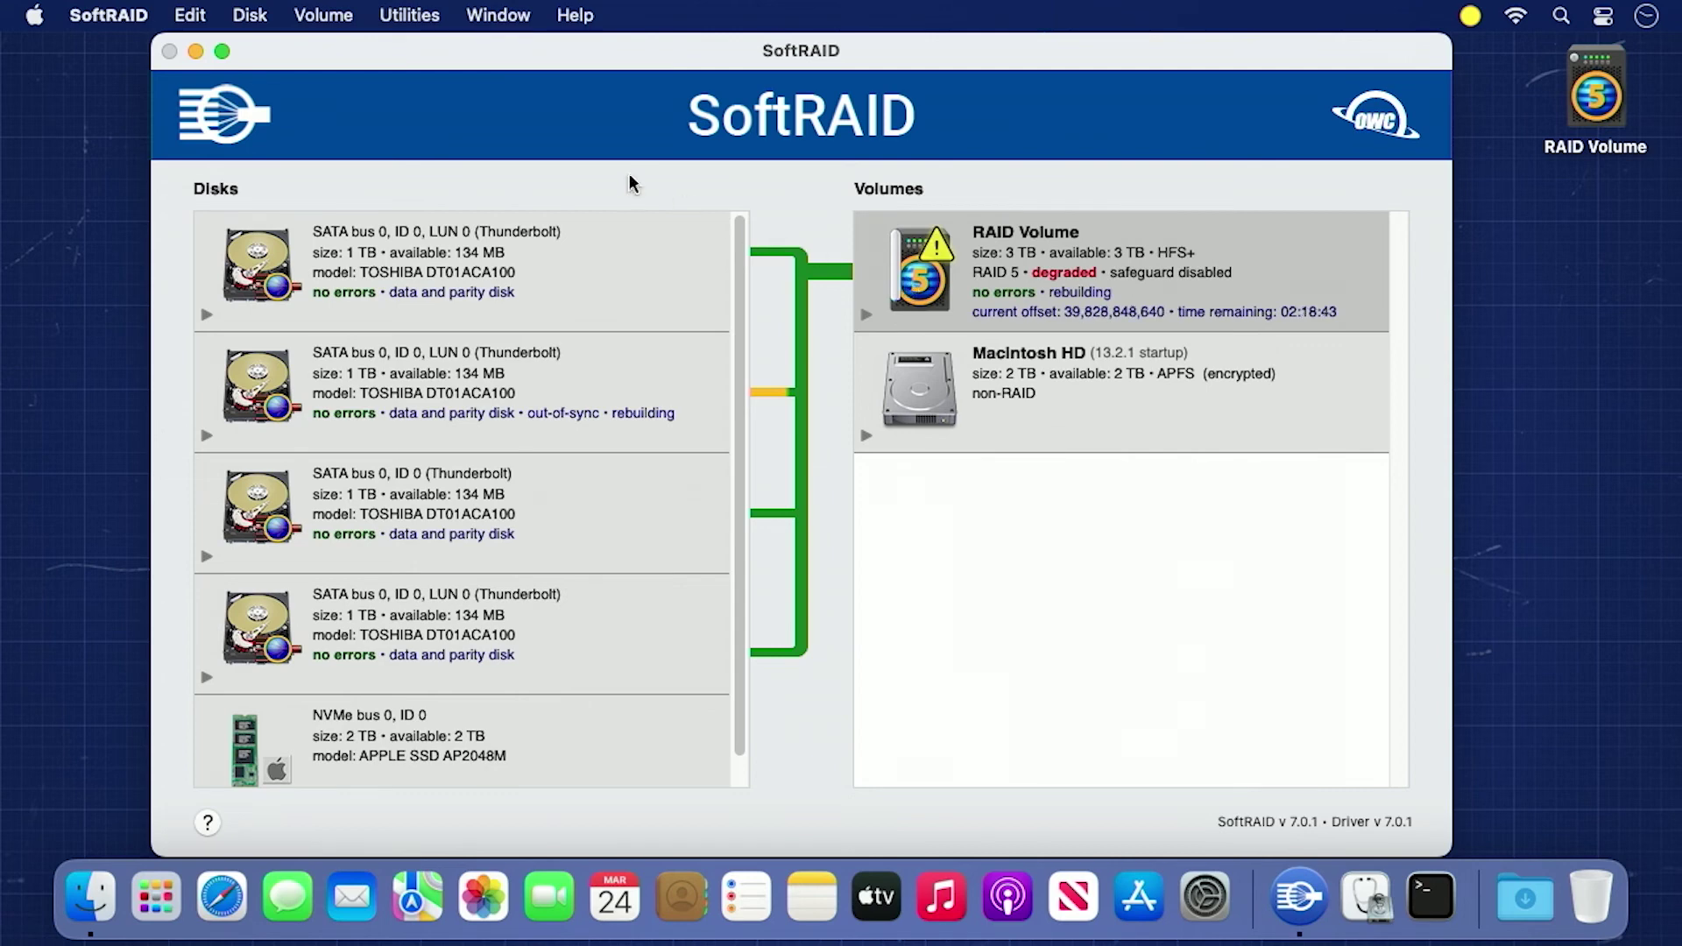
left_click(324, 15)
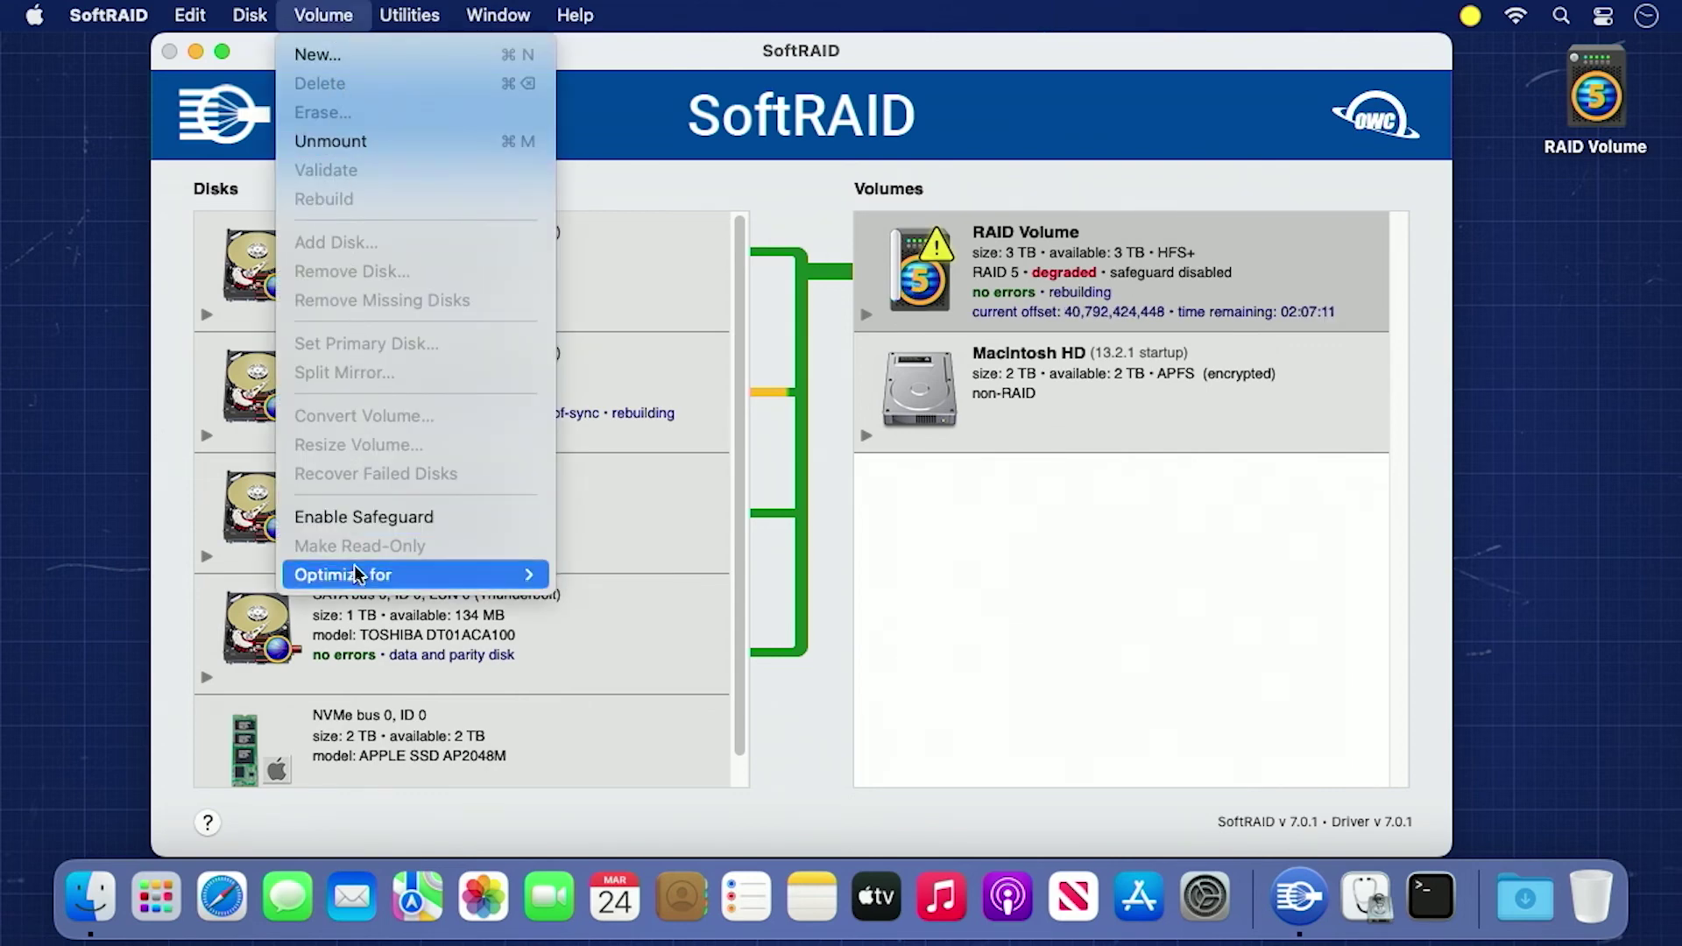
mouse_move(360, 577)
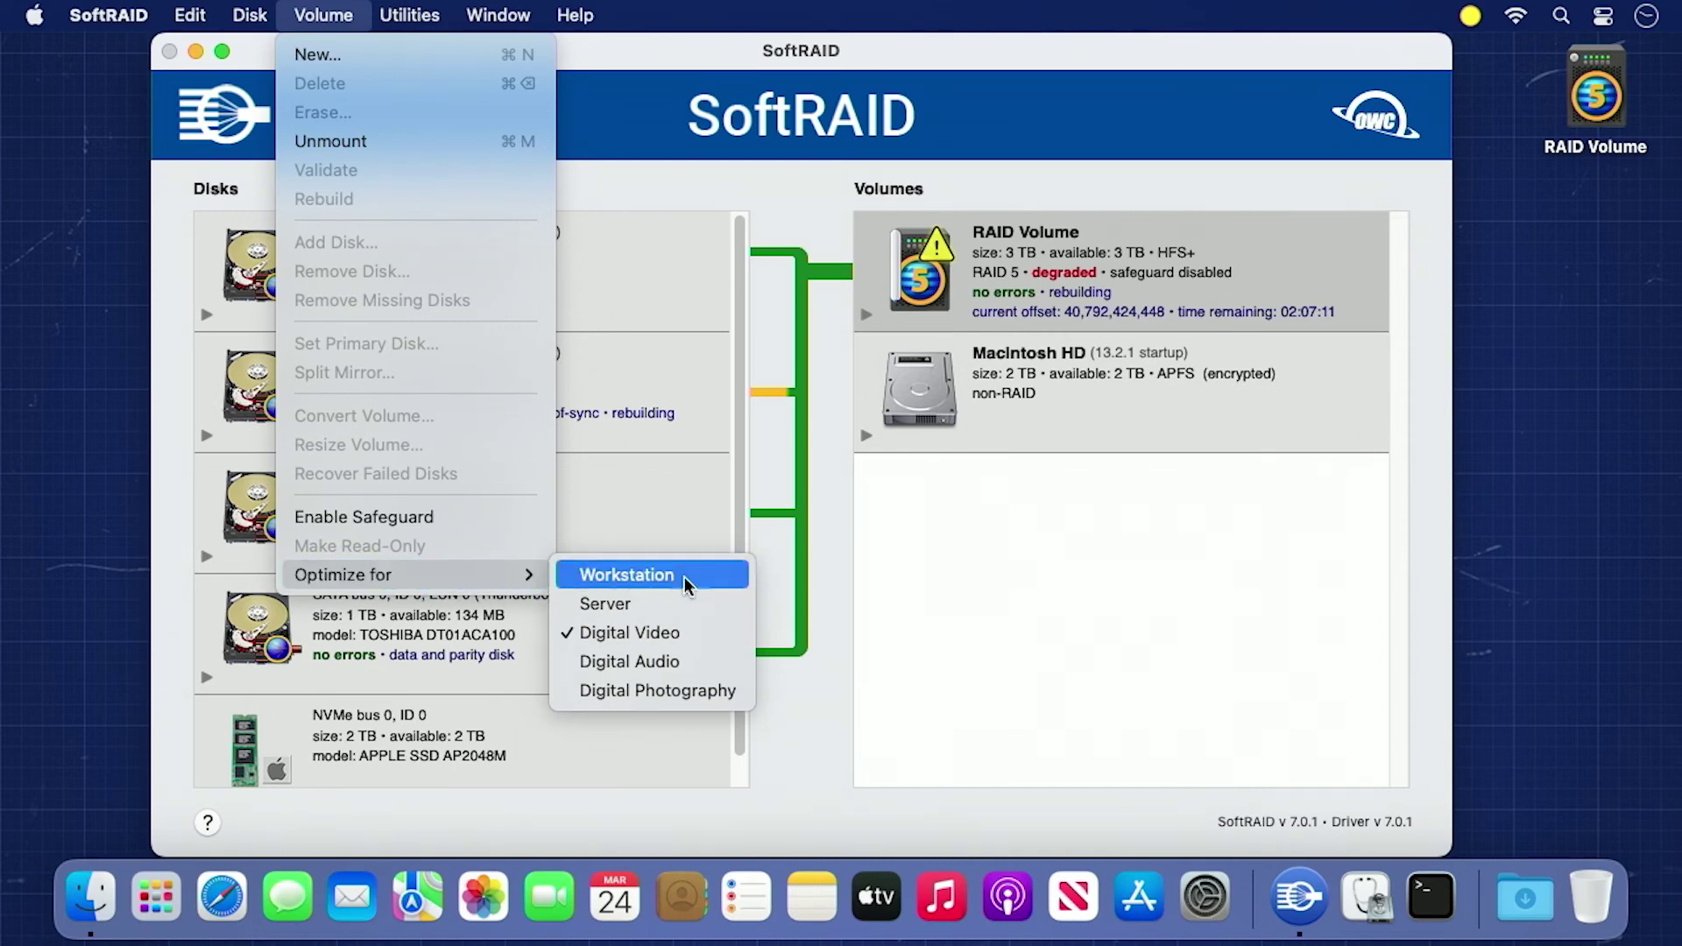
left_click(720, 606)
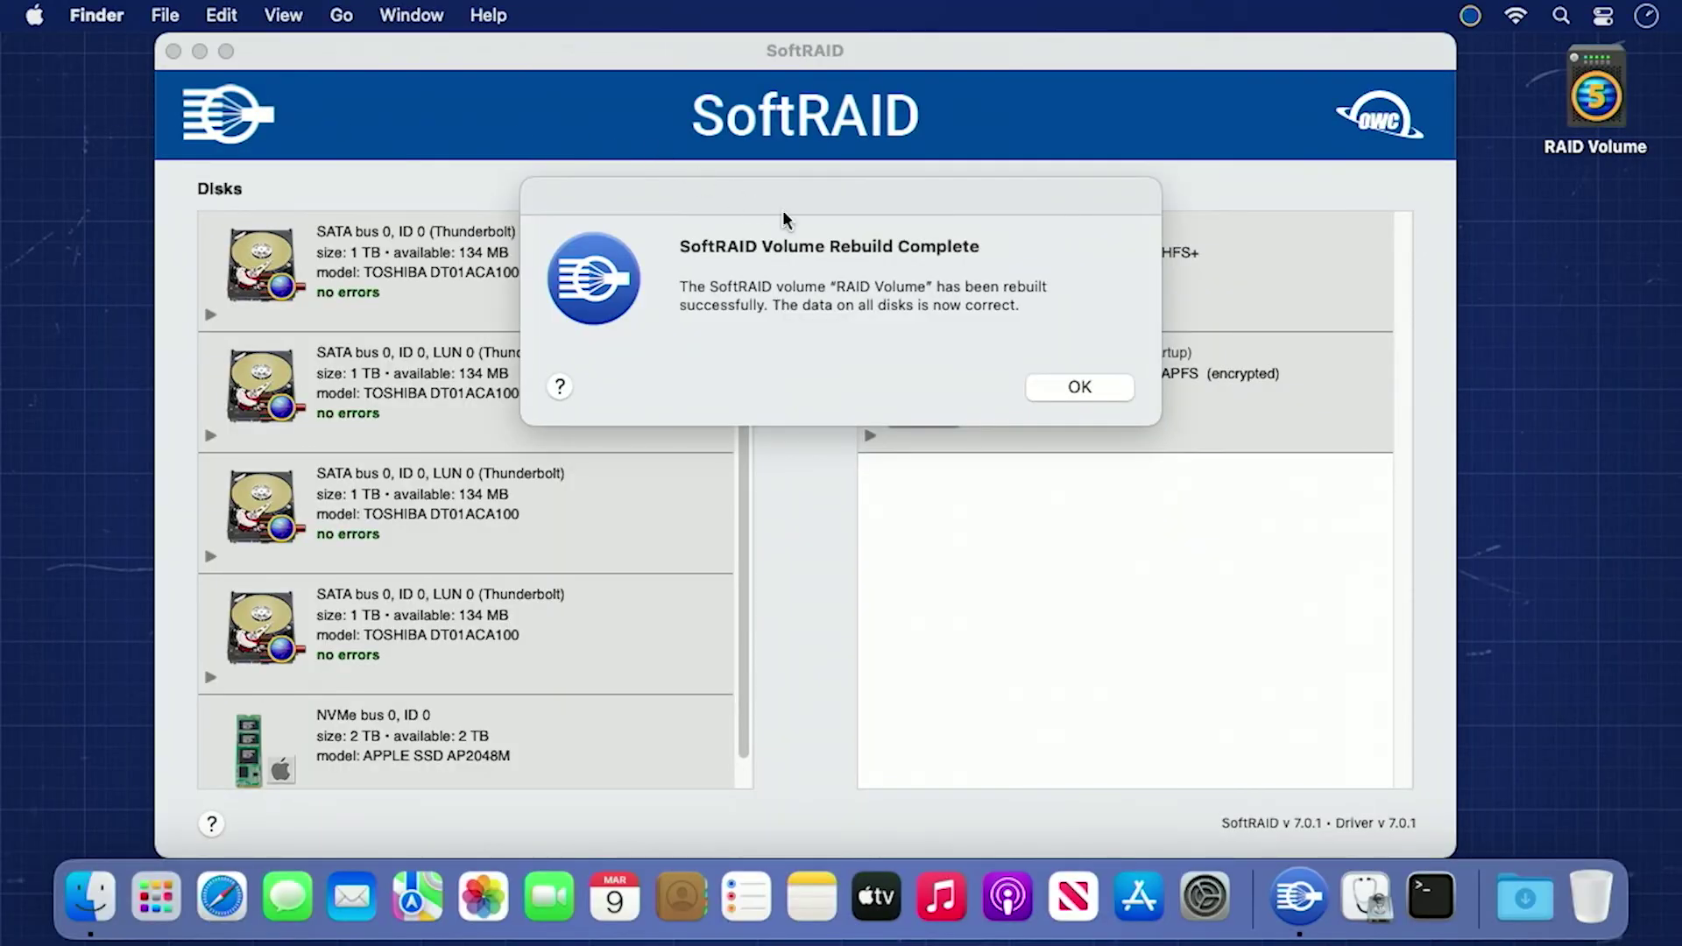
left_click(1070, 387)
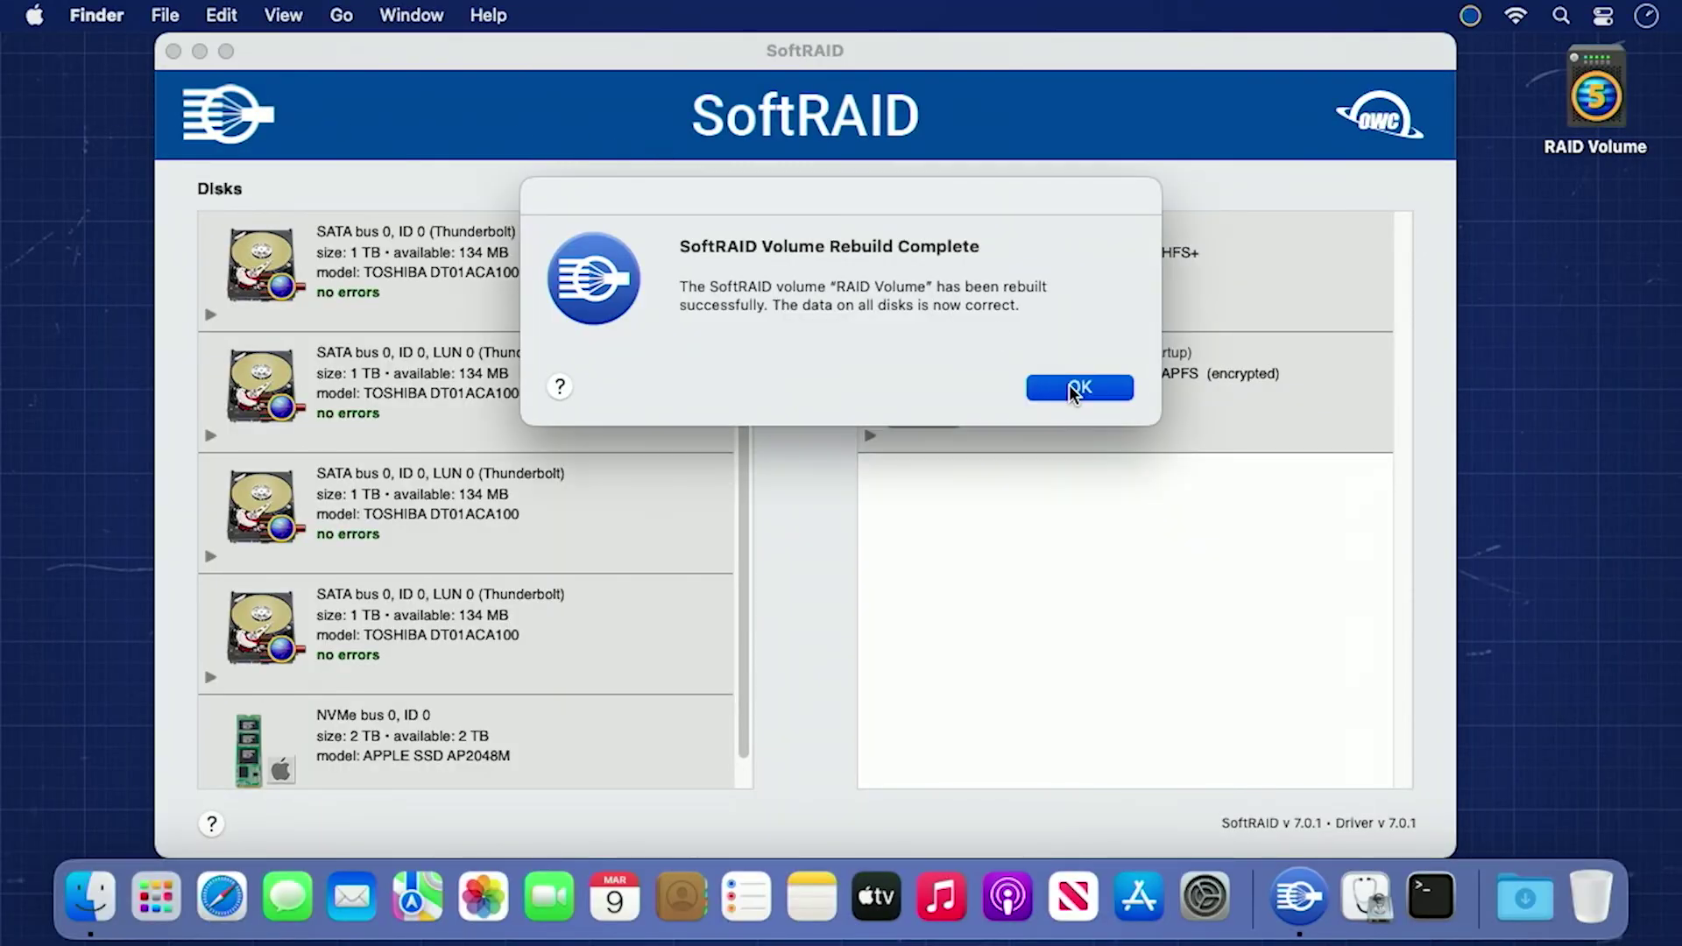